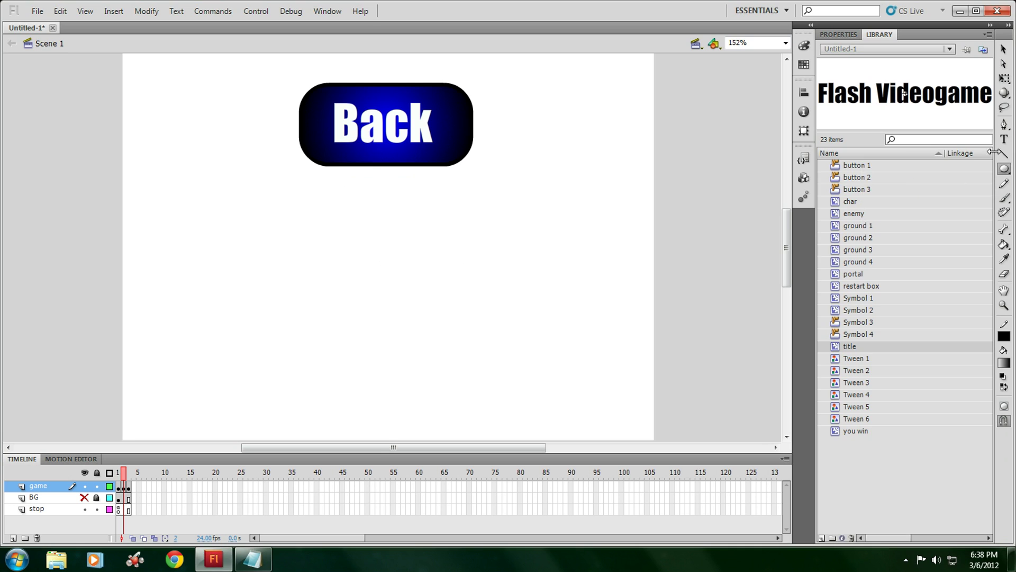
# - Place an instance of the char symbol in the lower middle of the stage, below the Back button
pyautogui.click(860, 215)
pyautogui.click(856, 201)
pyautogui.moveTo(887, 131); pyautogui.dragTo(373, 319)
pyautogui.click(868, 227)
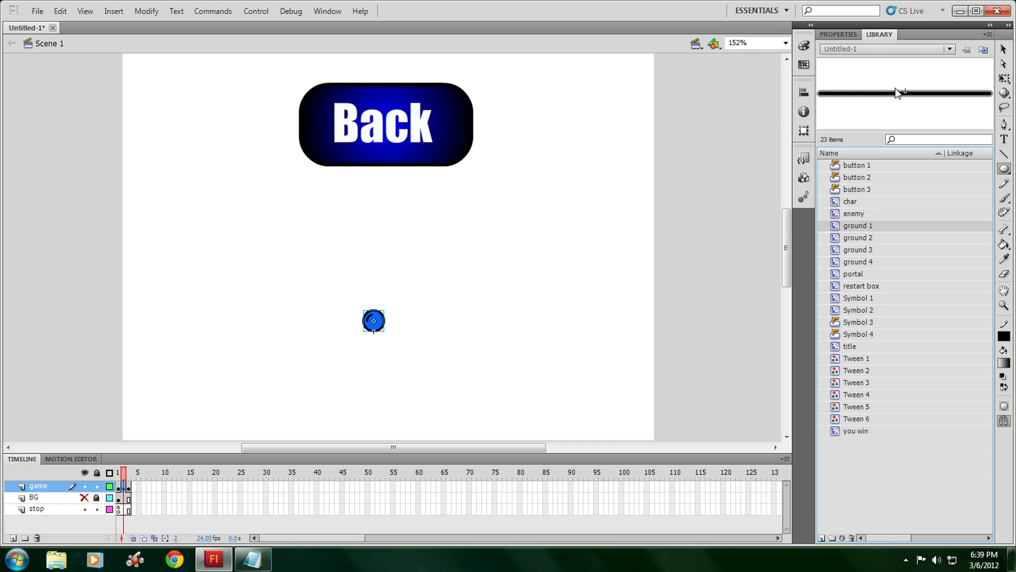
pyautogui.moveTo(898, 94); pyautogui.dragTo(380, 384)
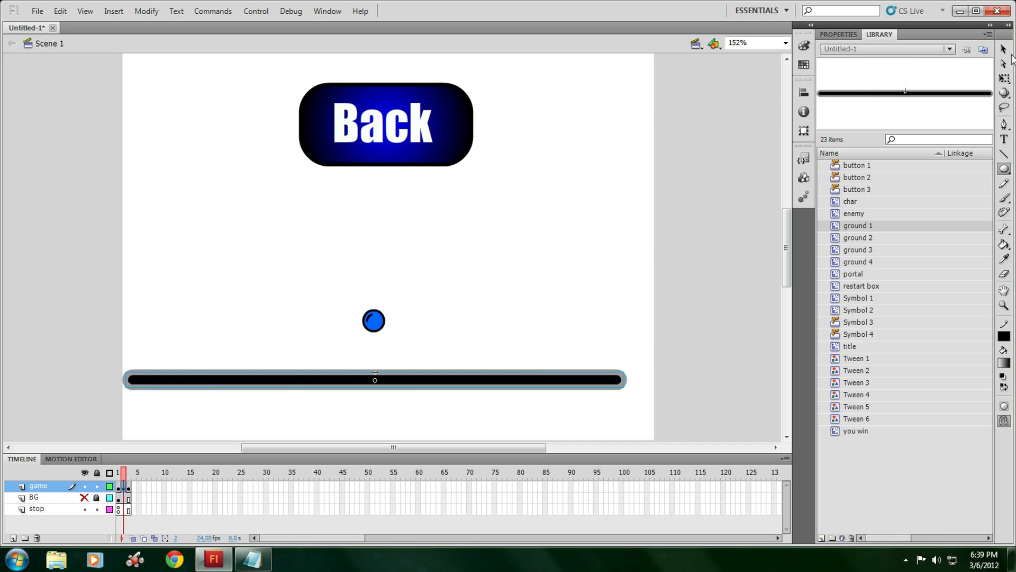
pyautogui.click(1004, 77)
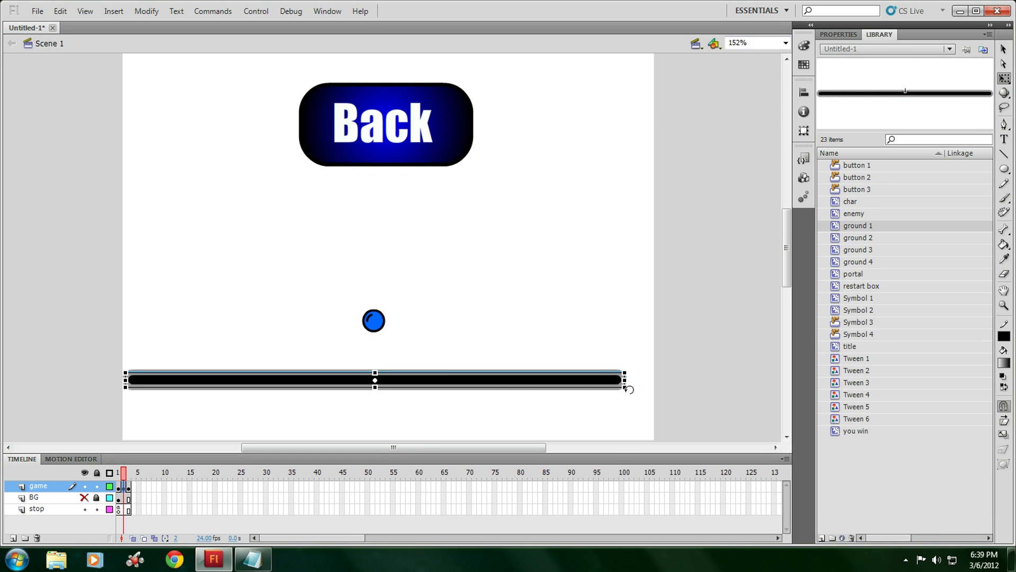
pyautogui.moveTo(624, 389); pyautogui.dragTo(313, 398)
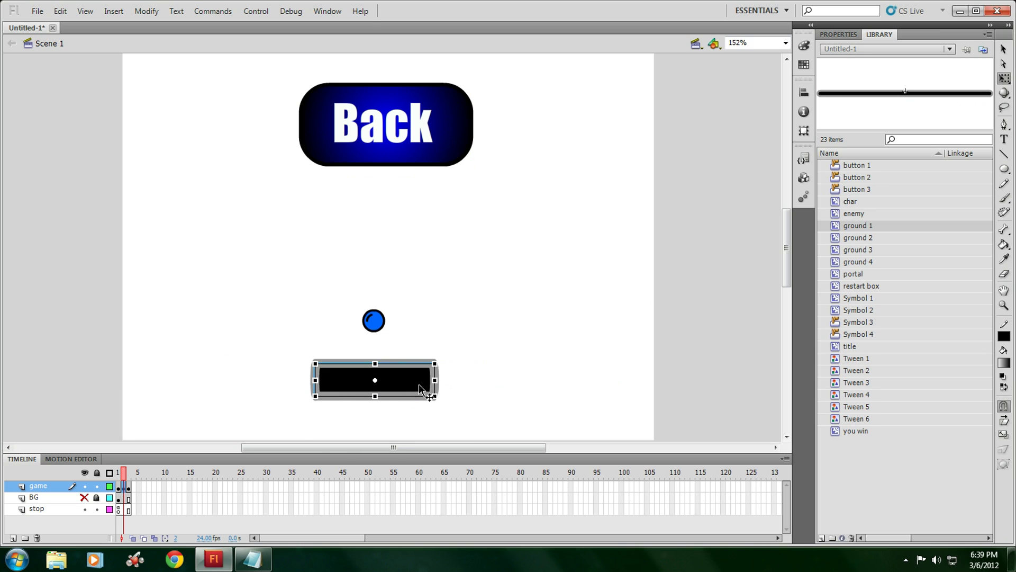
pyautogui.hotkey('ctrl', 'z')
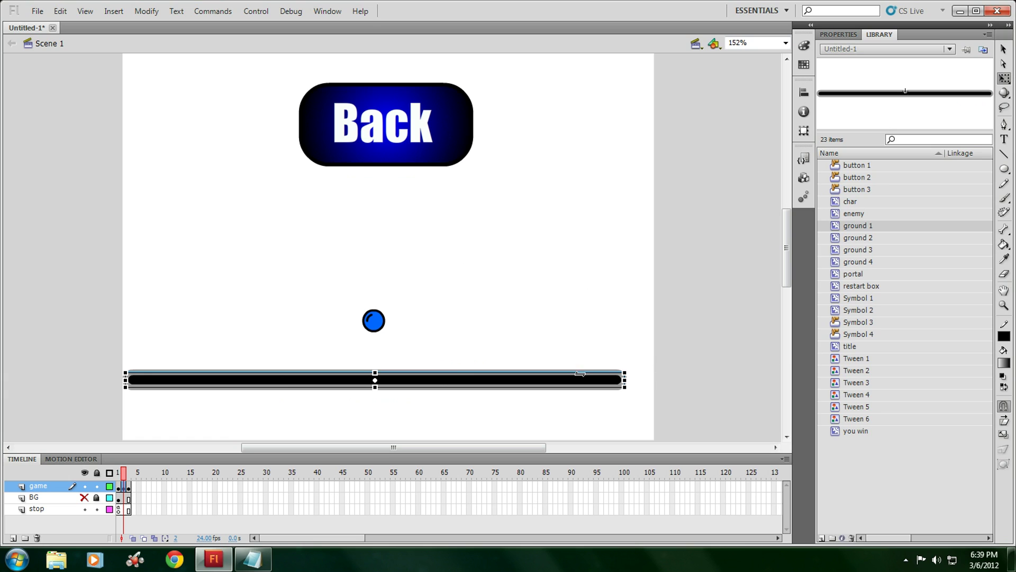
pyautogui.press('Delete')
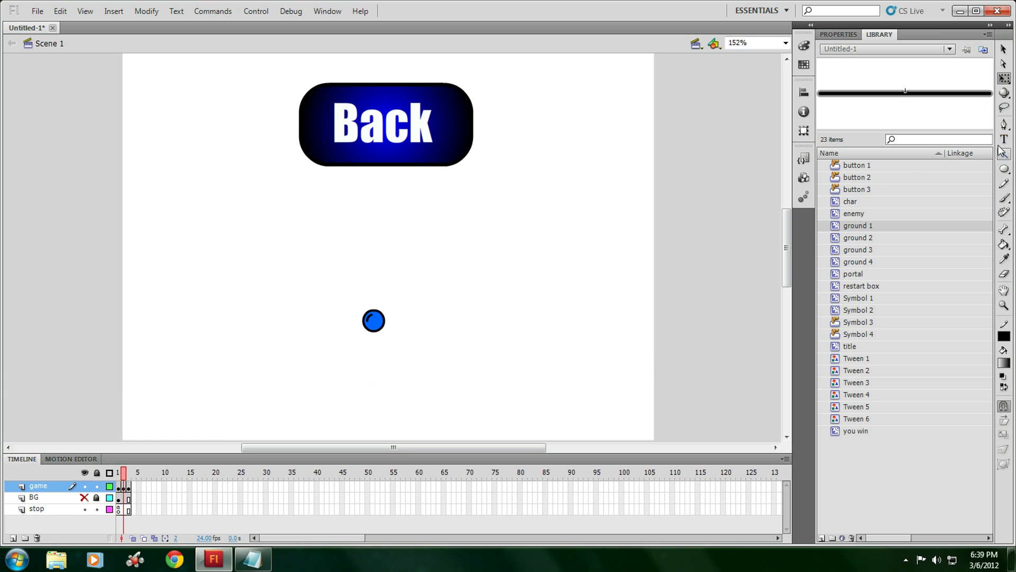
# - Draw a small rounded rectangle platform below the ball with a grey stroke and solid black fill
pyautogui.click(1004, 169)
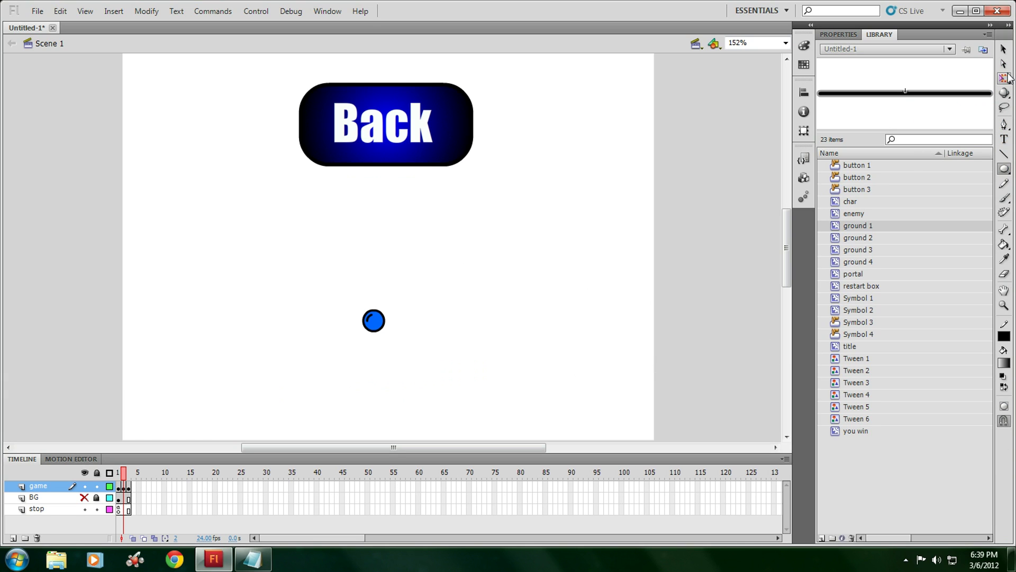
pyautogui.click(829, 36)
pyautogui.moveTo(1004, 169); pyautogui.dragTo(889, 166)
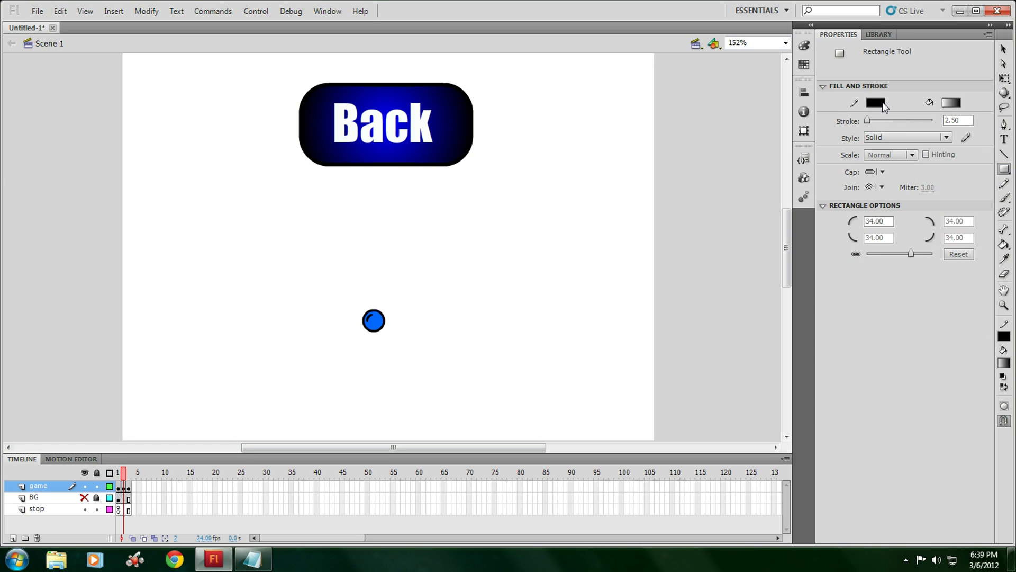
pyautogui.click(882, 101)
pyautogui.click(867, 154)
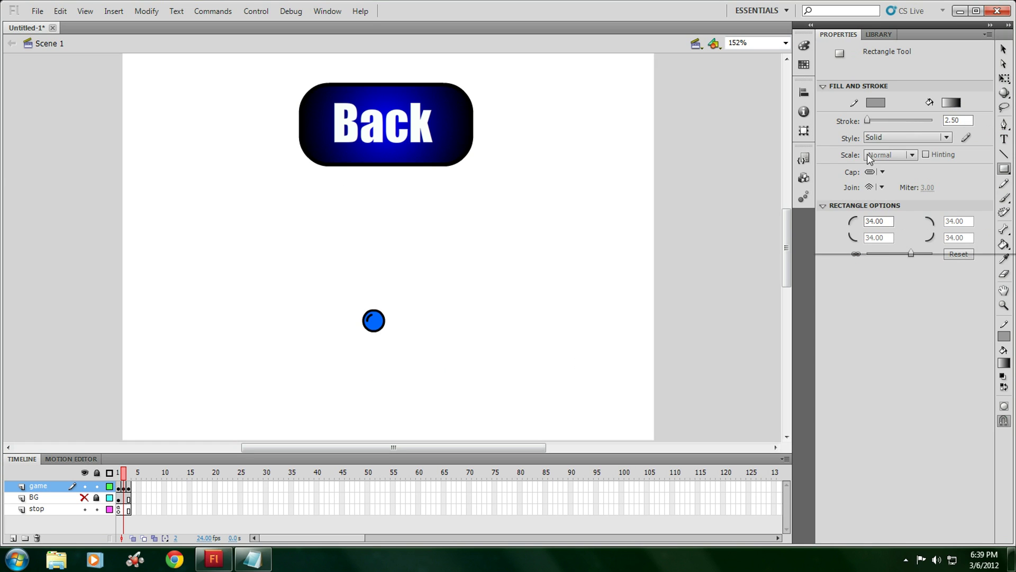
pyautogui.click(951, 102)
pyautogui.click(824, 139)
pyautogui.moveTo(346, 347); pyautogui.dragTo(492, 371)
# - Select the whole platform shape and set its stroke height to 7
pyautogui.click(1002, 52)
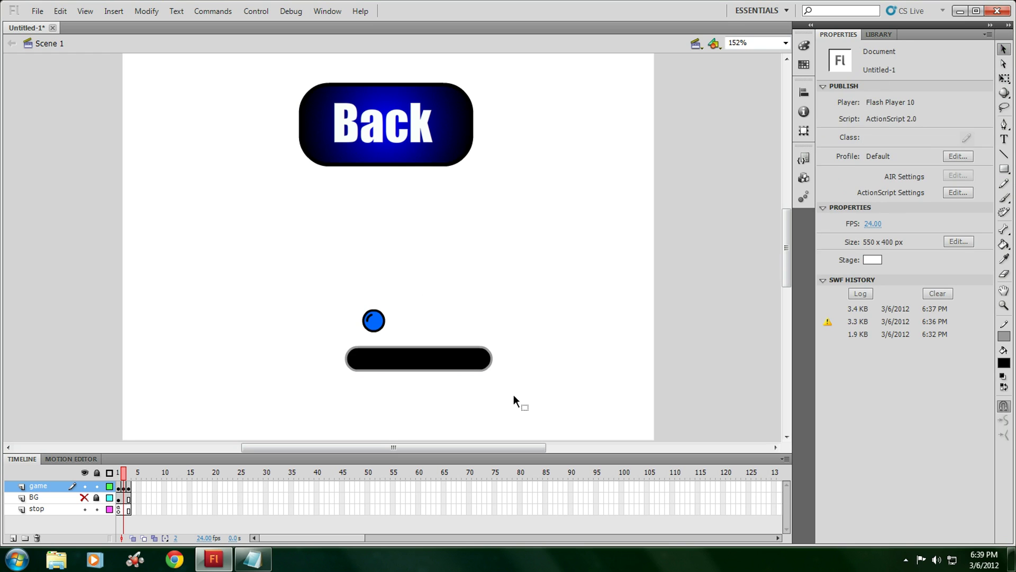
pyautogui.moveTo(284, 345); pyautogui.dragTo(513, 394)
pyautogui.doubleClick(955, 175)
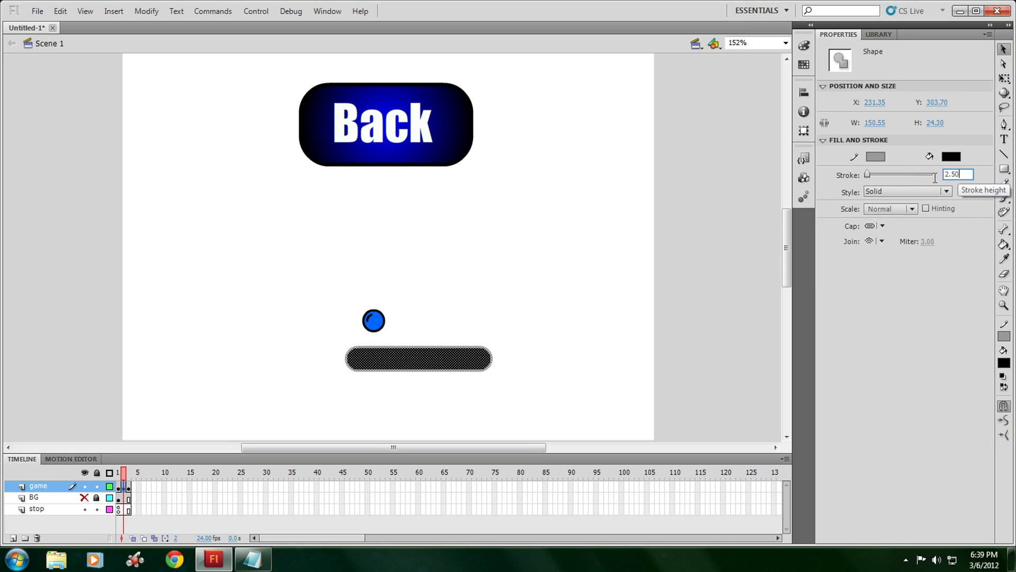
pyautogui.write('7')
pyautogui.press('Return')
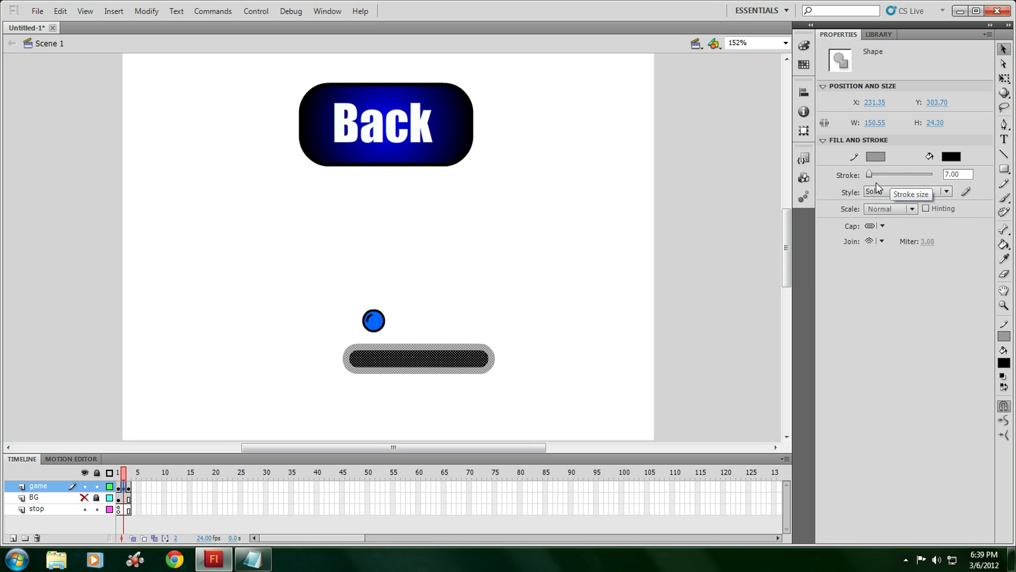
# - Move the complete platform shape down so it sits centred beneath the ball
pyautogui.click(451, 306)
pyautogui.moveTo(324, 347); pyautogui.dragTo(527, 390)
pyautogui.moveTo(386, 358); pyautogui.dragTo(367, 382)
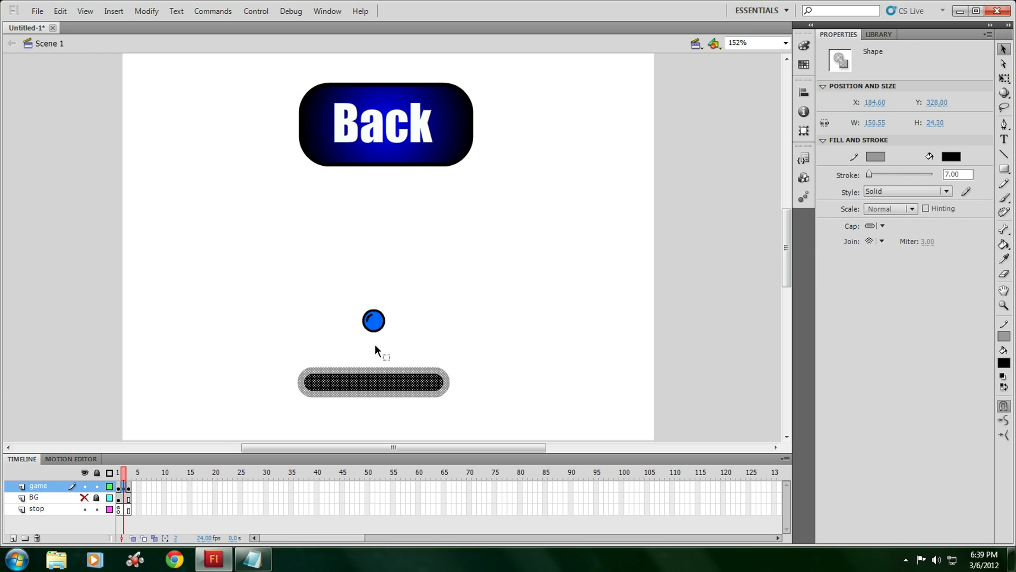
# - Enlarge the char ball with Free Transform and rest it just above the platform
pyautogui.doubleClick(373, 320)
pyautogui.doubleClick(401, 322)
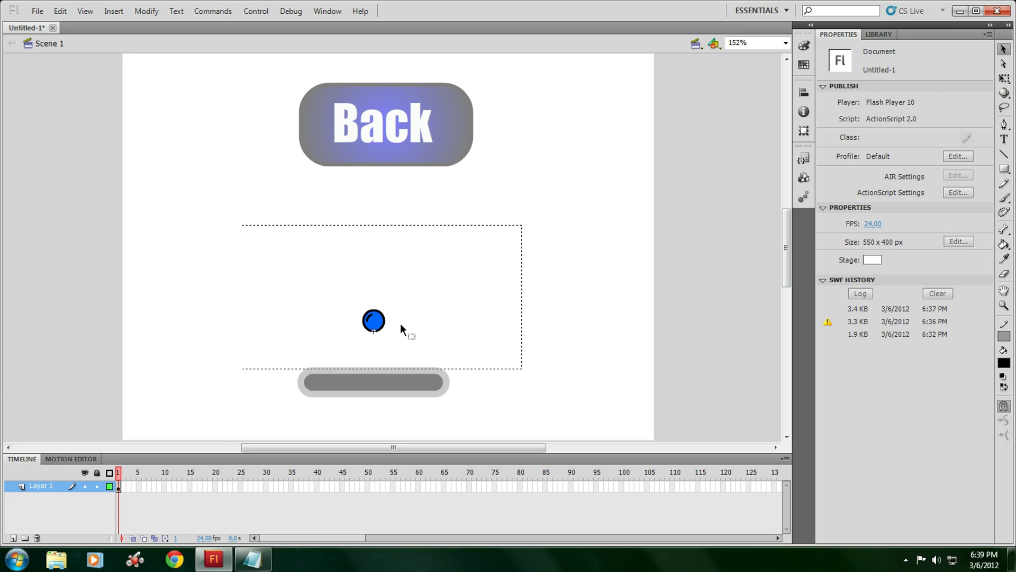
pyautogui.click(377, 319)
pyautogui.press('q')
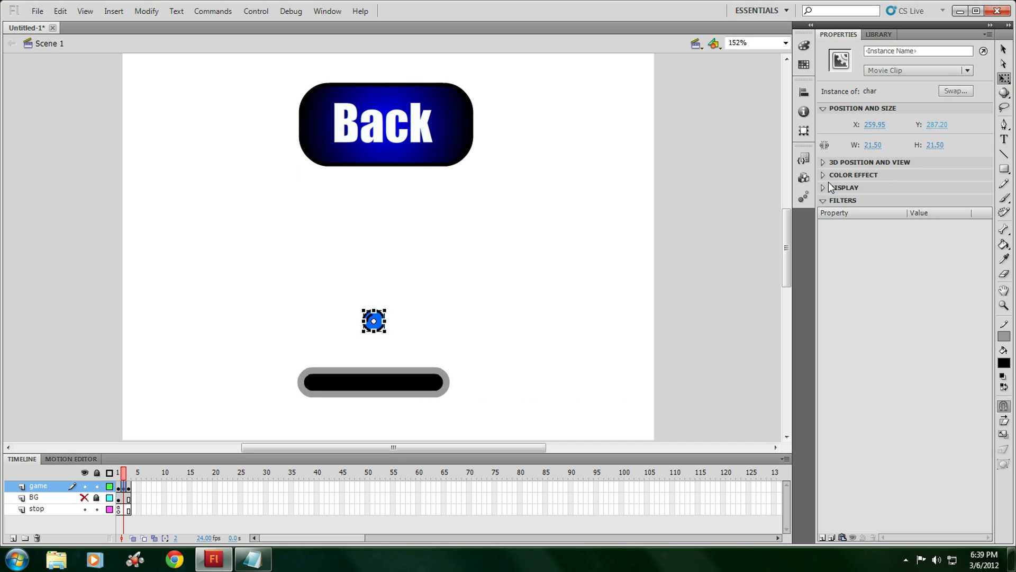
pyautogui.moveTo(360, 306); pyautogui.dragTo(373, 345)
pyautogui.click(1003, 48)
pyautogui.click(492, 312)
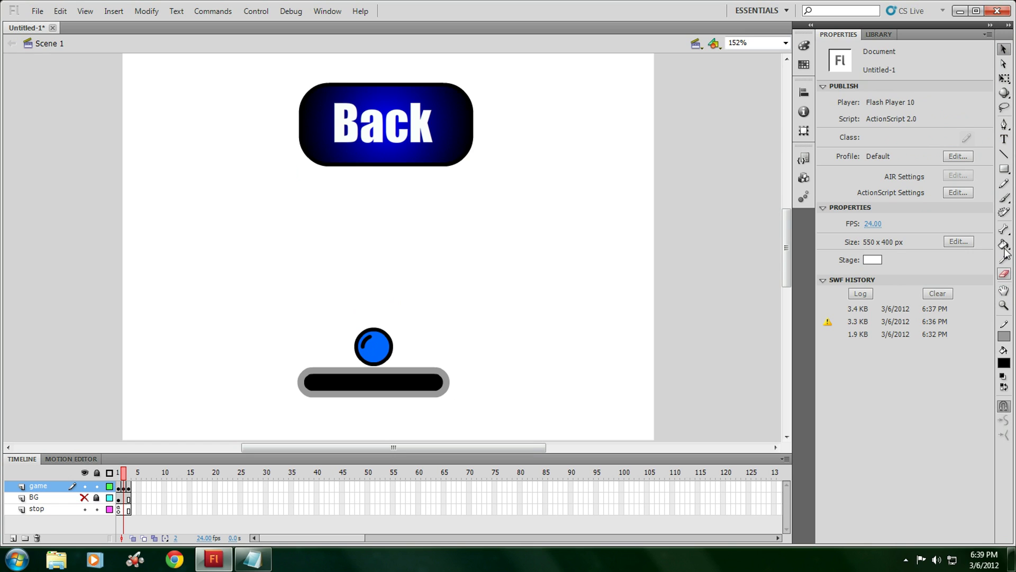
# - Try painting black arrows on both sides of the ball with the Brush tool, and undo the strokes
pyautogui.click(1004, 198)
pyautogui.click(1004, 451)
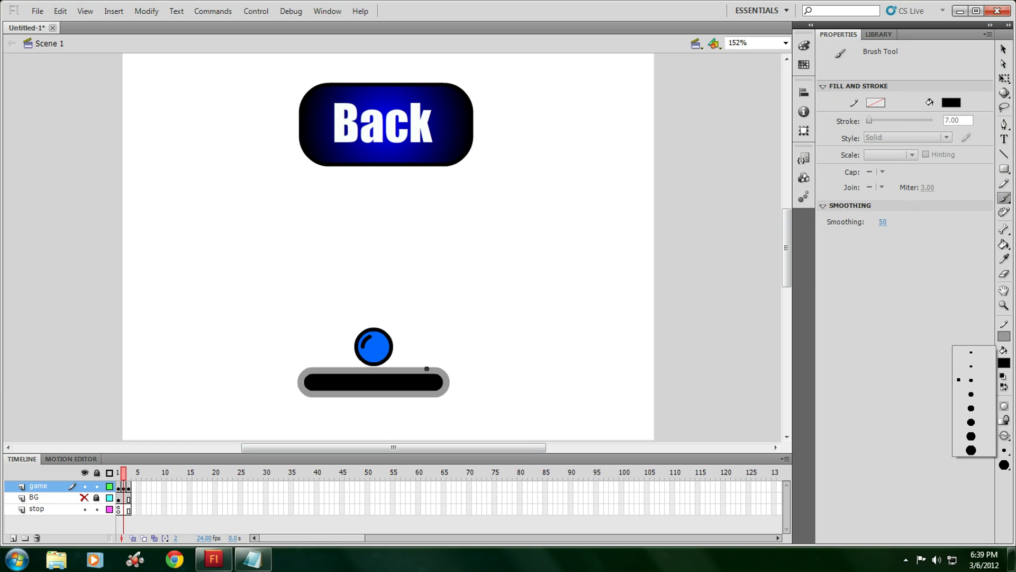
pyautogui.moveTo(408, 348)
pyautogui.mouseDown()
pyautogui.moveTo(477, 346)
pyautogui.moveTo(451, 342)
pyautogui.mouseUp()
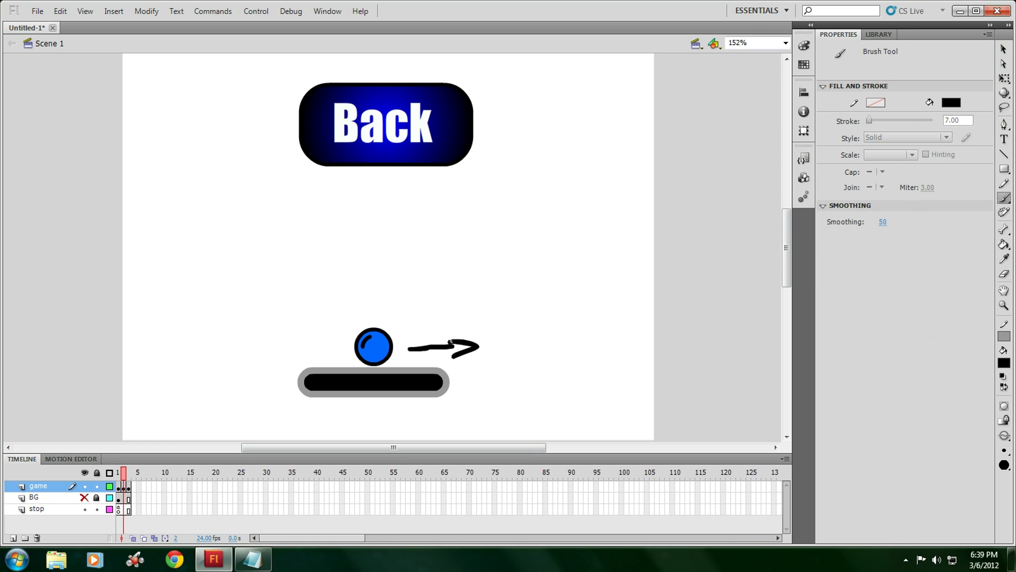
pyautogui.moveTo(341, 348); pyautogui.dragTo(300, 352)
pyautogui.hotkey('ctrl', 'z')
pyautogui.hotkey('ctrl', 'z')
pyautogui.hotkey('ctrl', 'z')
pyautogui.hotkey('ctrl', 'z')
# - Paint black brush arrows pointing right, left and up from the ball
pyautogui.moveTo(406, 346); pyautogui.dragTo(460, 346)
pyautogui.moveTo(446, 359)
pyautogui.mouseDown()
pyautogui.moveTo(467, 344)
pyautogui.moveTo(435, 328)
pyautogui.mouseUp()
pyautogui.moveTo(342, 344)
pyautogui.mouseDown()
pyautogui.moveTo(286, 342)
pyautogui.moveTo(303, 337)
pyautogui.mouseUp()
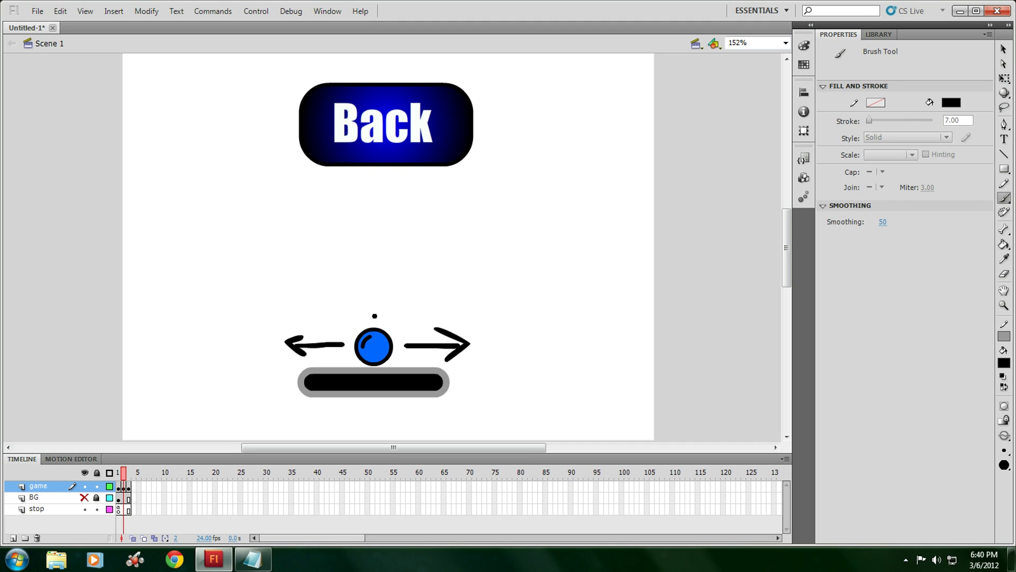
pyautogui.moveTo(375, 316)
pyautogui.mouseDown()
pyautogui.moveTo(371, 284)
pyautogui.moveTo(354, 290)
pyautogui.moveTo(386, 293)
pyautogui.mouseUp()
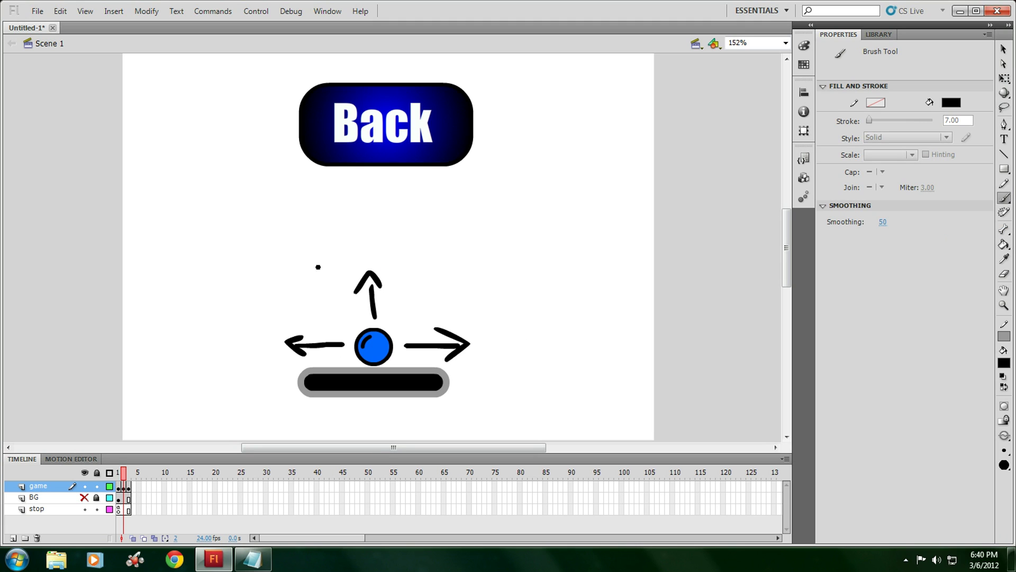
# - Paint scribbled placeholder text lines beyond the tips of the upward, right and left arrows
pyautogui.moveTo(334, 247); pyautogui.dragTo(448, 239)
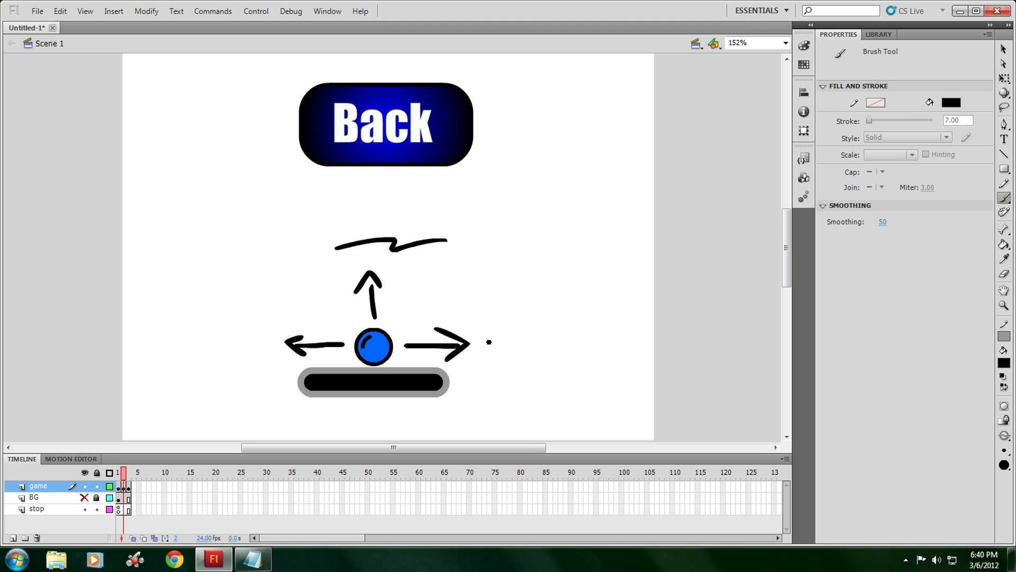
pyautogui.moveTo(489, 341); pyautogui.dragTo(543, 342)
pyautogui.moveTo(222, 342); pyautogui.dragTo(289, 344)
pyautogui.hotkey('ctrl', 'z')
pyautogui.moveTo(210, 340); pyautogui.dragTo(263, 341)
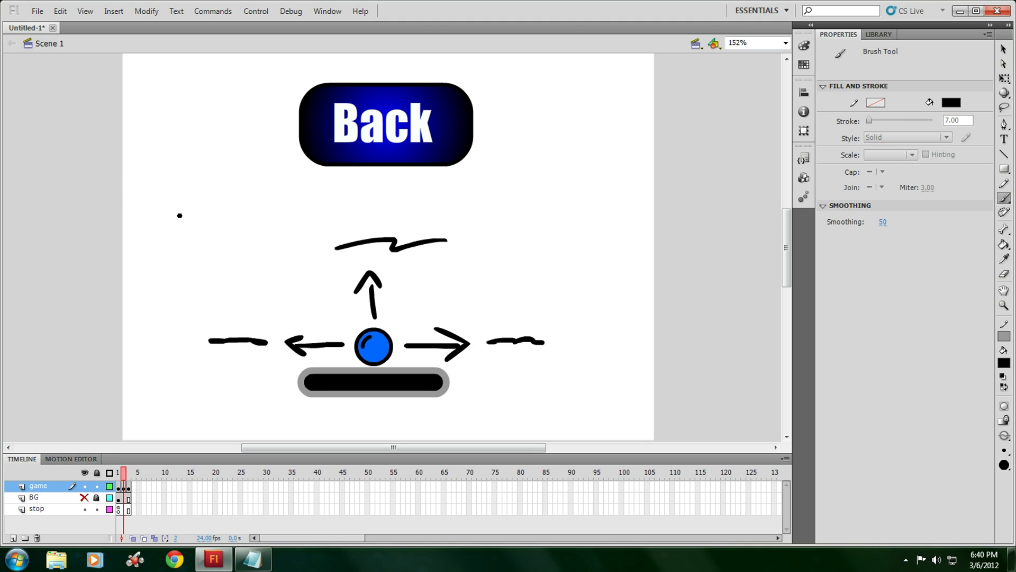
# - Paint a placeholder text scribble below and left of the Back button and place the portal symbol beneath it
pyautogui.moveTo(168, 198)
pyautogui.mouseDown()
pyautogui.moveTo(261, 206)
pyautogui.moveTo(277, 197)
pyautogui.mouseUp()
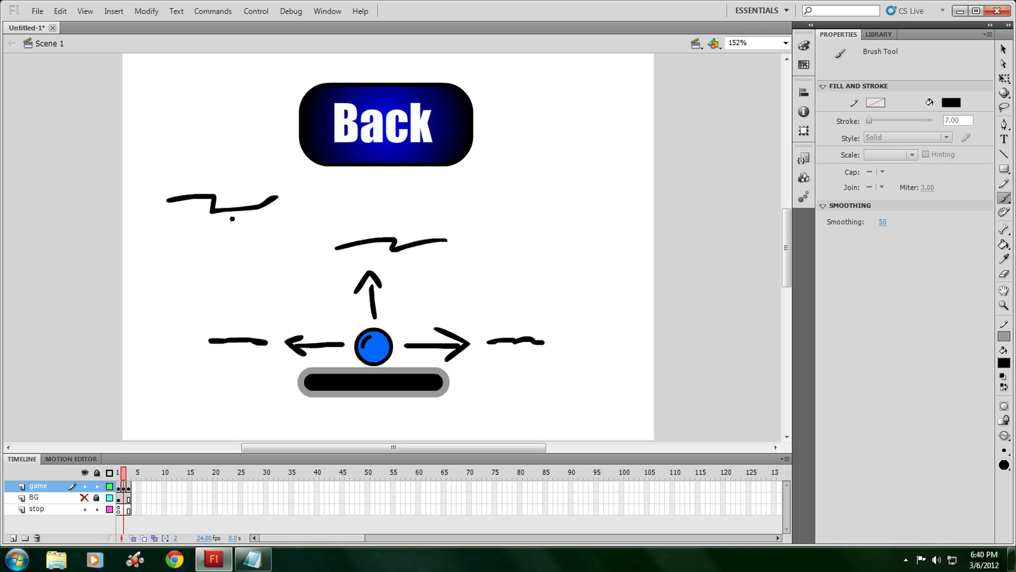
pyautogui.click(872, 35)
pyautogui.click(859, 273)
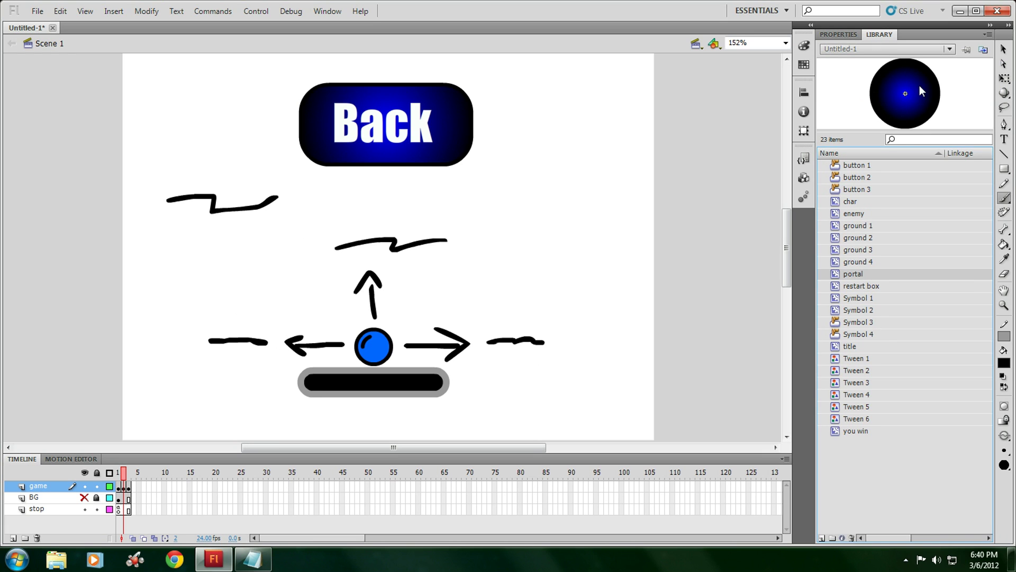
pyautogui.moveTo(920, 85); pyautogui.dragTo(209, 250)
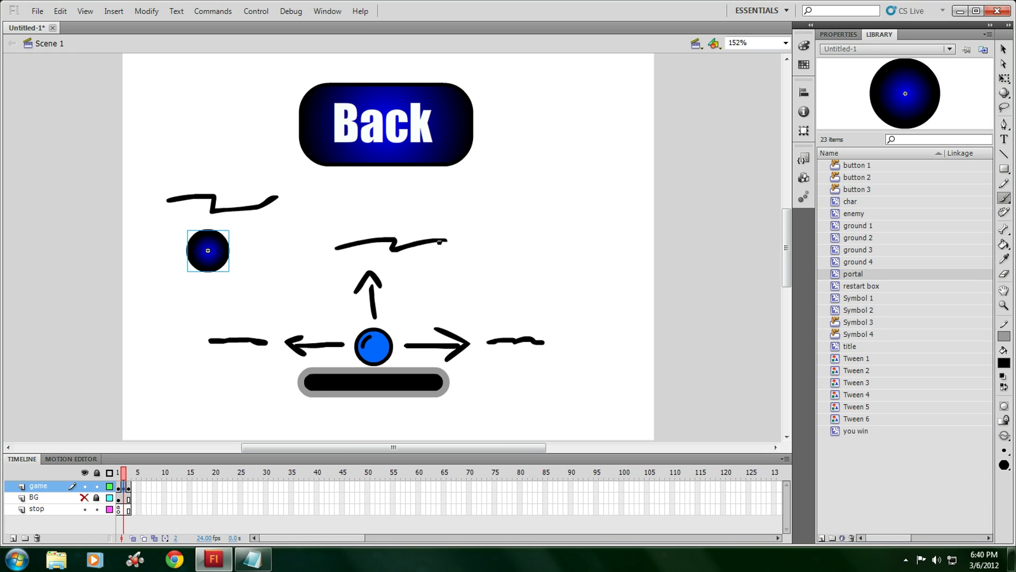
# - Paint a placeholder text scribble below and right of the Back button and place the enemy symbol beneath it
pyautogui.moveTo(511, 200); pyautogui.dragTo(602, 199)
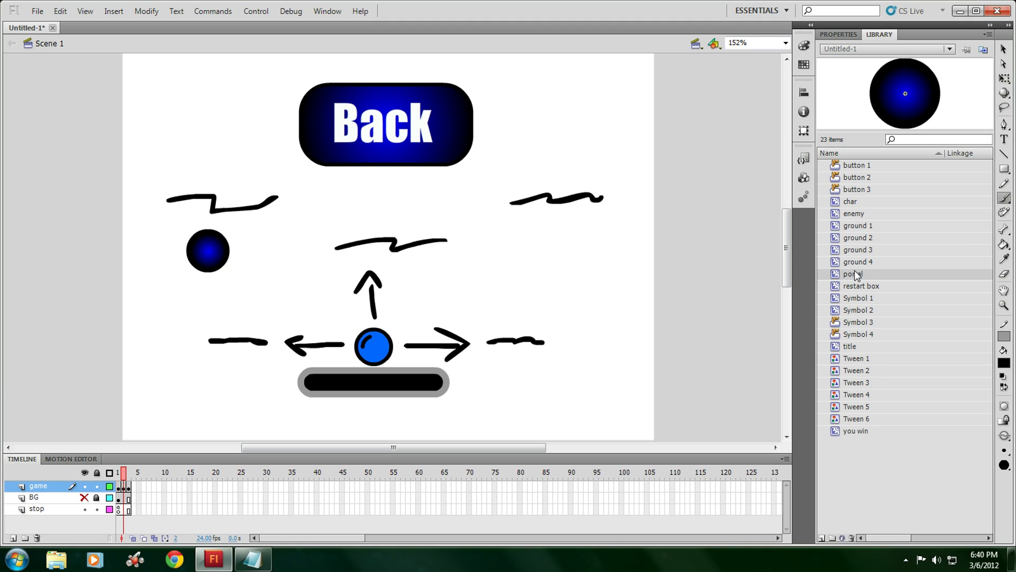
pyautogui.click(860, 214)
pyautogui.moveTo(754, 112); pyautogui.dragTo(563, 232)
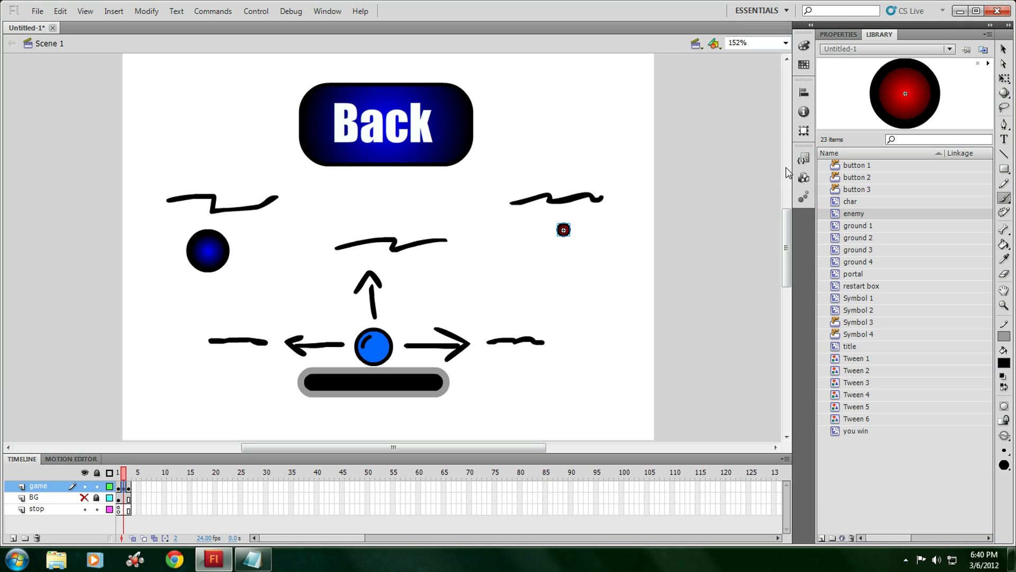
# - Open the finished SWF game from the desktop, view its Instructions screen full size, close it and return to Flash
pyautogui.click(959, 11)
pyautogui.doubleClick(805, 26)
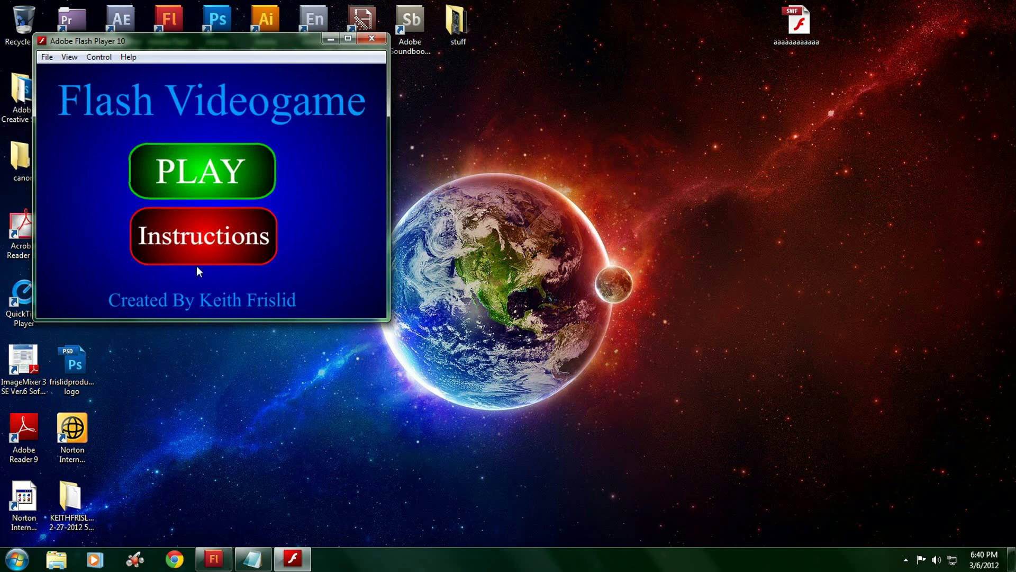
pyautogui.click(186, 215)
pyautogui.click(349, 38)
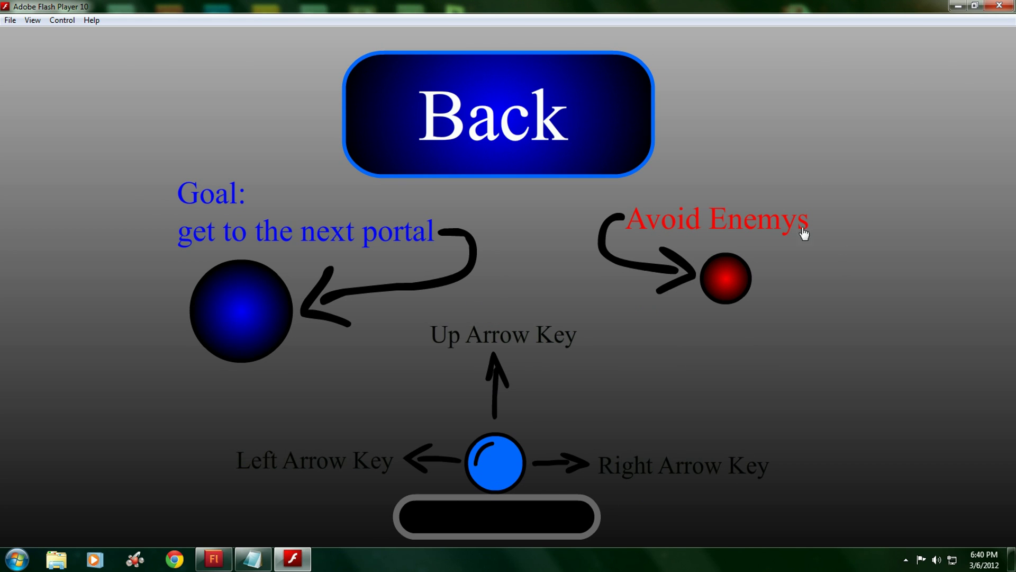
pyautogui.click(999, 5)
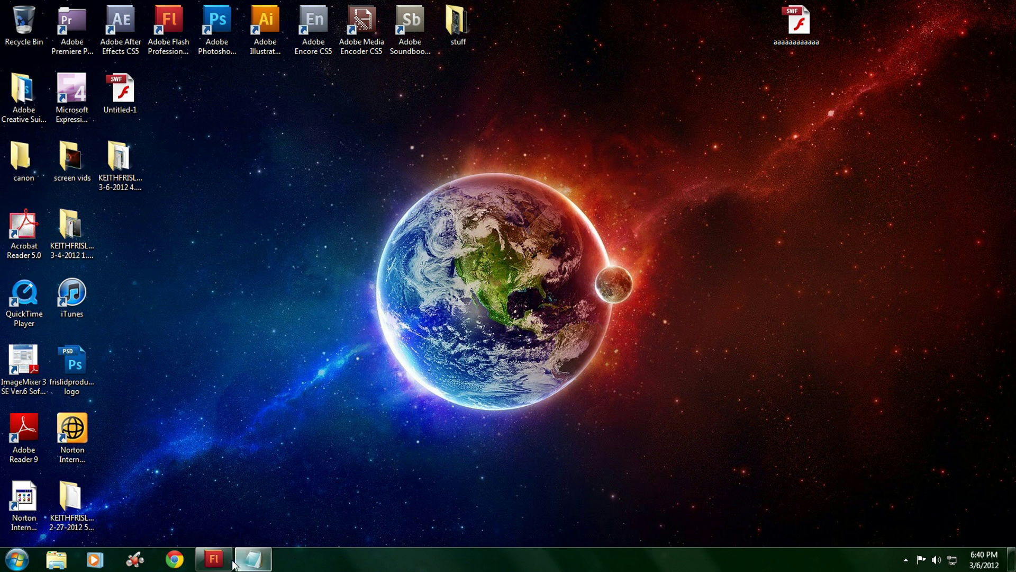
pyautogui.click(213, 558)
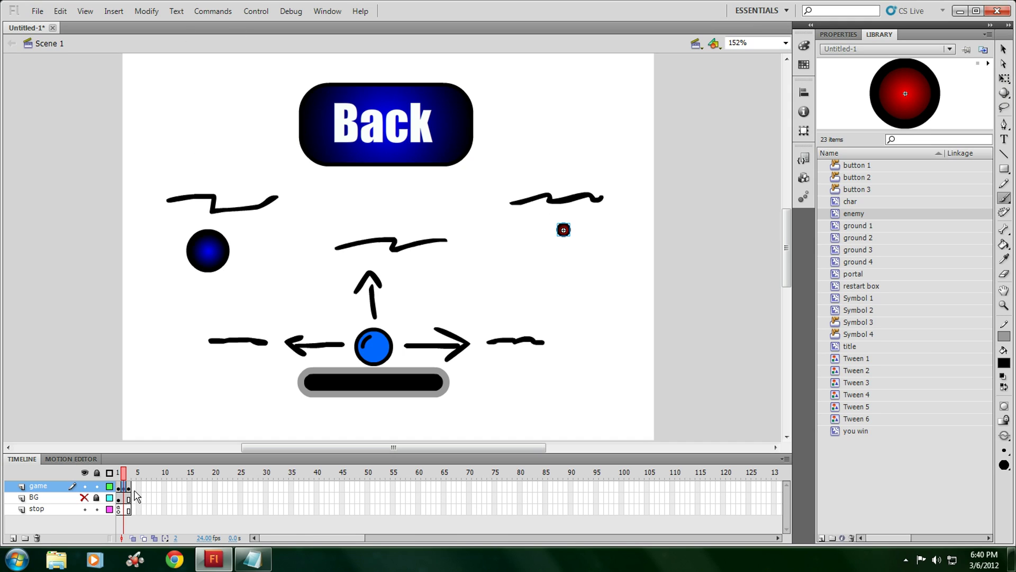
# - On frame 3 of the game layer, place the portal symbol just above the long platform's right end
pyautogui.click(118, 486)
pyautogui.click(129, 486)
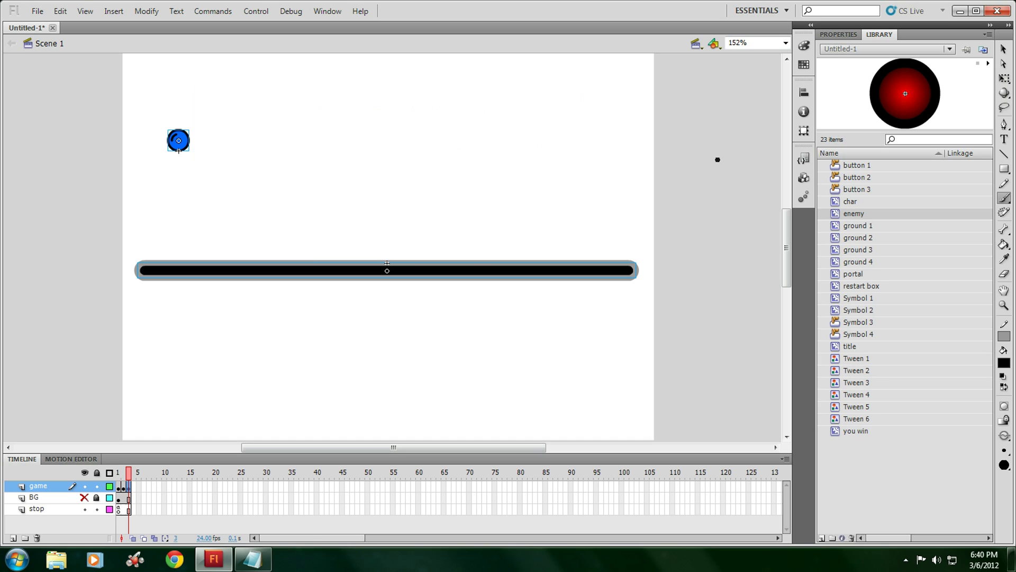
pyautogui.click(856, 275)
pyautogui.moveTo(904, 105); pyautogui.dragTo(580, 234)
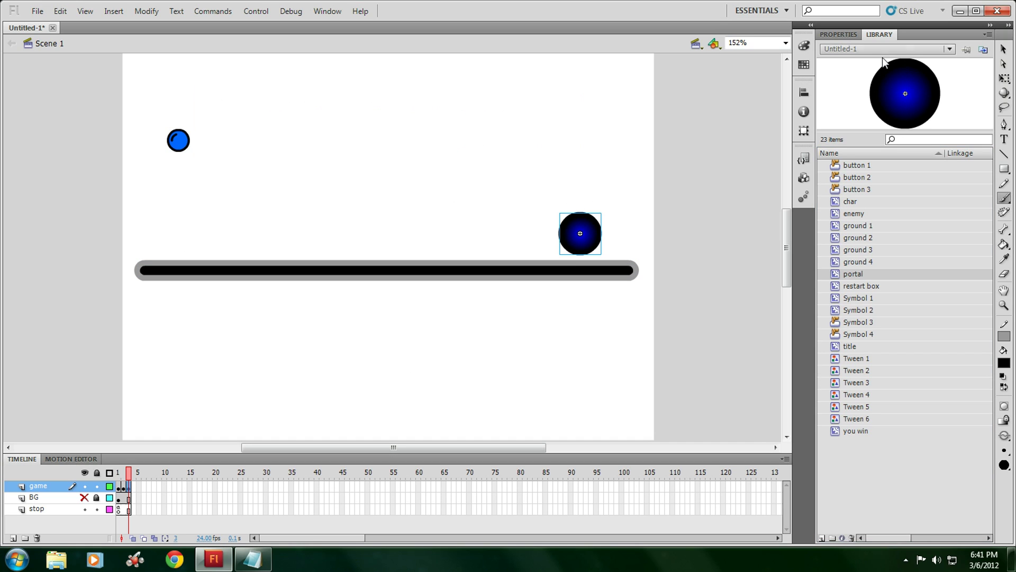
# - Draw a circle about 41 px wide between the character and the portal, with a black 2.00 stroke and blue radial gradient fill
pyautogui.click(1004, 169)
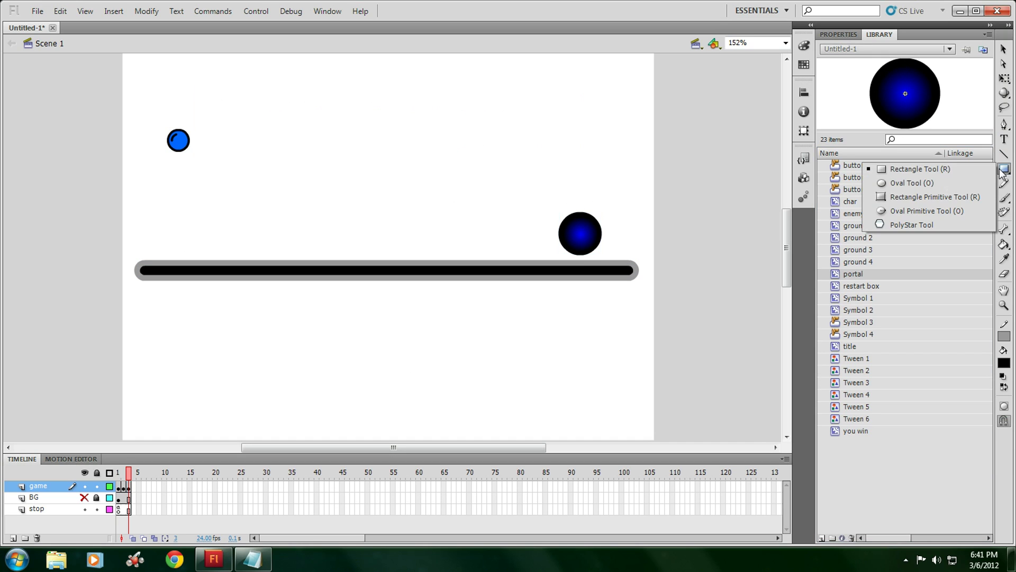
pyautogui.click(899, 184)
pyautogui.click(836, 35)
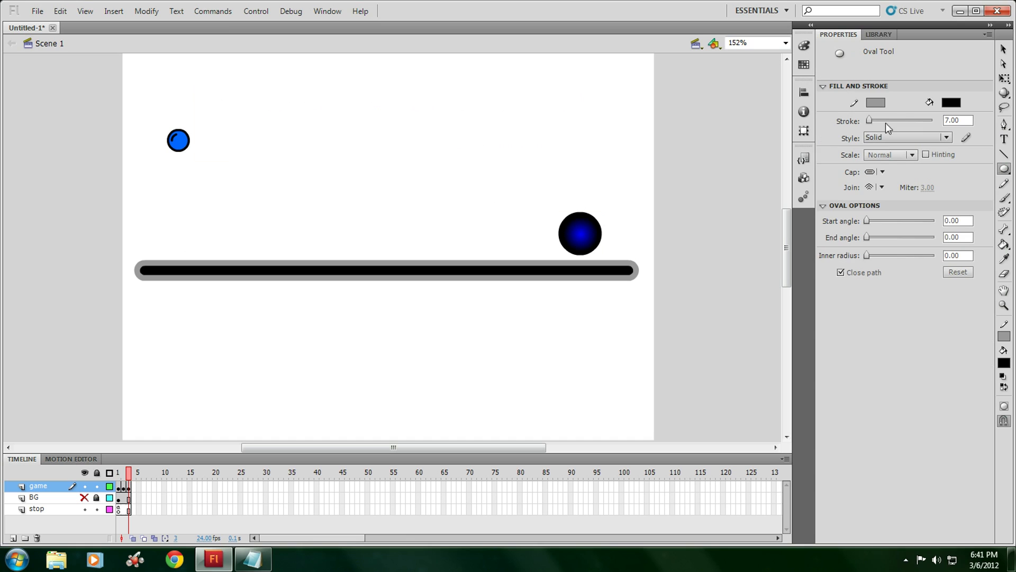
pyautogui.click(876, 102)
pyautogui.click(824, 128)
pyautogui.click(957, 120)
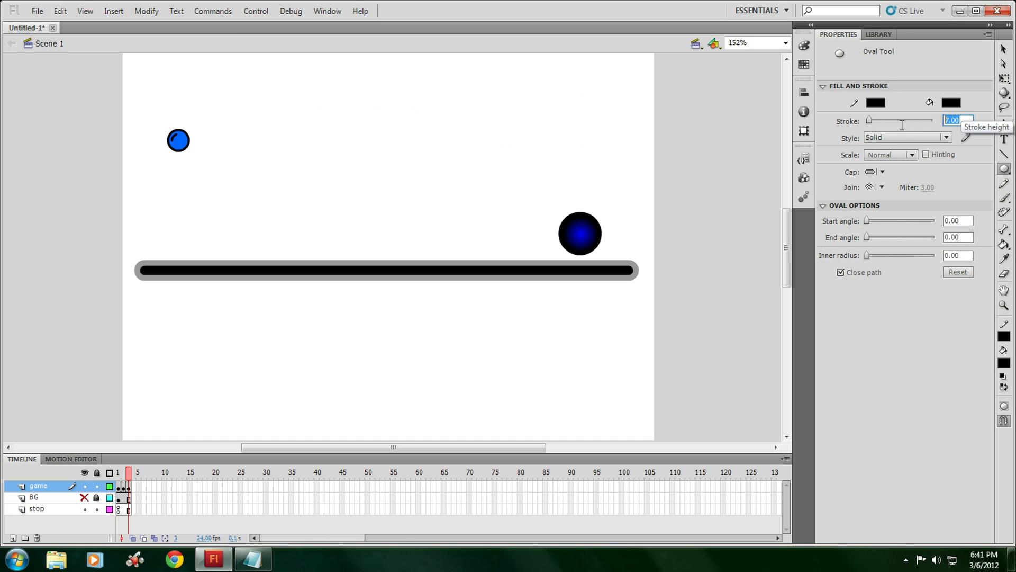
pyautogui.click(951, 102)
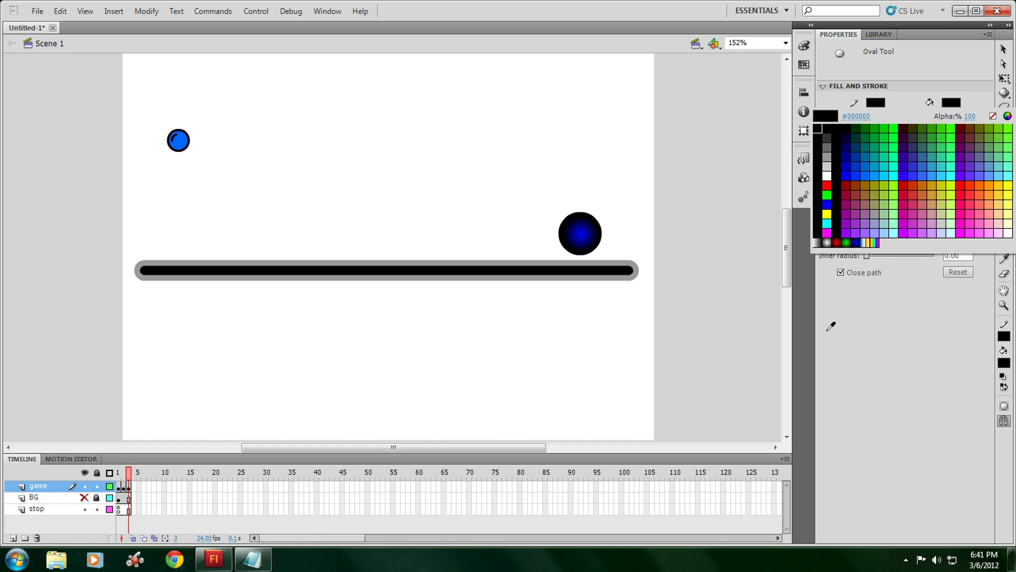
pyautogui.click(856, 242)
pyautogui.moveTo(476, 205); pyautogui.dragTo(462, 190)
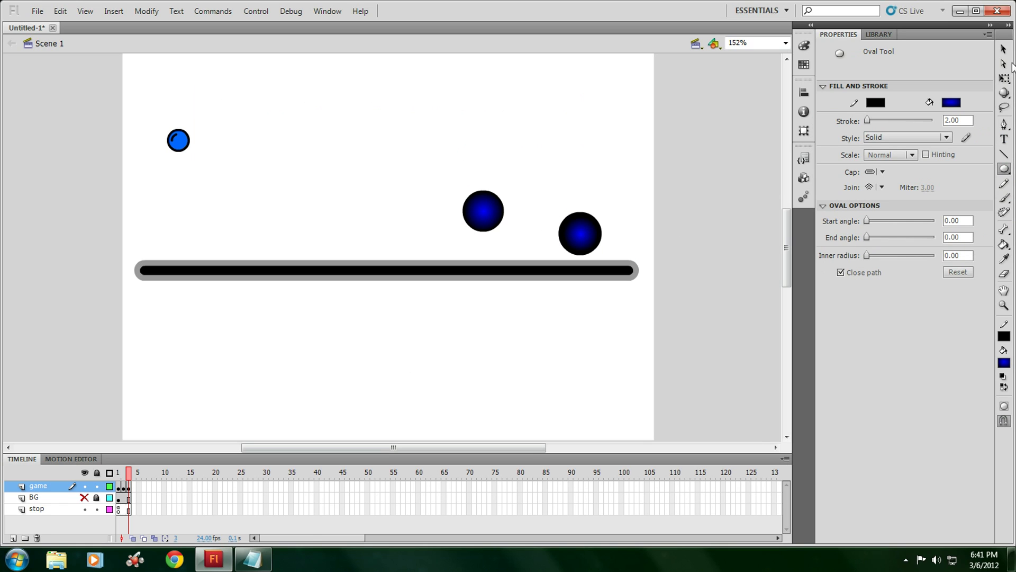
pyautogui.click(1004, 49)
pyautogui.rightClick(479, 208)
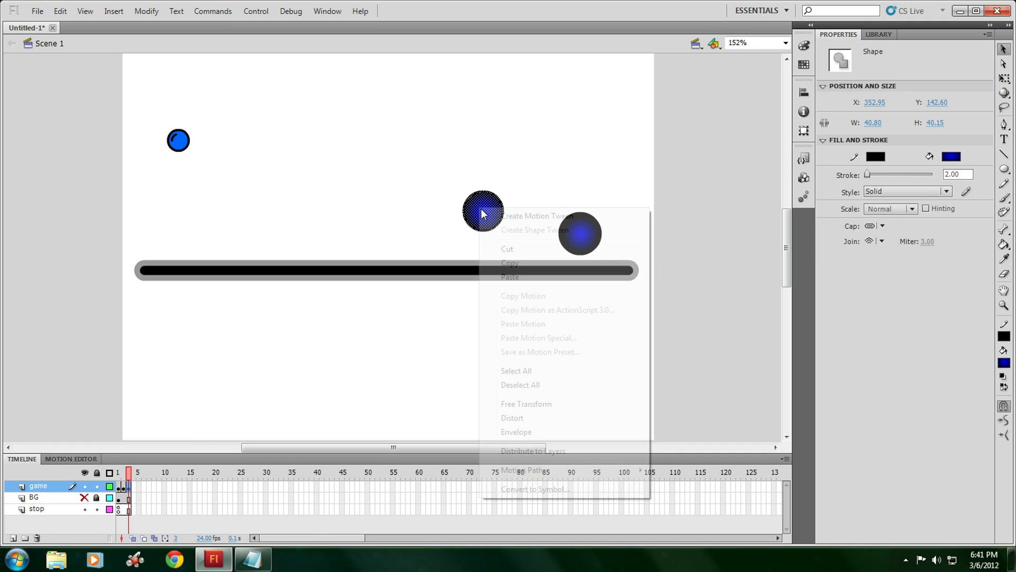
pyautogui.click(530, 490)
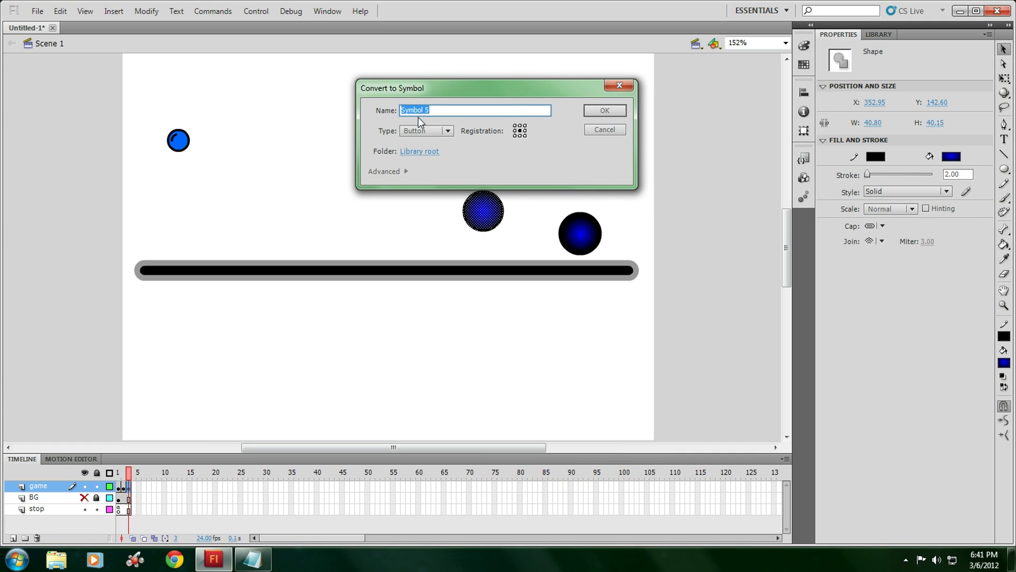
pyautogui.click(437, 130)
pyautogui.click(435, 144)
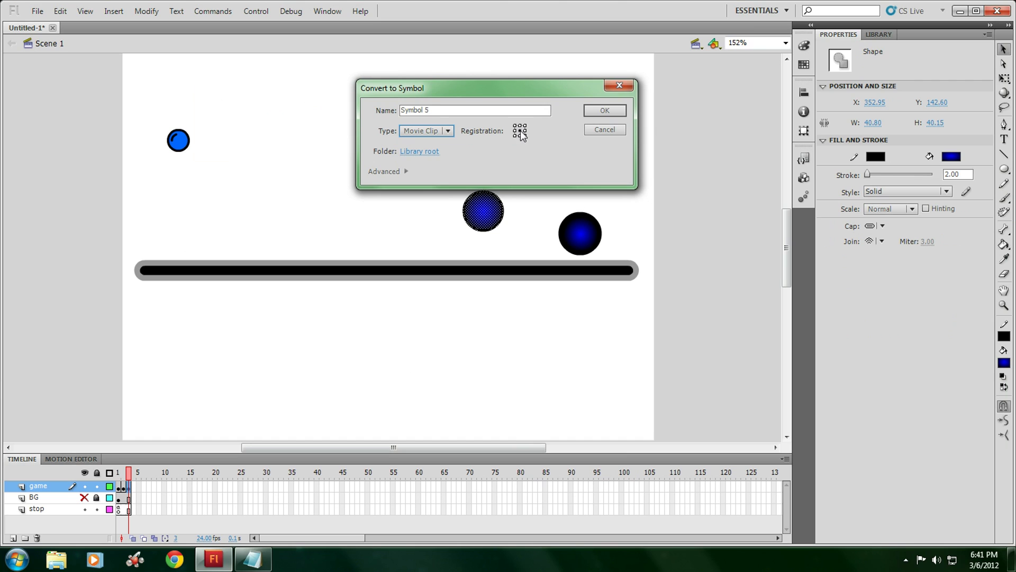
pyautogui.click(520, 131)
pyautogui.click(605, 130)
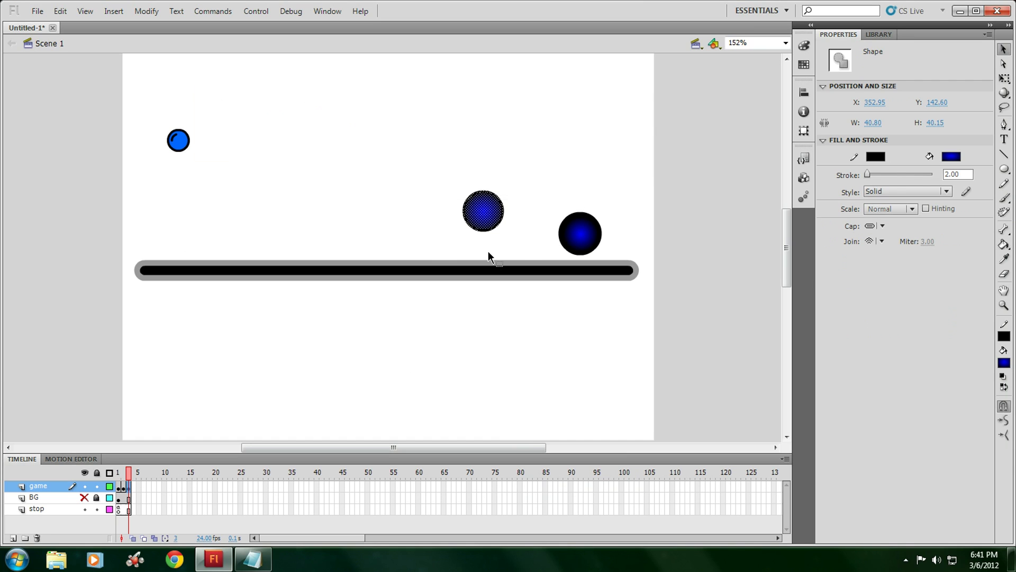
# - Move the whole new circle behind the character so it marks the starting position
pyautogui.click(518, 240)
pyautogui.moveTo(531, 253); pyautogui.dragTo(433, 156)
pyautogui.click(510, 226)
pyautogui.moveTo(485, 222); pyautogui.dragTo(175, 154)
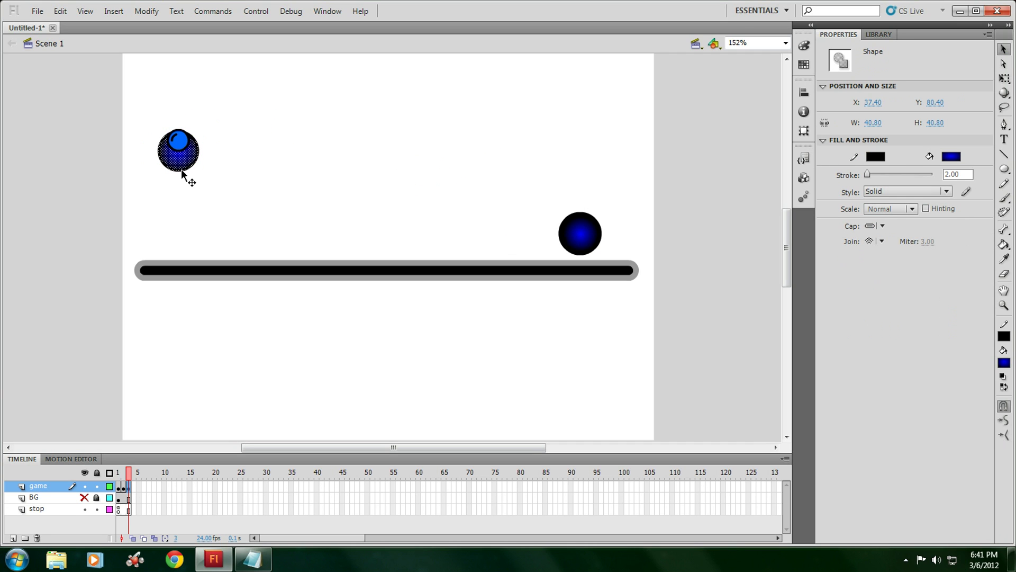
pyautogui.click(248, 176)
# - Test the movie to check the first level with both portals, and close the preview
pyautogui.click(206, 12)
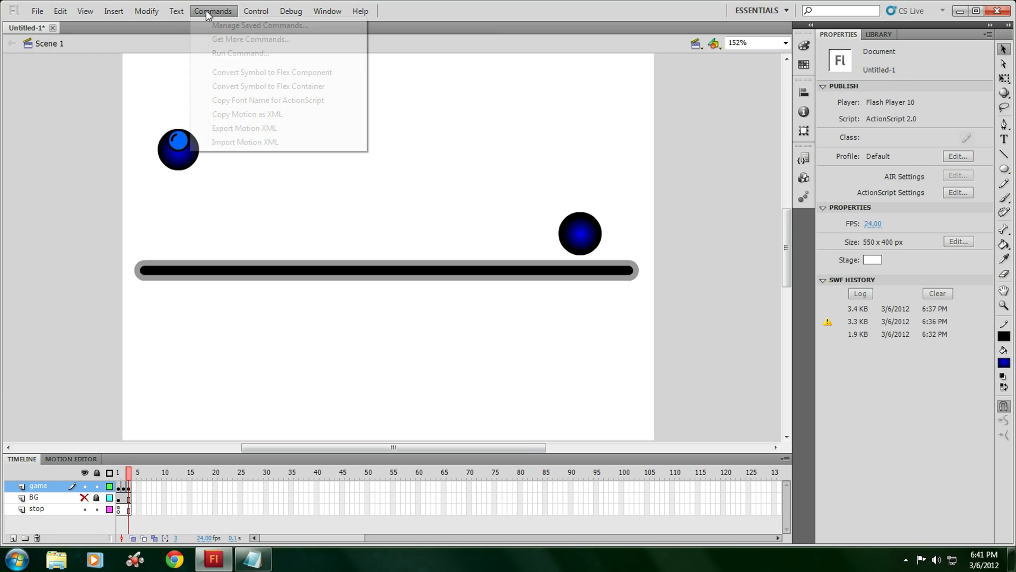
pyautogui.moveTo(256, 11)
pyautogui.moveTo(295, 110)
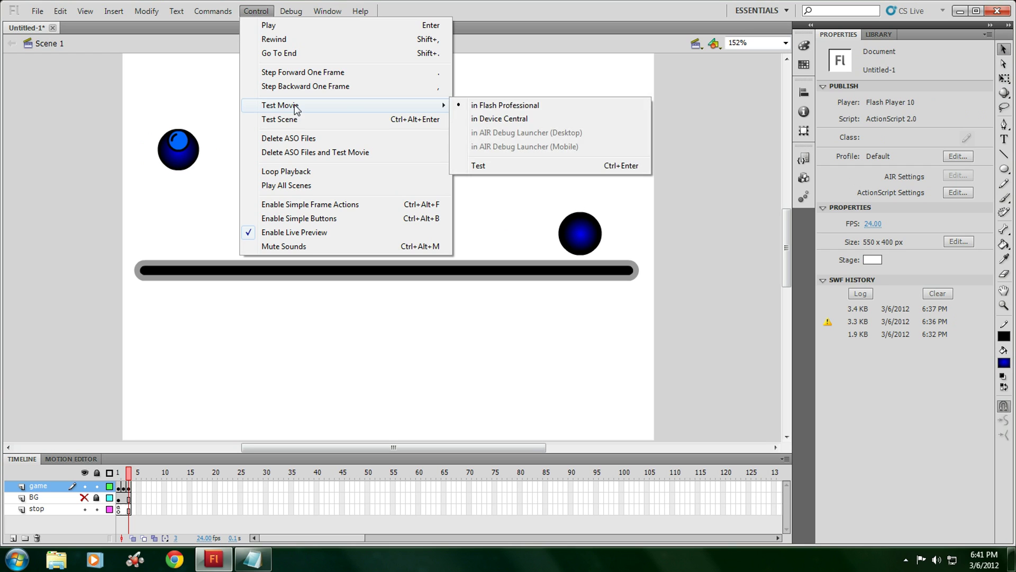
pyautogui.click(478, 165)
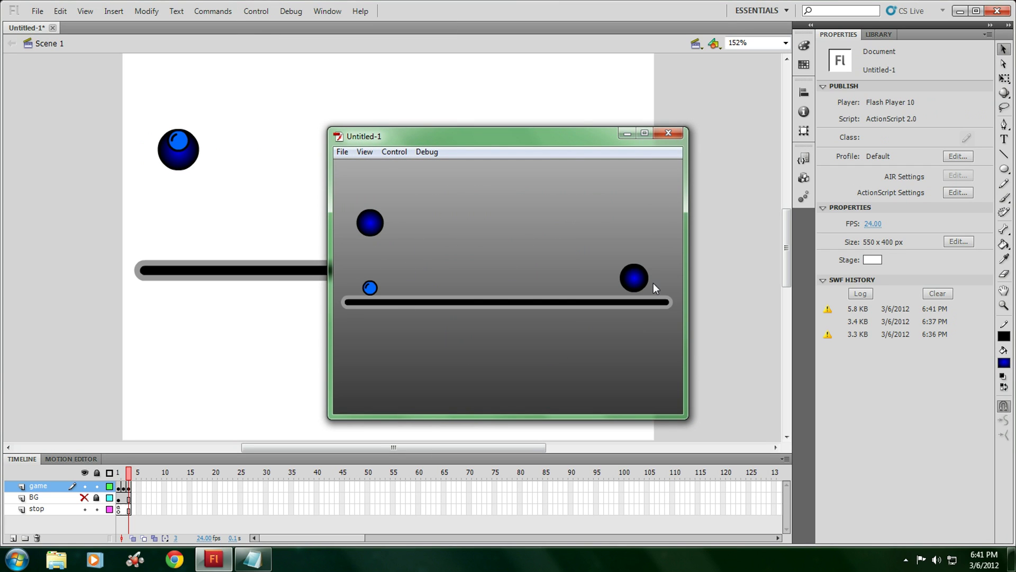
pyautogui.click(668, 133)
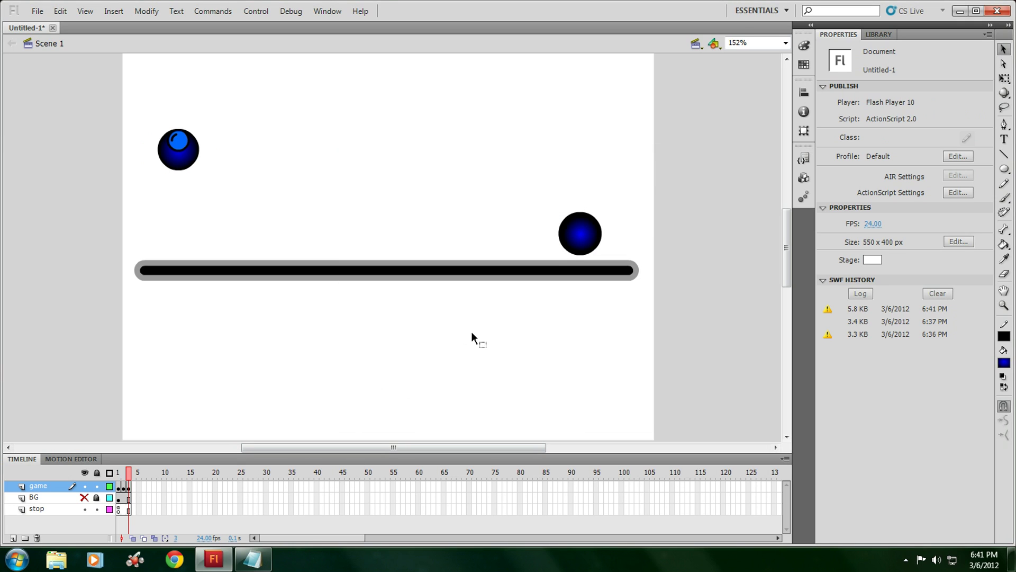
# - Add keyframes at frames 4 and 5 of the game layer and clear all content from frame 4
pyautogui.press('F6')
pyautogui.press('F6')
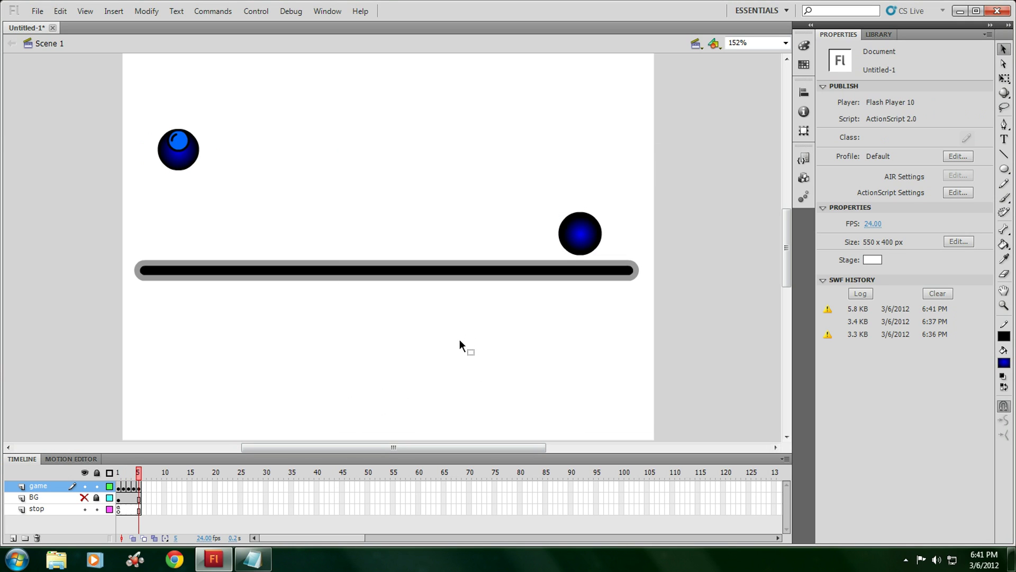
pyautogui.click(134, 485)
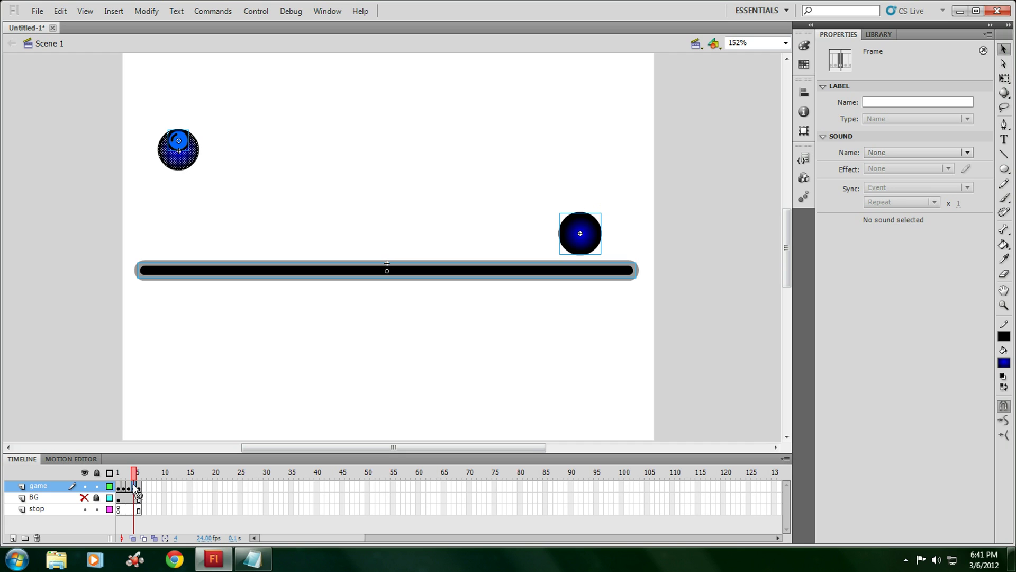
pyautogui.press('Delete')
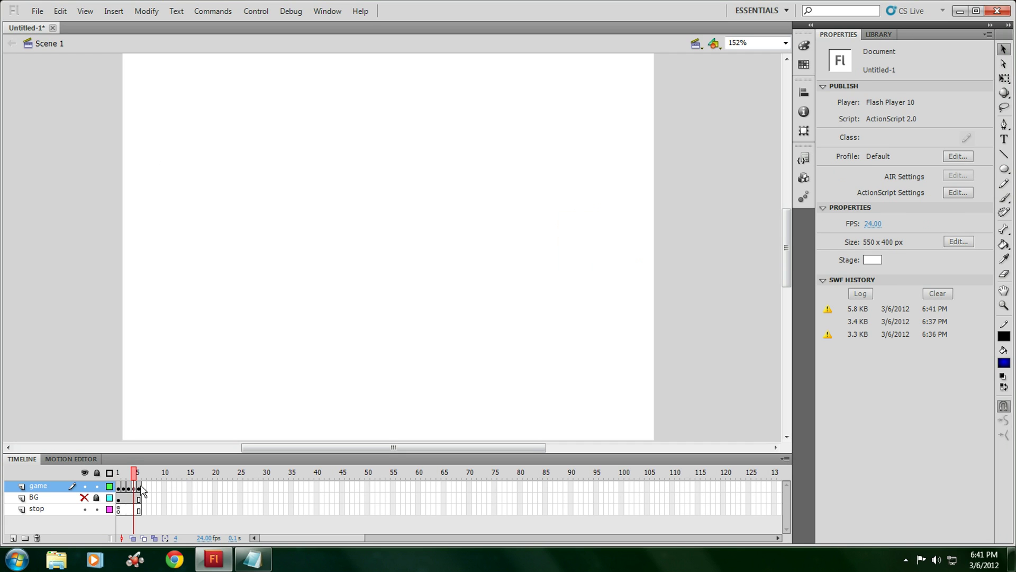
# - Delete the long platform from frame 5 of the game layer
pyautogui.click(139, 487)
pyautogui.click(400, 269)
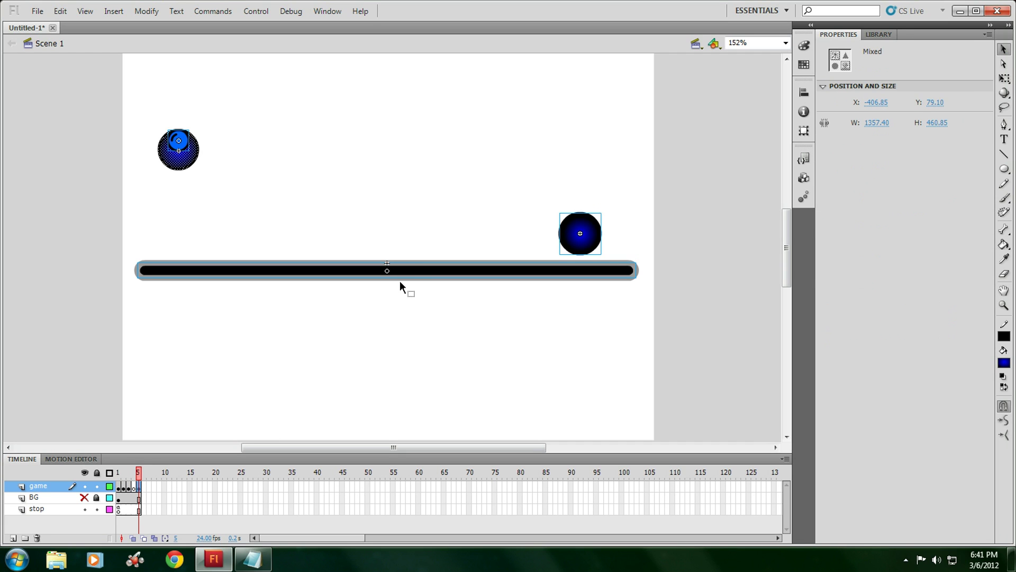
pyautogui.click(399, 280)
pyautogui.click(402, 267)
pyautogui.press('Delete')
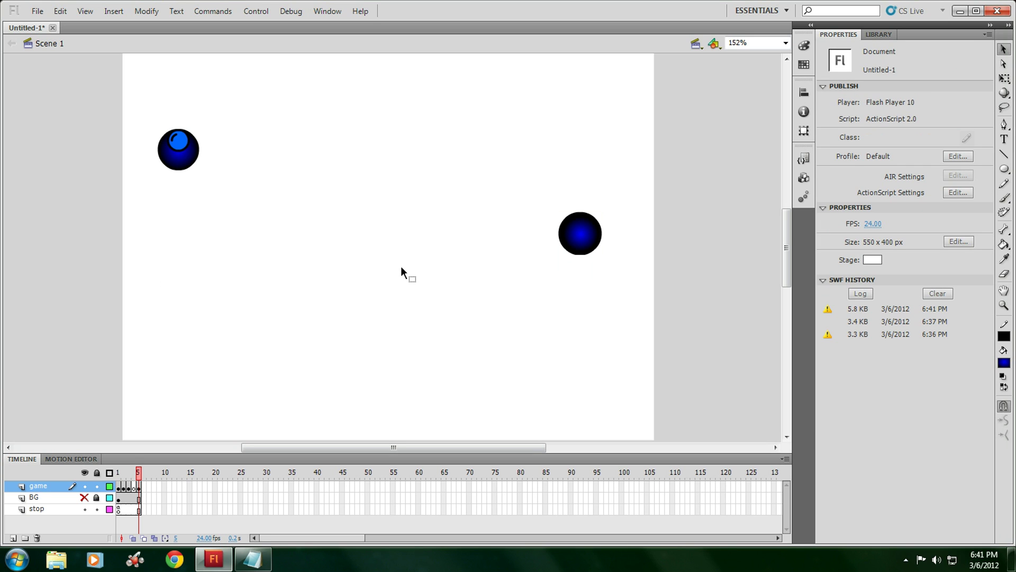
# - On frame 5, move the portal up and left to about X 388, Y 145
pyautogui.scroll(-3, 513, 290)
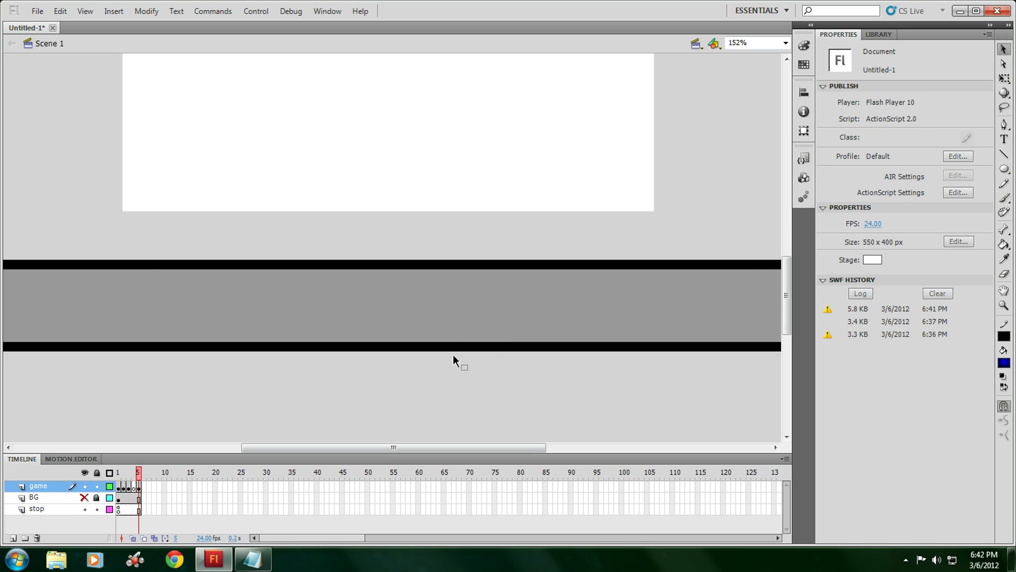
pyautogui.scroll(3, 608, 190)
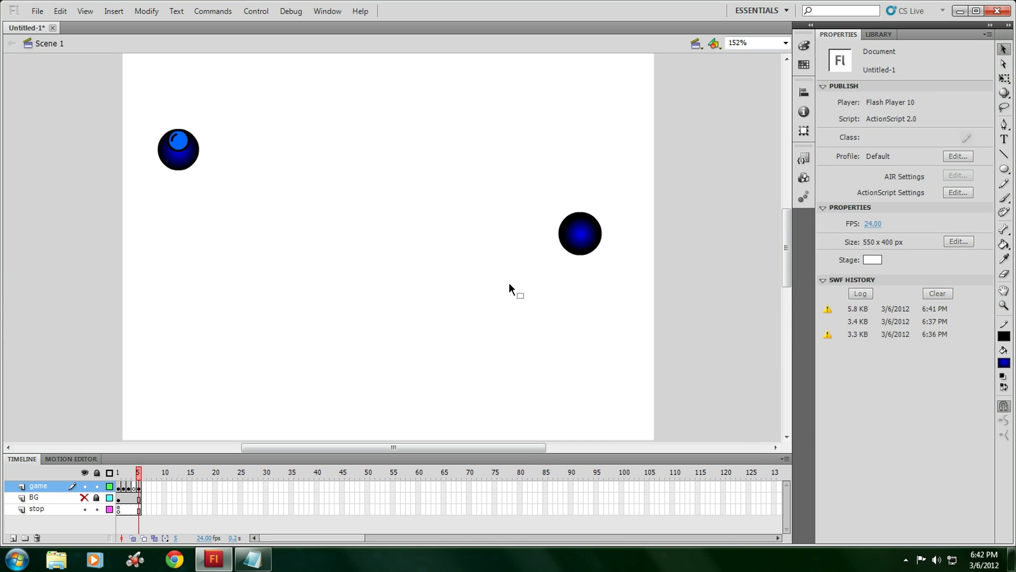
pyautogui.click(183, 168)
pyautogui.click(314, 211)
pyautogui.moveTo(582, 233); pyautogui.dragTo(500, 194)
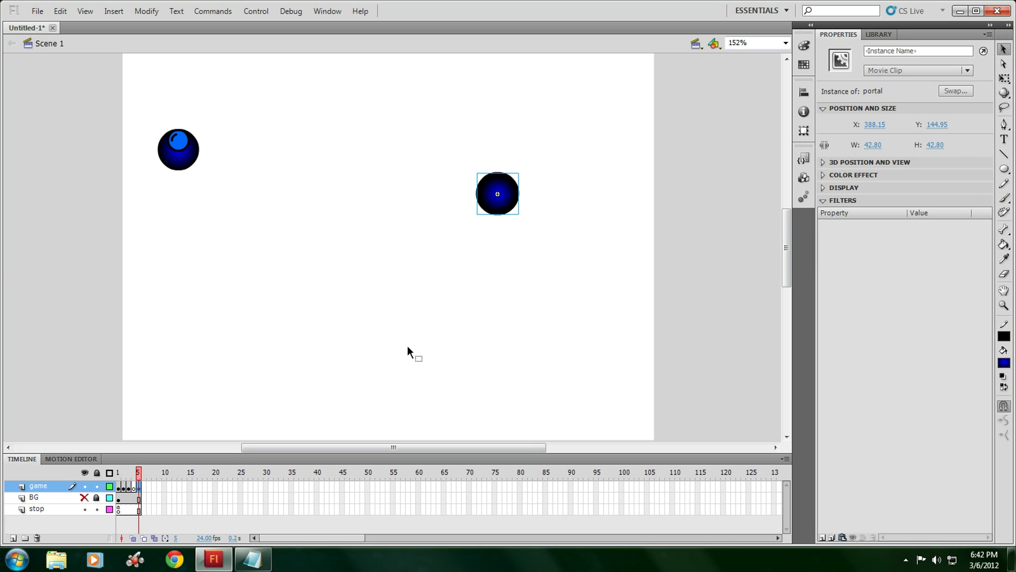
# - Open the Actions script of the portal above the platform's right end on frame 3
pyautogui.click(128, 487)
pyautogui.click(334, 175)
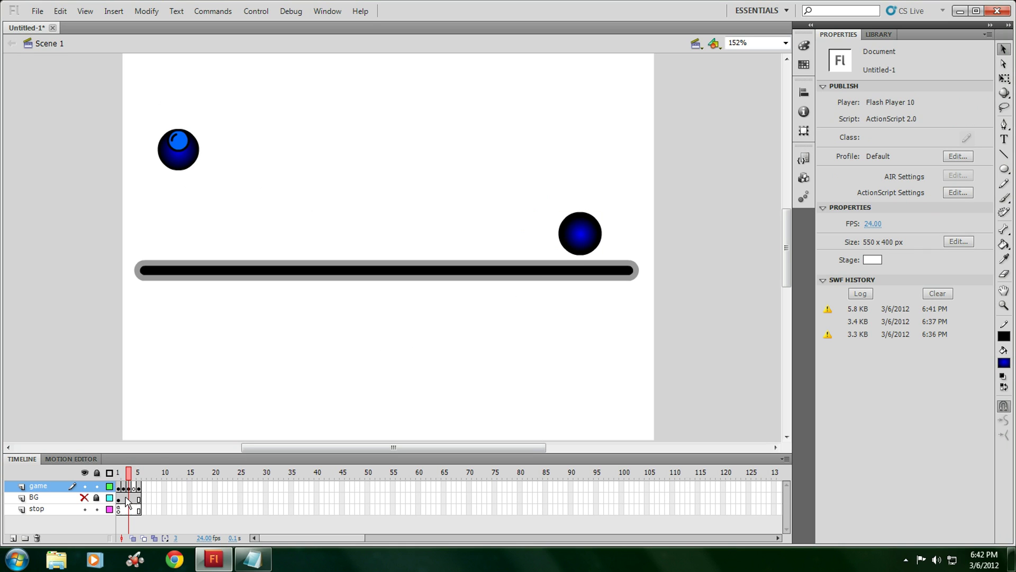
pyautogui.click(582, 233)
pyautogui.rightClick(584, 233)
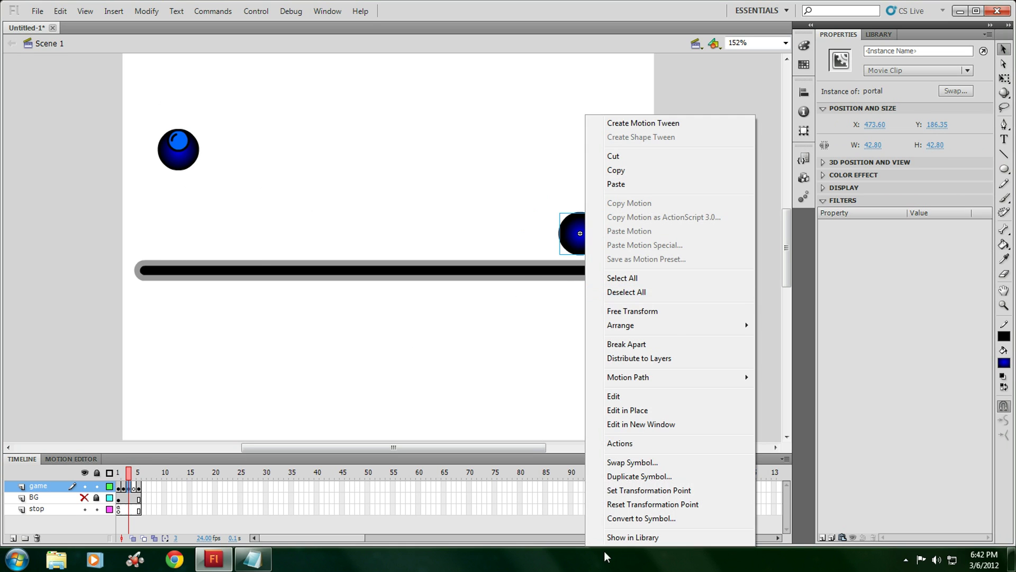
pyautogui.click(622, 445)
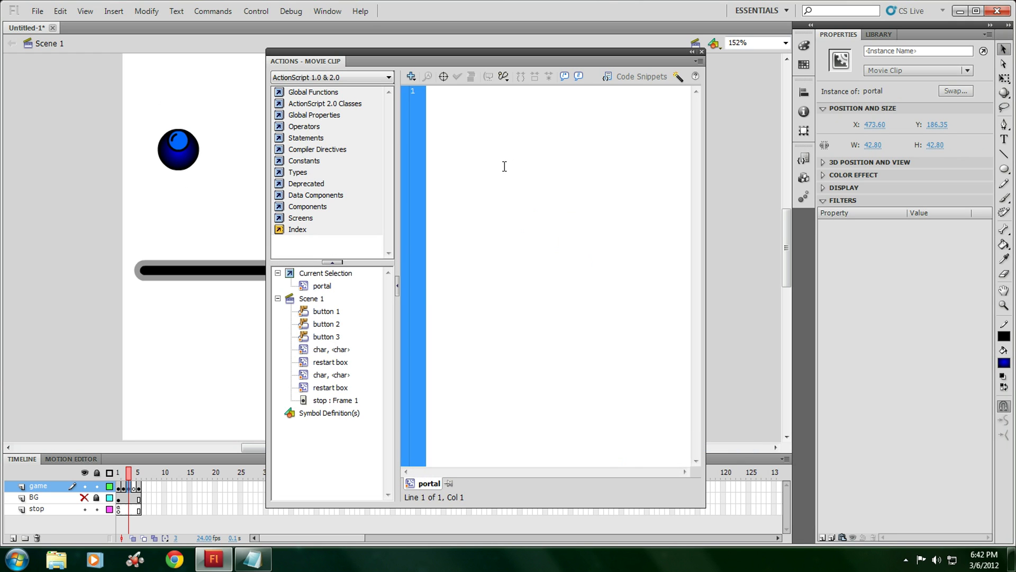
# - Switch to the videogame codes file in Notepad and copy the finish box code block
pyautogui.click(252, 558)
pyautogui.click(338, 398)
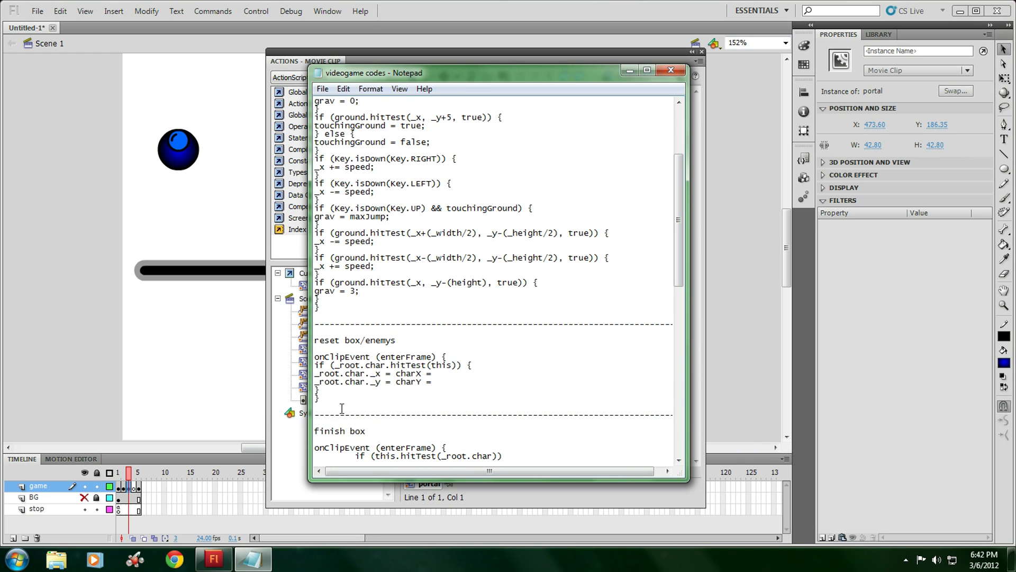
pyautogui.scroll(-2, 342, 424)
pyautogui.moveTo(324, 440); pyautogui.dragTo(300, 399)
pyautogui.hotkey('ctrl', 'c')
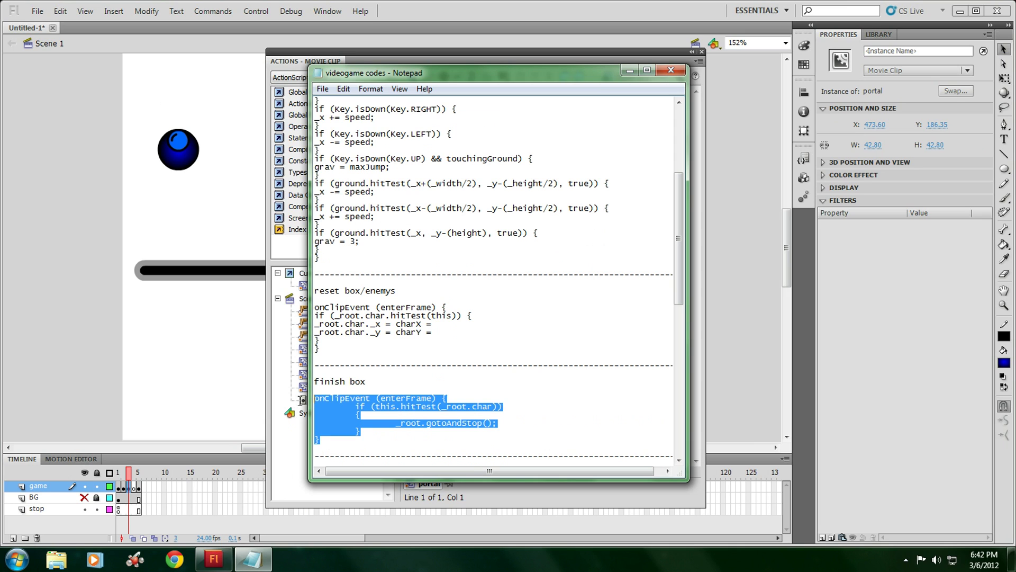
pyautogui.rightClick(346, 405)
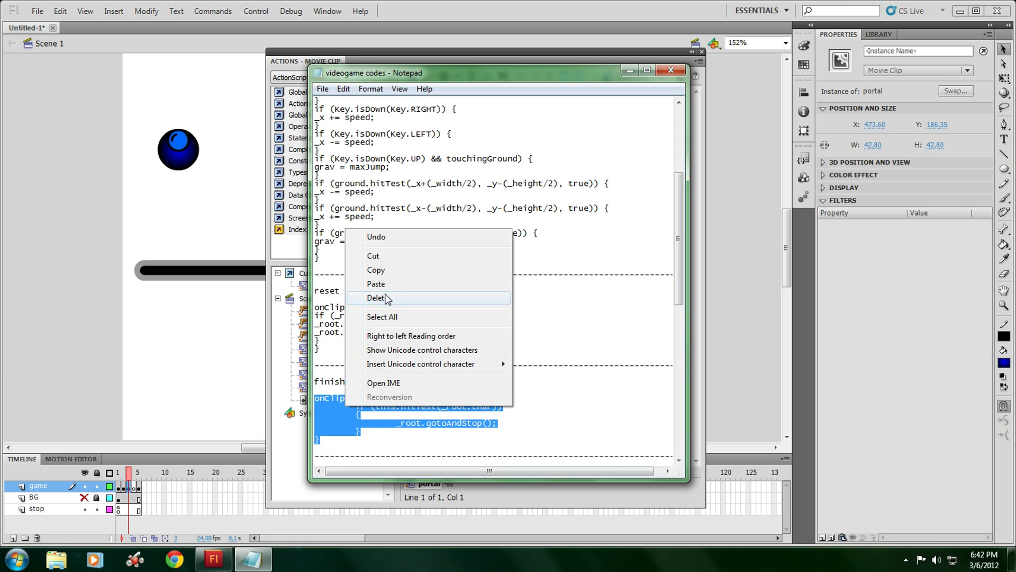
pyautogui.click(377, 270)
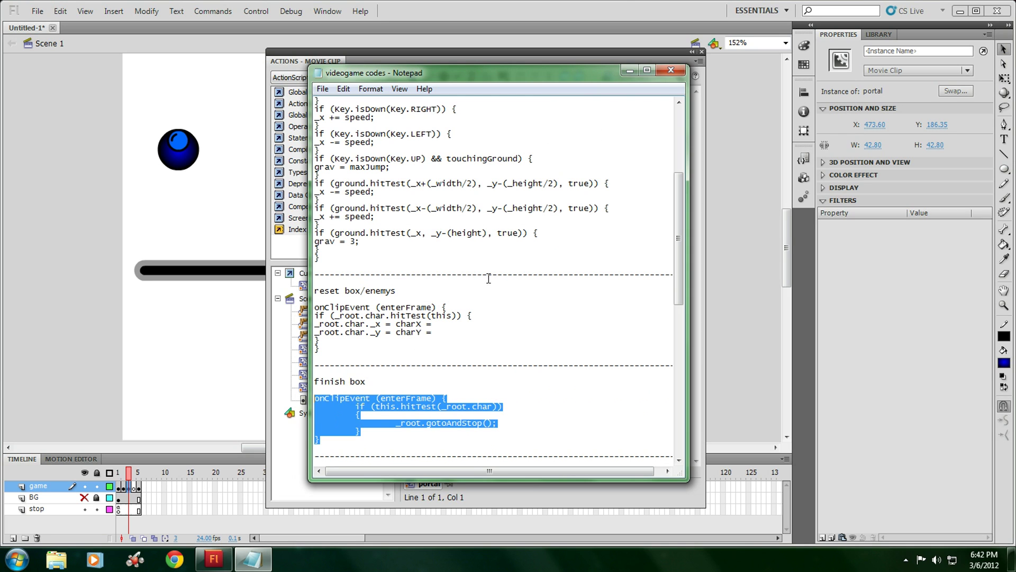
# - Return to Flash, paste the finish box code into the portal's script and set its target to gotoAndStop(5)
pyautogui.click(626, 68)
pyautogui.rightClick(481, 134)
pyautogui.click(503, 221)
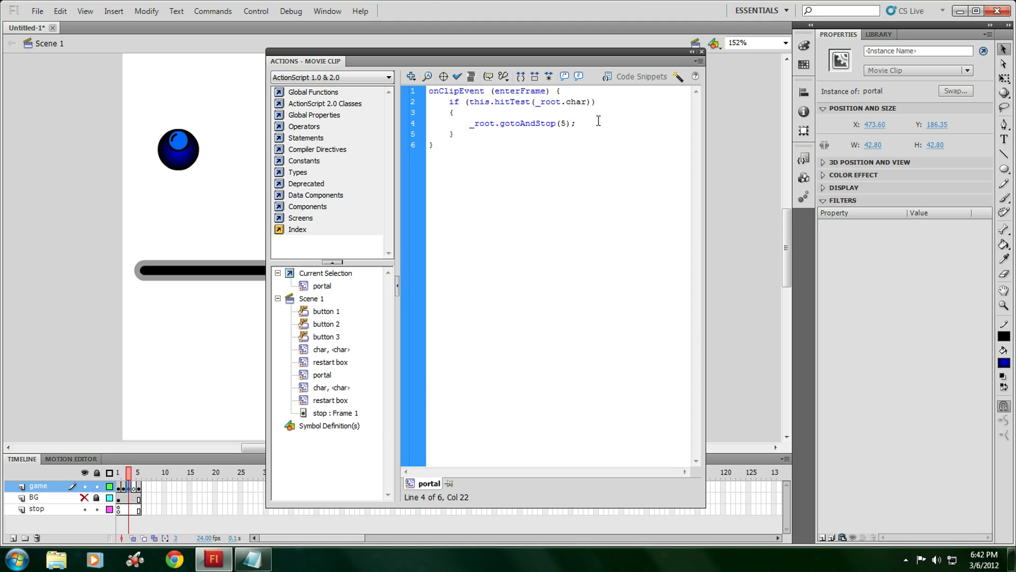
pyautogui.click(702, 51)
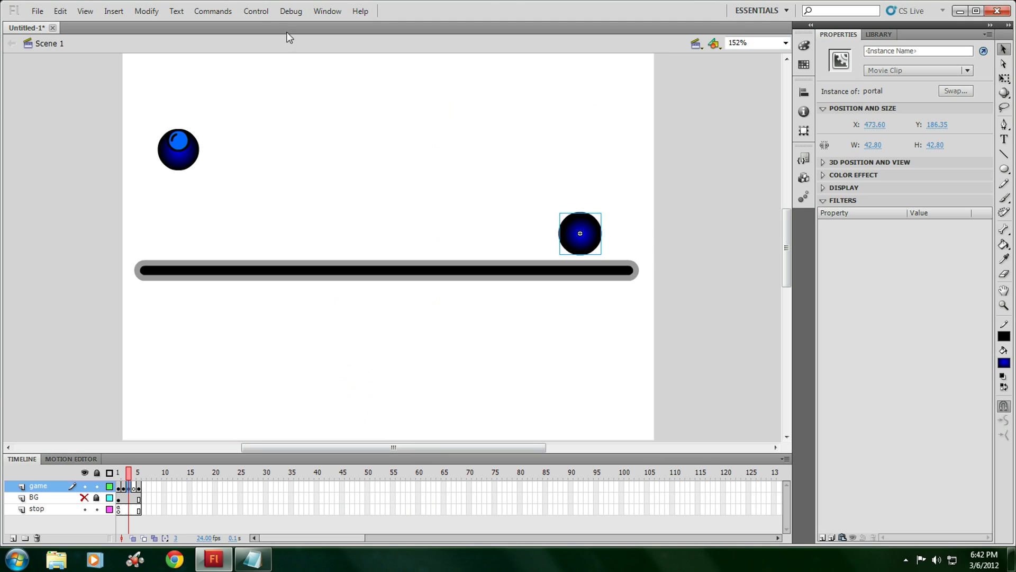
# - On frame 5, place the ground 2 symbol below the character and portal, its left end beneath the character
pyautogui.click(137, 489)
pyautogui.click(472, 227)
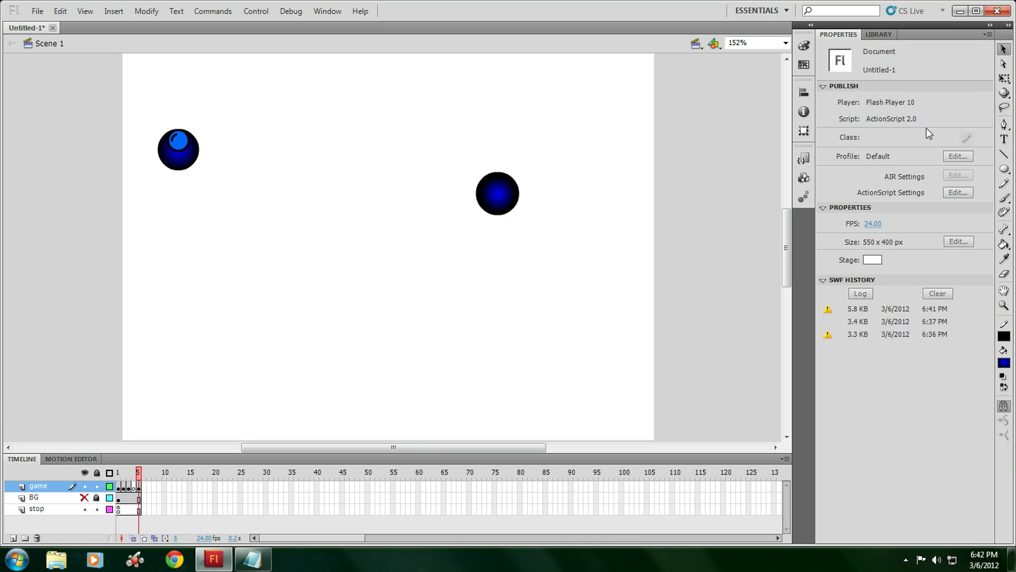
pyautogui.click(878, 34)
pyautogui.click(863, 239)
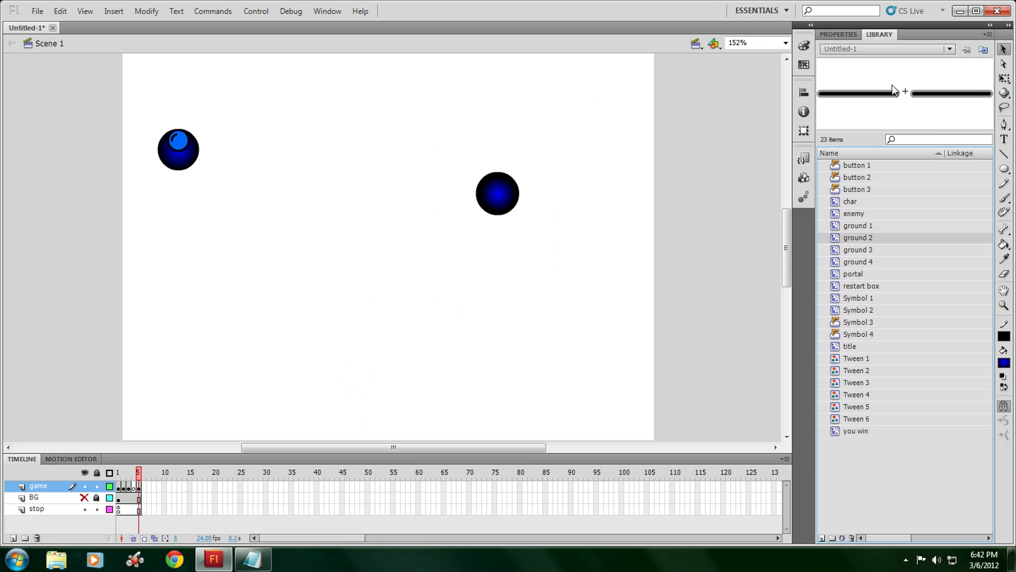
pyautogui.moveTo(669, 119); pyautogui.dragTo(377, 270)
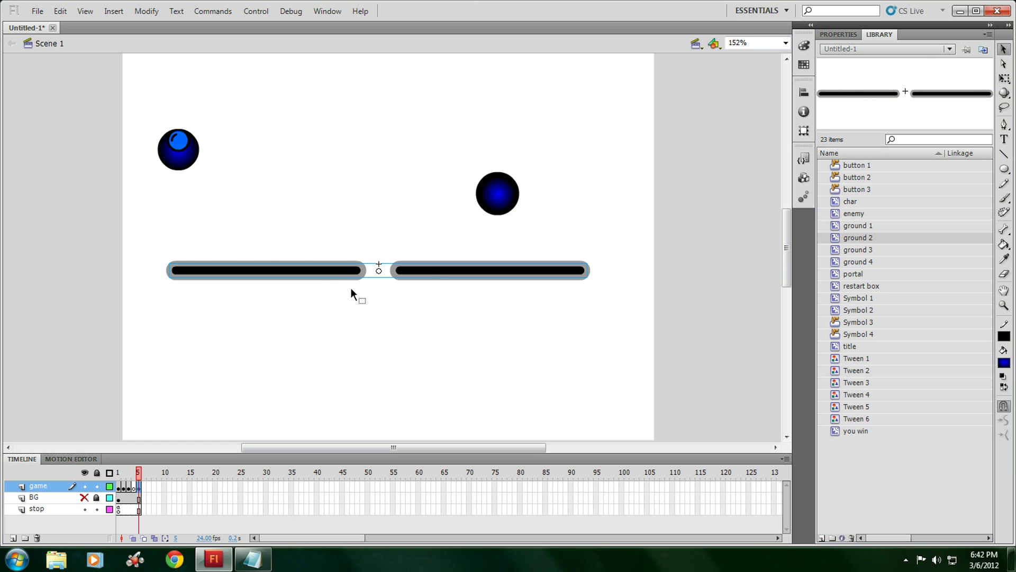
pyautogui.moveTo(311, 268); pyautogui.dragTo(282, 258)
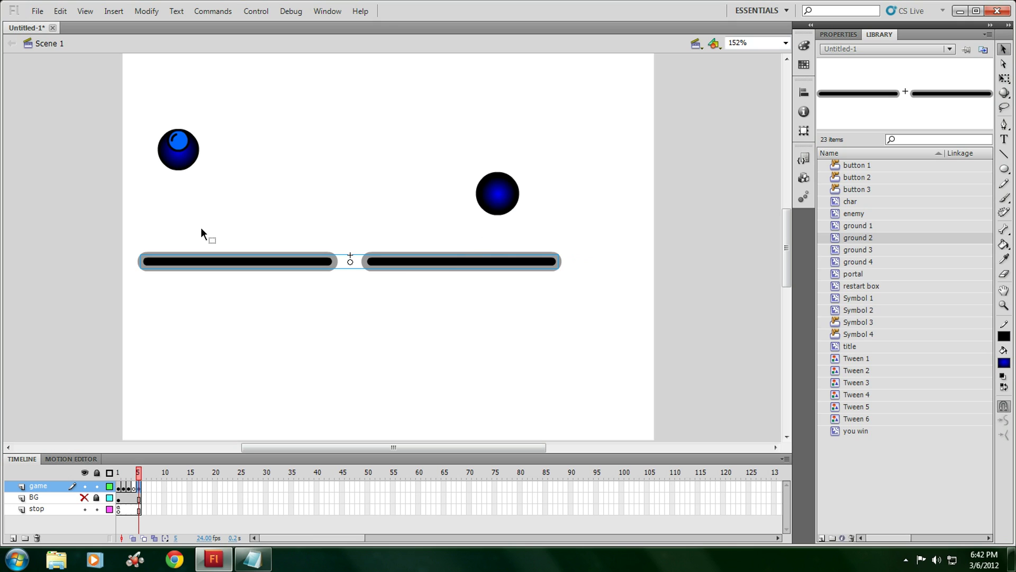
# - Lower the portal closer to the platform and shift the ground 2 symbol slightly to the right
pyautogui.moveTo(510, 210); pyautogui.dragTo(510, 210)
pyautogui.moveTo(294, 263); pyautogui.dragTo(307, 262)
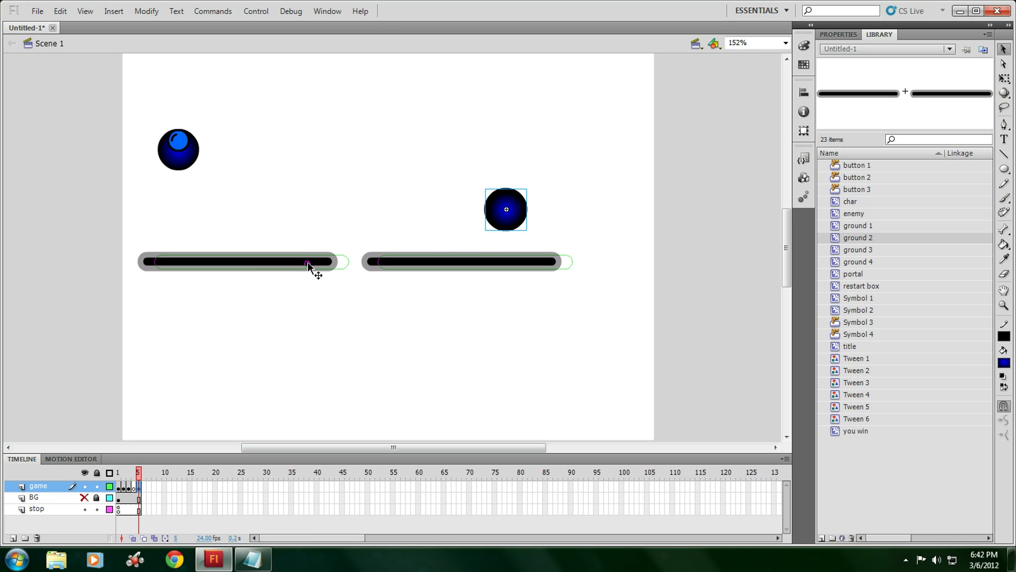
pyautogui.click(212, 322)
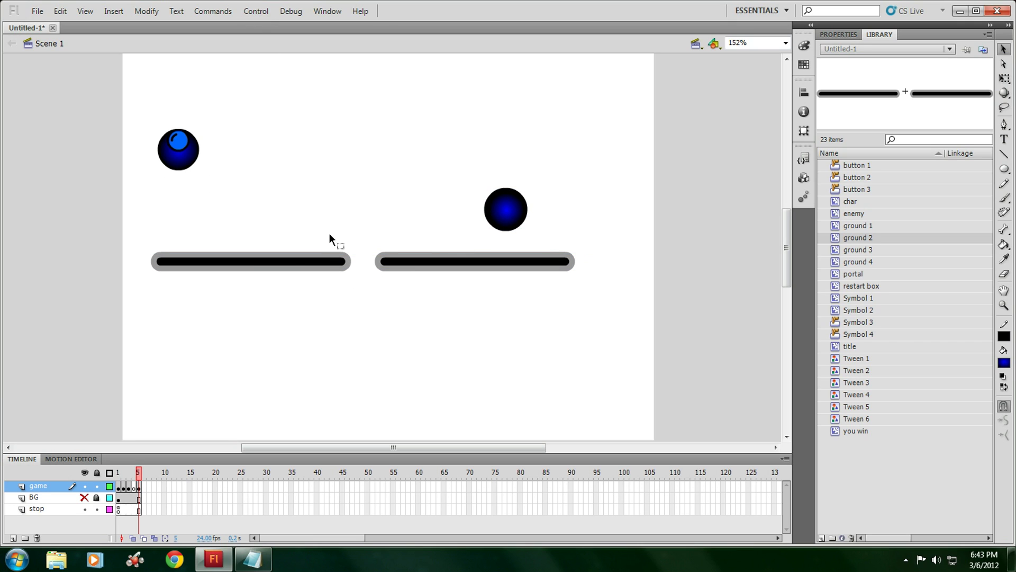
# - Give the ground 2 platform on frame 5 the instance name ground
pyautogui.click(333, 265)
pyautogui.click(839, 35)
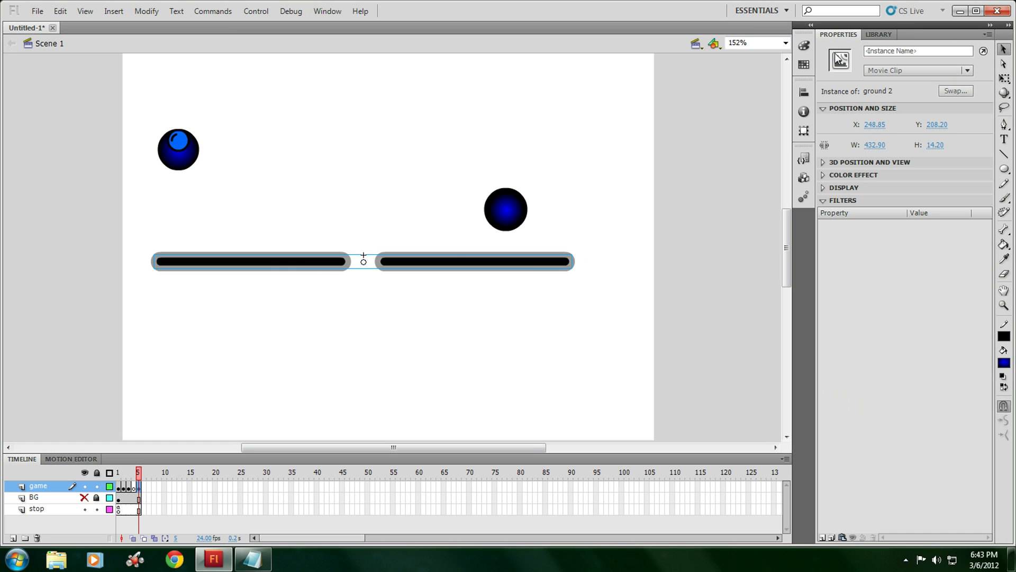
pyautogui.rightClick(409, 263)
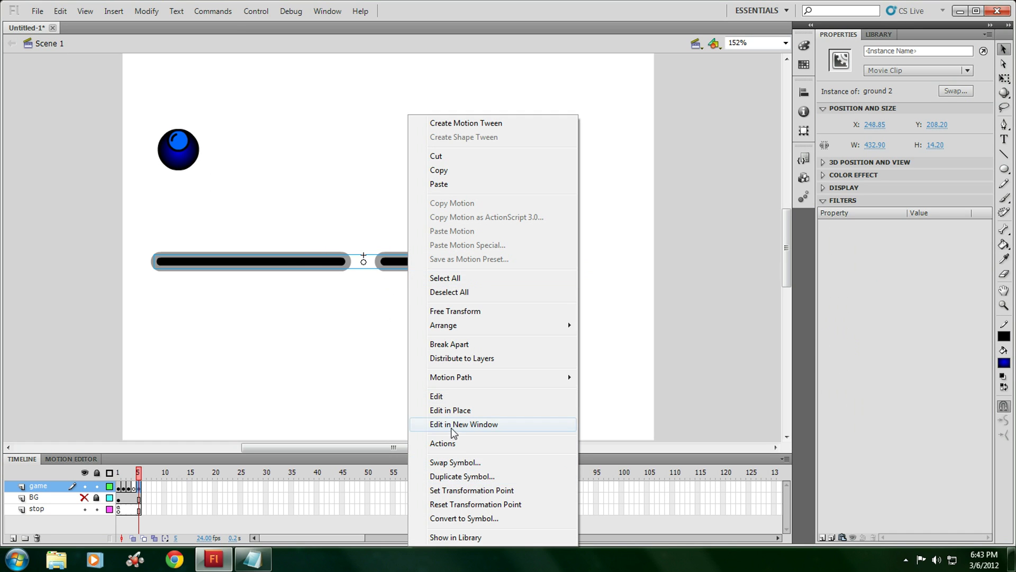
pyautogui.click(316, 352)
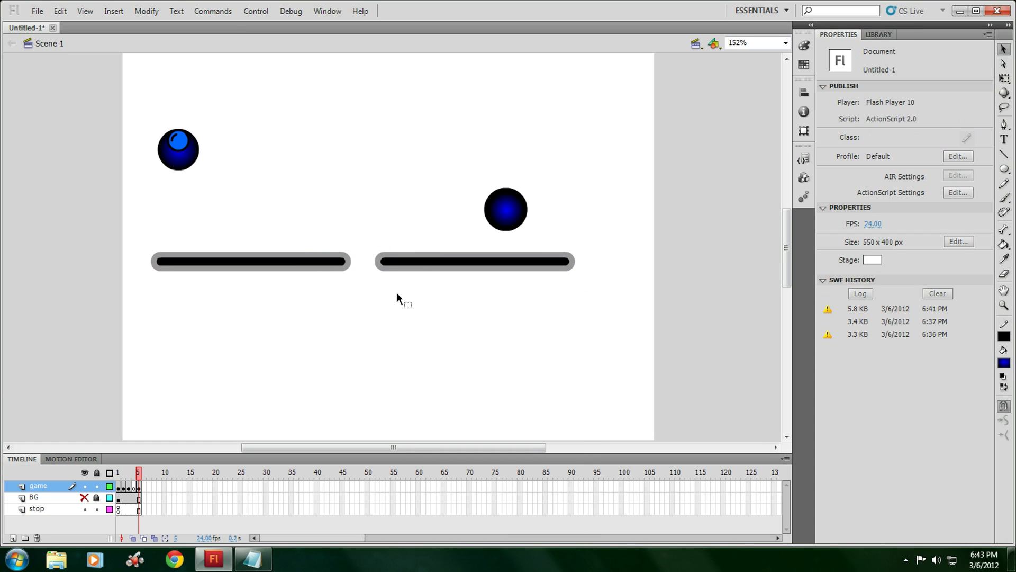
pyautogui.click(425, 256)
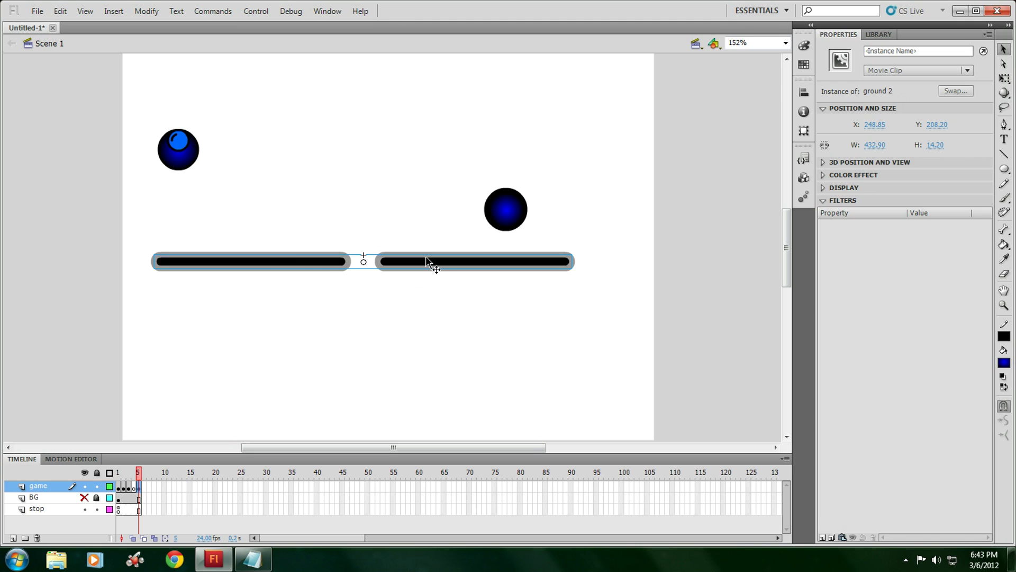
pyautogui.click(882, 51)
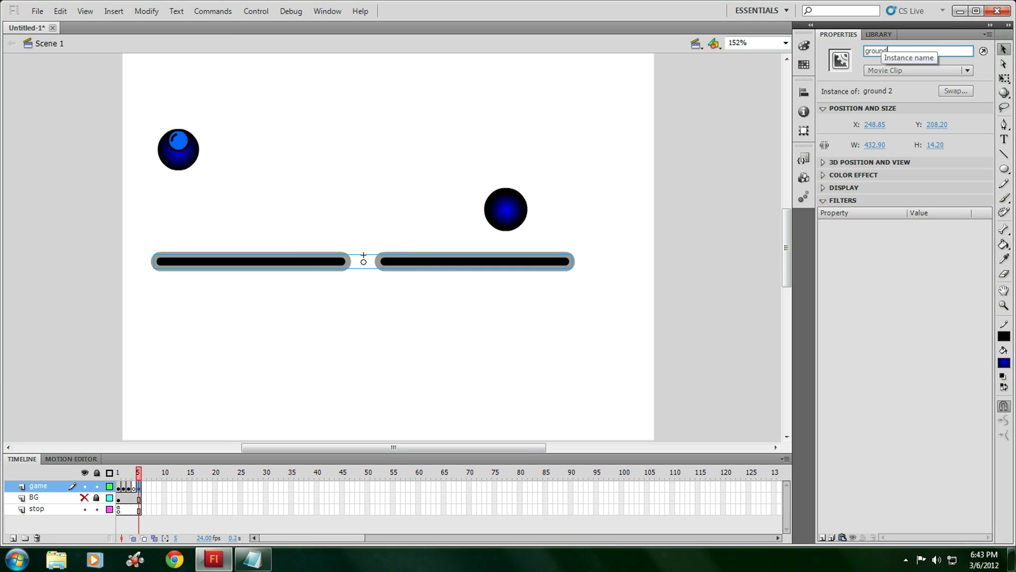
pyautogui.click(562, 294)
# - Test the movie, play from the first level through its portal into the second level, and close the preview
pyautogui.click(250, 11)
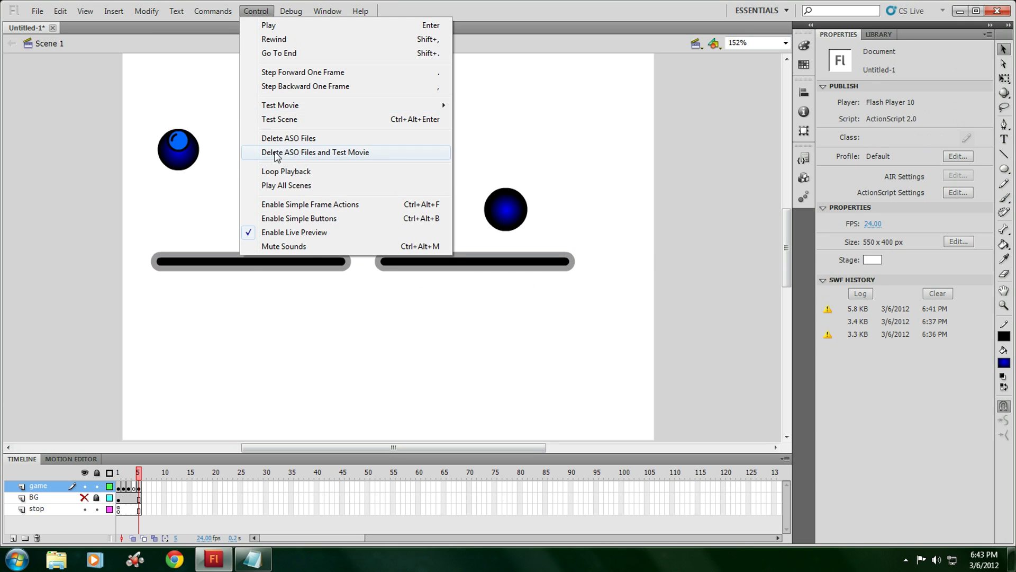
pyautogui.moveTo(299, 106)
pyautogui.click(510, 168)
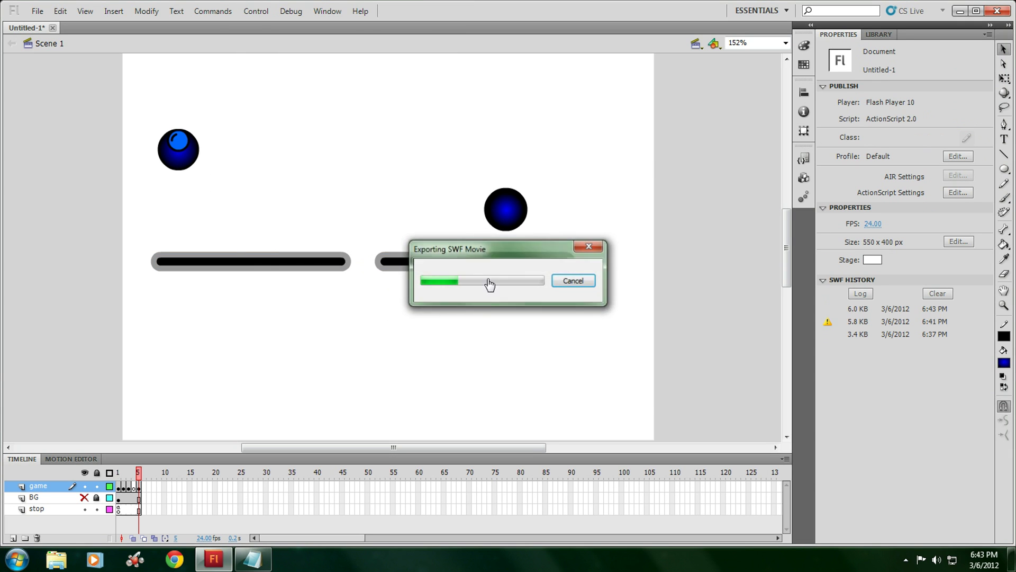
pyautogui.click(502, 271)
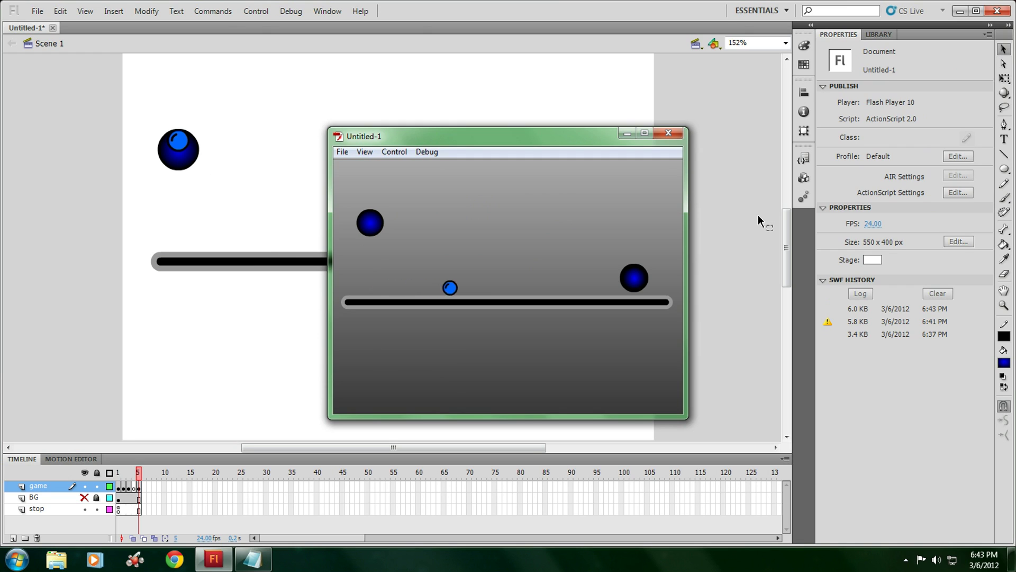
pyautogui.press('Right')
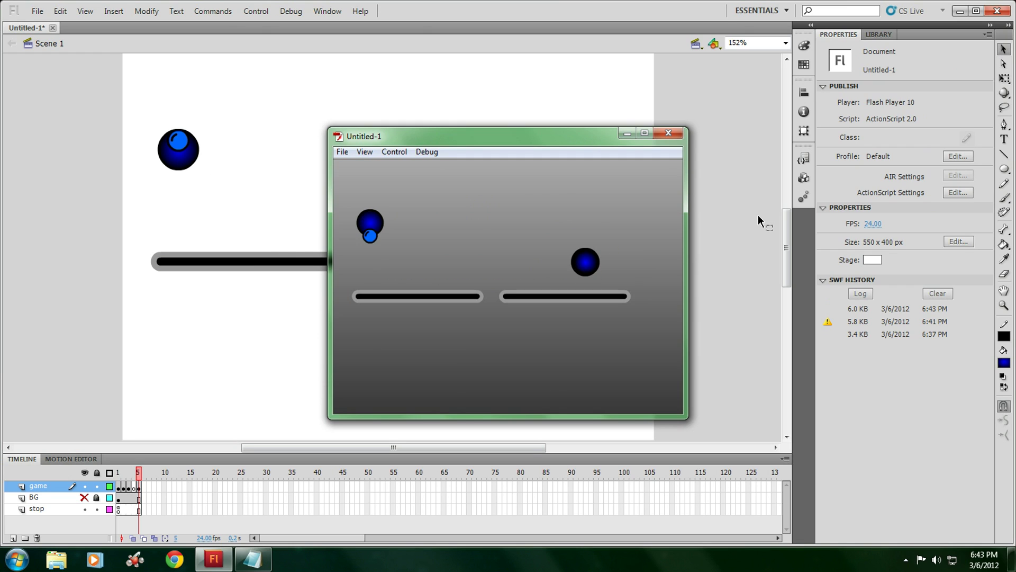
pyautogui.press('Right')
pyautogui.press('Up')
pyautogui.press('Right')
pyautogui.click(678, 135)
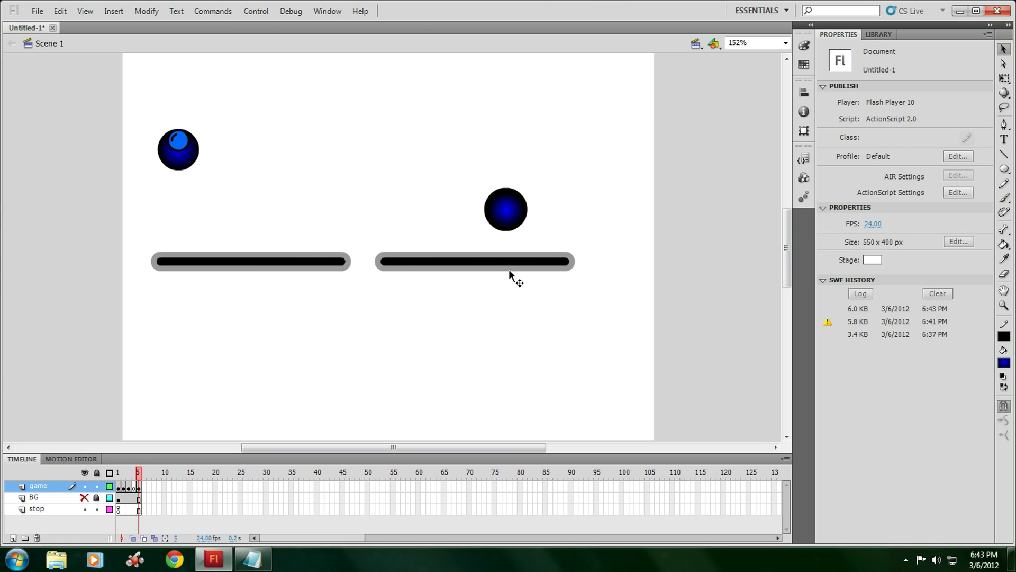
# - Paste the finish box code into the script of the second level's portal and set its target to gotoAndStop(7)
pyautogui.rightClick(506, 217)
pyautogui.click(540, 443)
pyautogui.rightClick(455, 218)
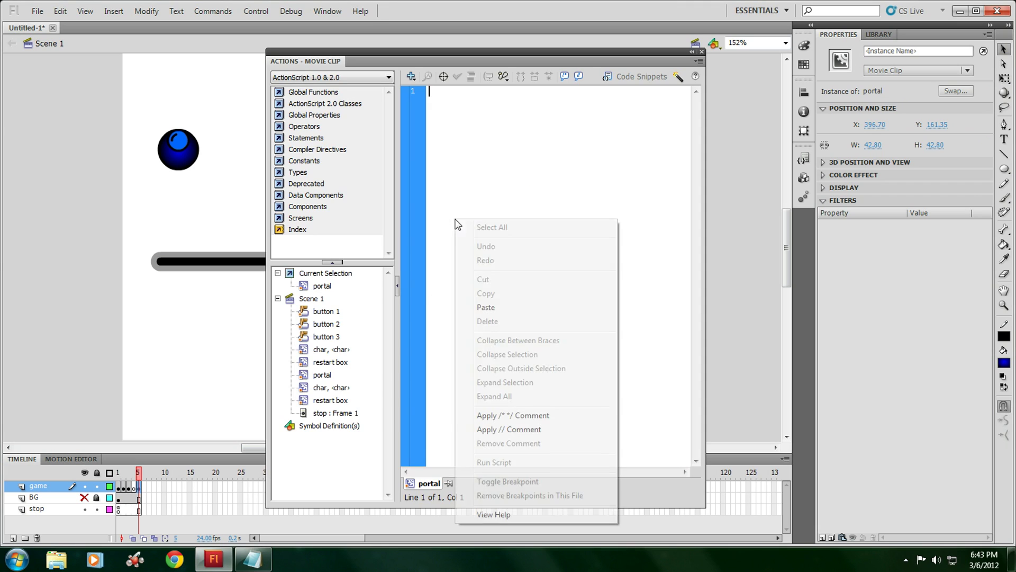
pyautogui.click(487, 298)
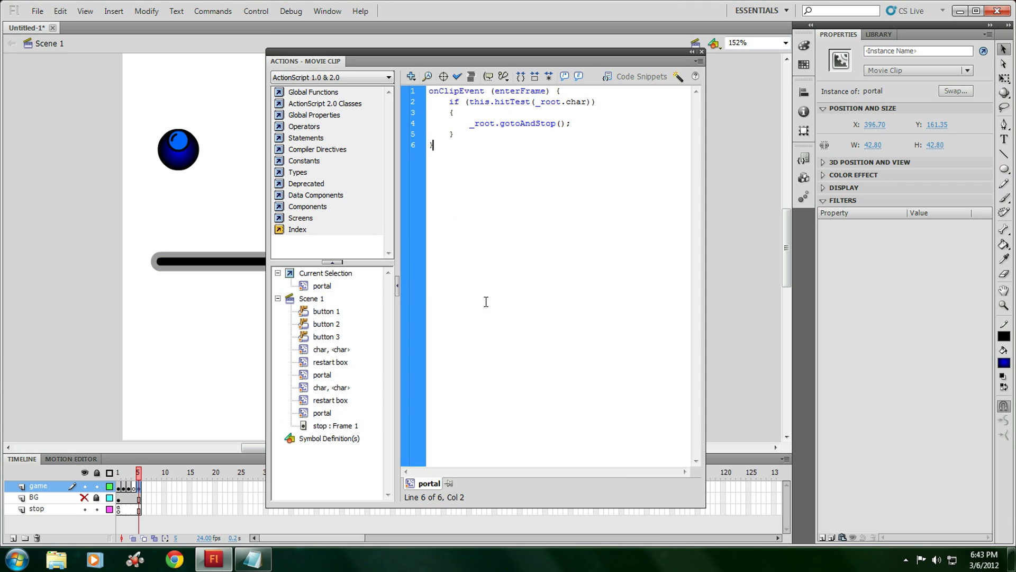
pyautogui.click(560, 123)
pyautogui.write('7')
pyautogui.click(702, 52)
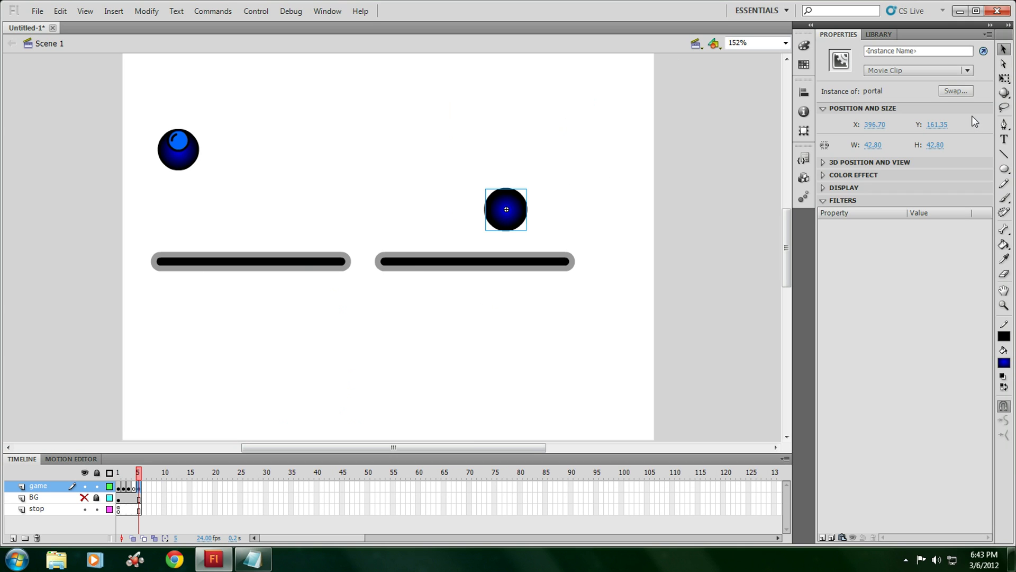
# - Place the enemy symbol from the library in the gap between the two halves of the ground platform
pyautogui.click(1004, 170)
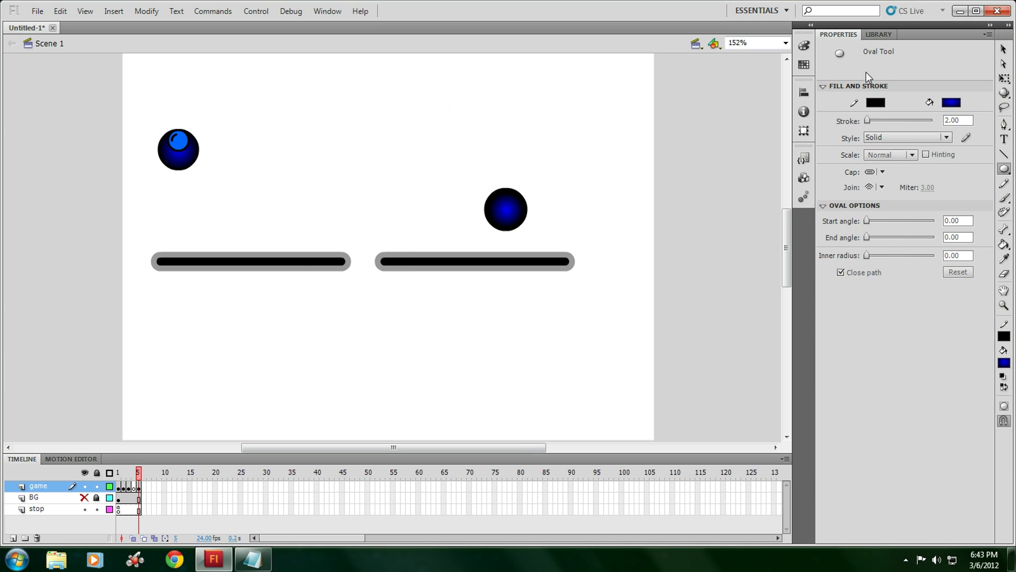
pyautogui.click(878, 34)
pyautogui.click(857, 214)
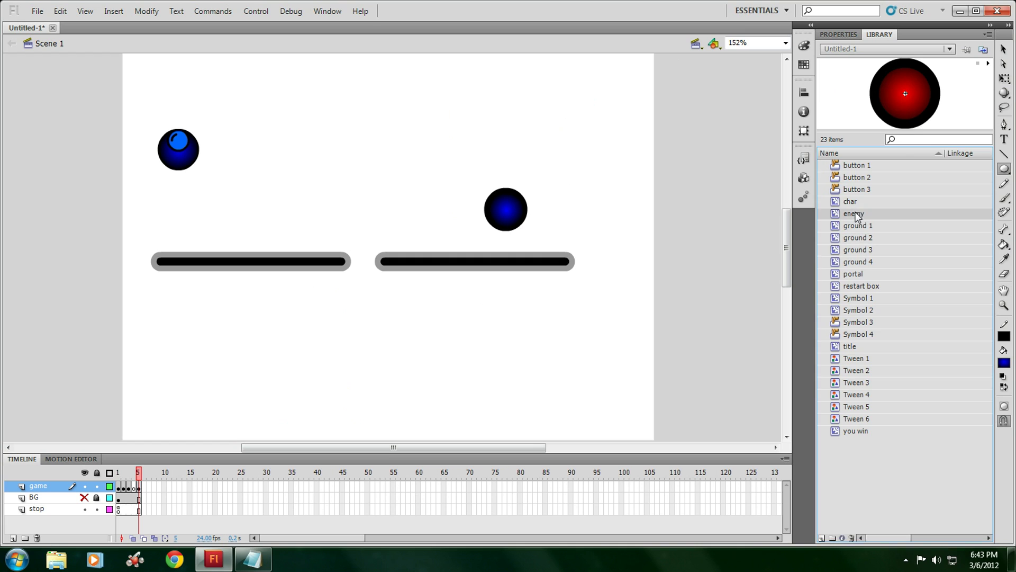
pyautogui.moveTo(895, 101); pyautogui.dragTo(364, 263)
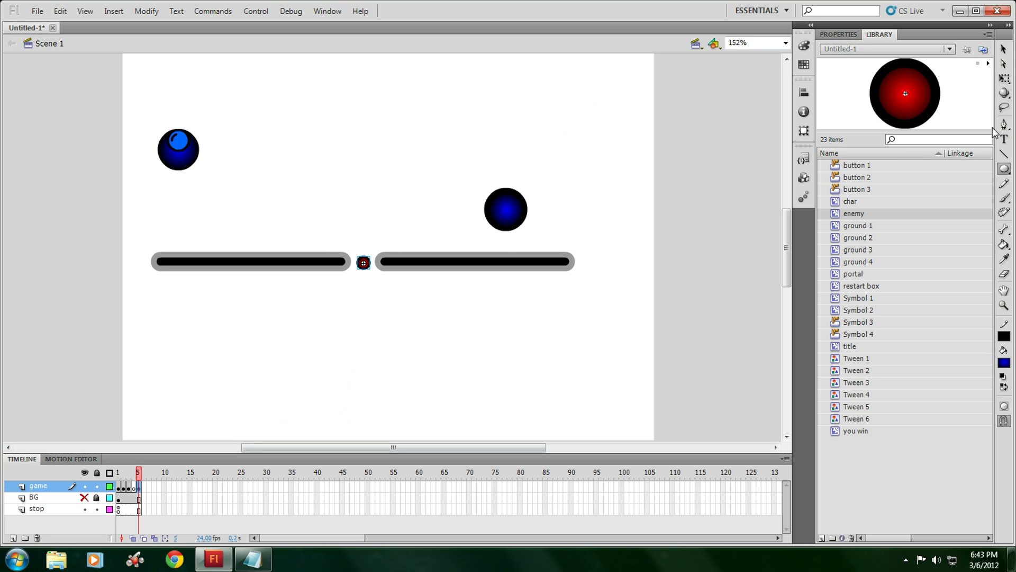
pyautogui.click(1003, 49)
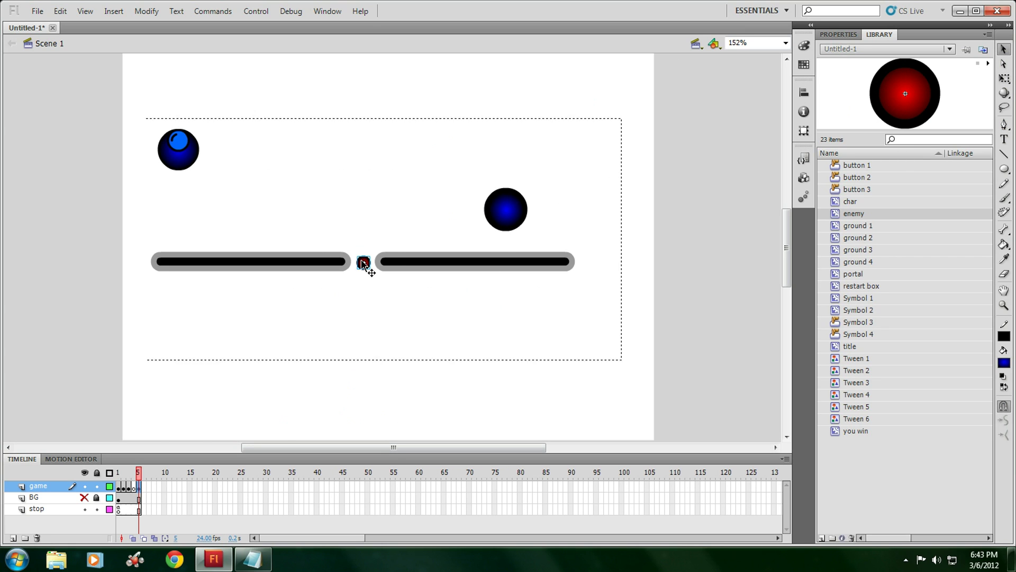
# - Inside the enemy symbol, remove all frames from 2 to 60 and remove the tween from frame 1
pyautogui.doubleClick(363, 263)
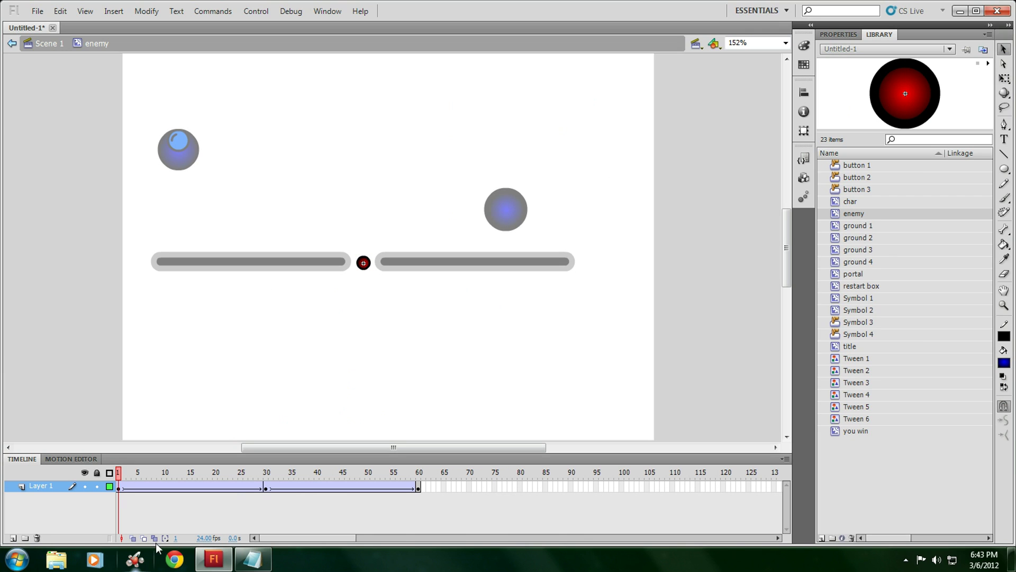
pyautogui.moveTo(421, 493); pyautogui.dragTo(135, 489)
pyautogui.rightClick(135, 492)
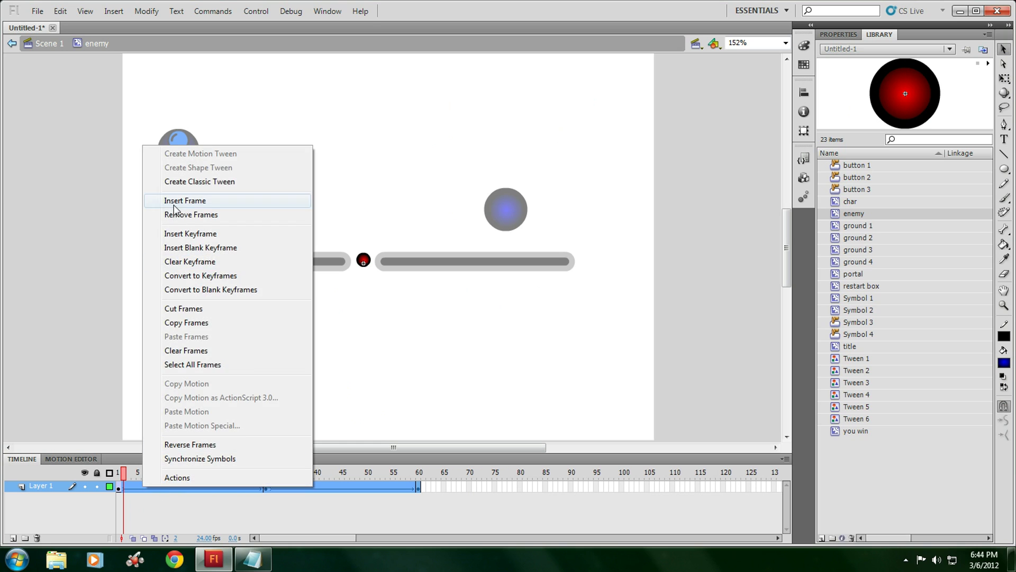
pyautogui.click(180, 212)
pyautogui.rightClick(119, 485)
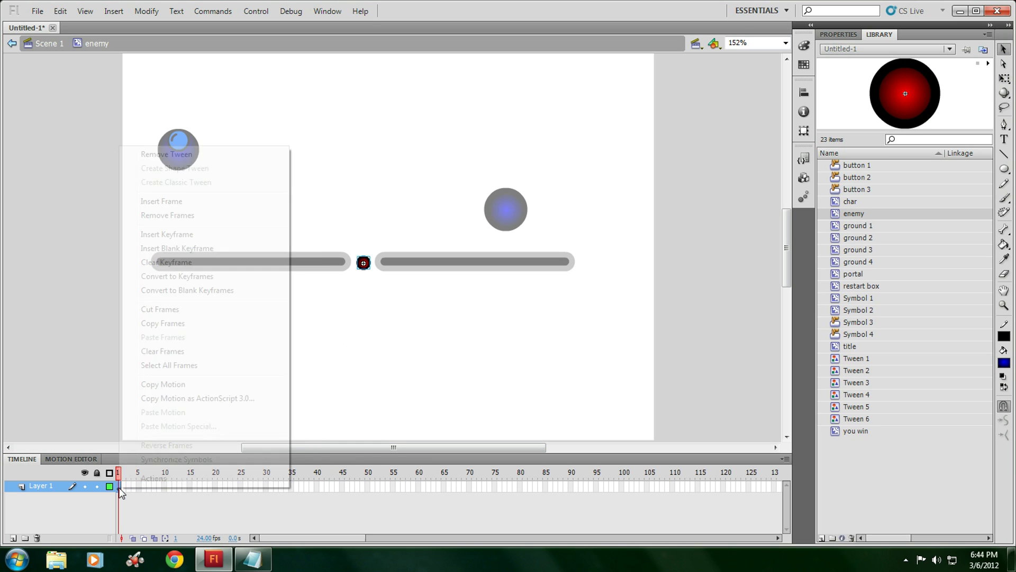
pyautogui.press('Escape')
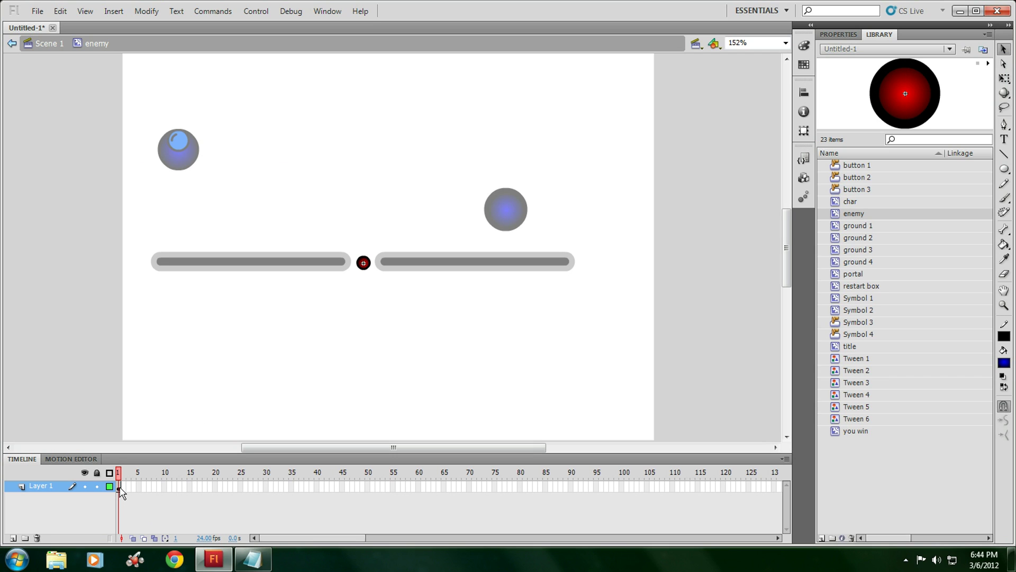
# - Insert keyframes at frames 30 and 60 of the enemy symbol's timeline
pyautogui.rightClick(267, 486)
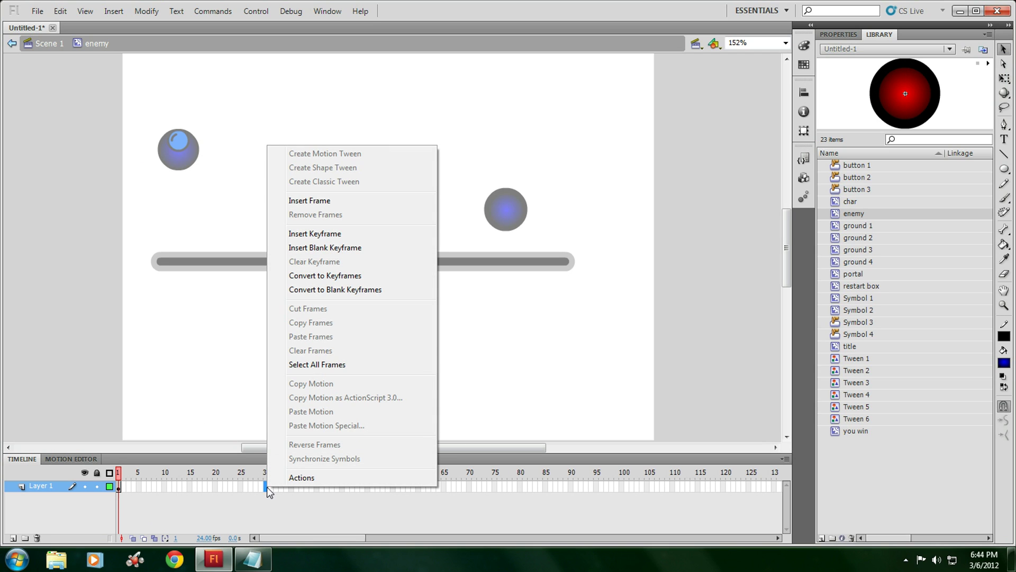
pyautogui.click(321, 233)
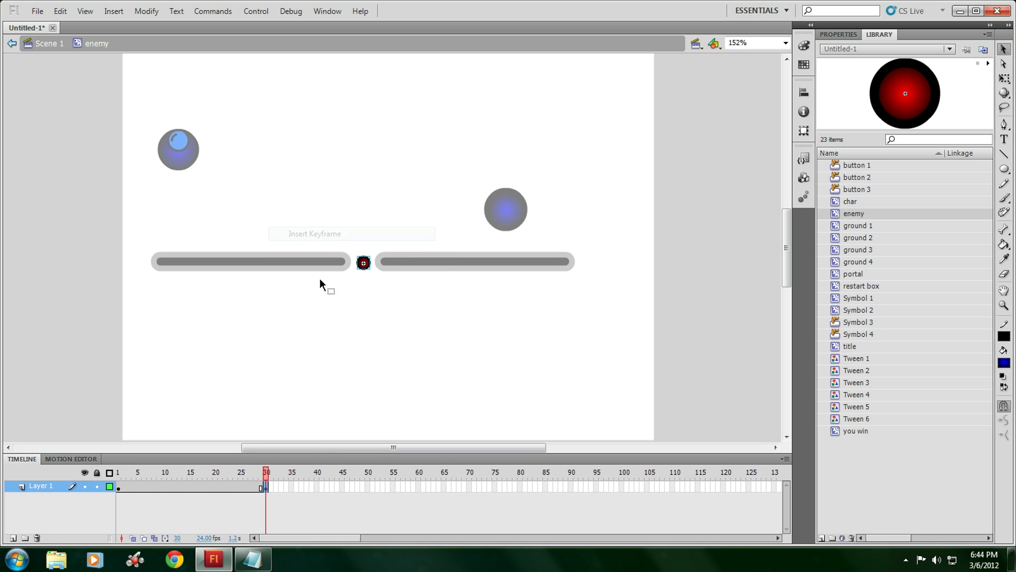
pyautogui.rightClick(418, 488)
pyautogui.click(476, 233)
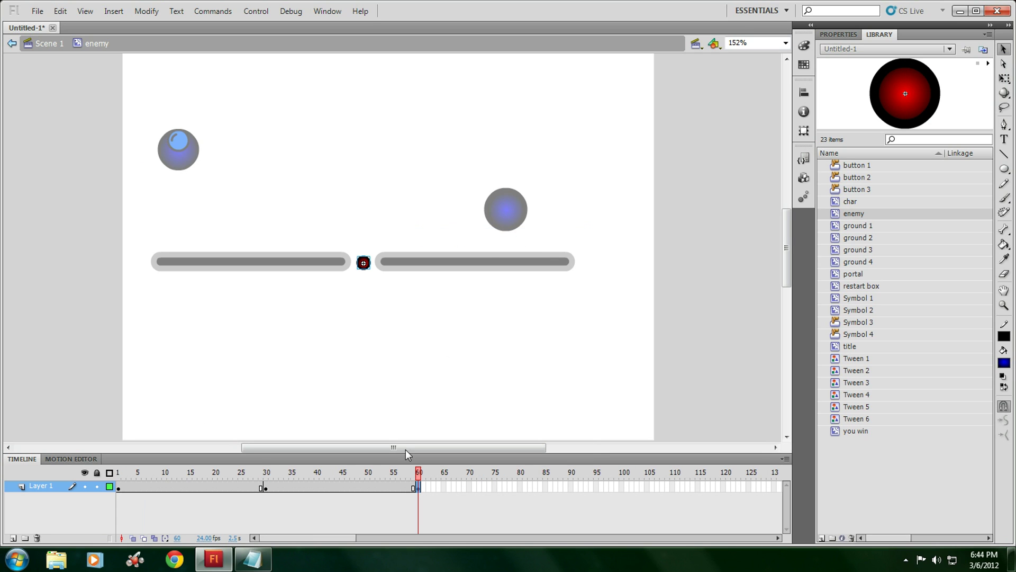
# - At frame 30, move the enemy ball straight up from the gap to about the character's height
pyautogui.moveTo(416, 475); pyautogui.dragTo(267, 489)
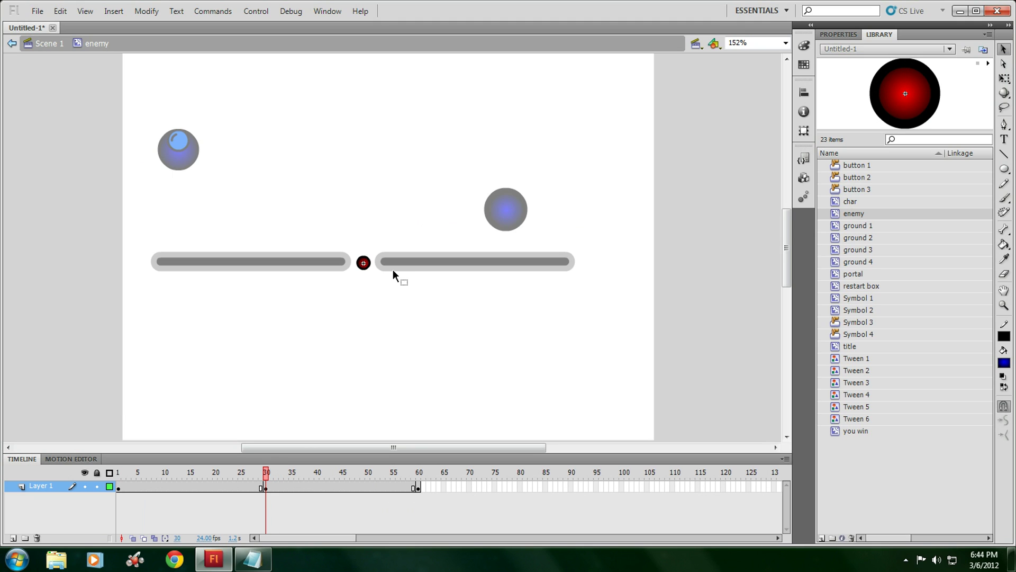
pyautogui.moveTo(363, 263); pyautogui.dragTo(362, 157)
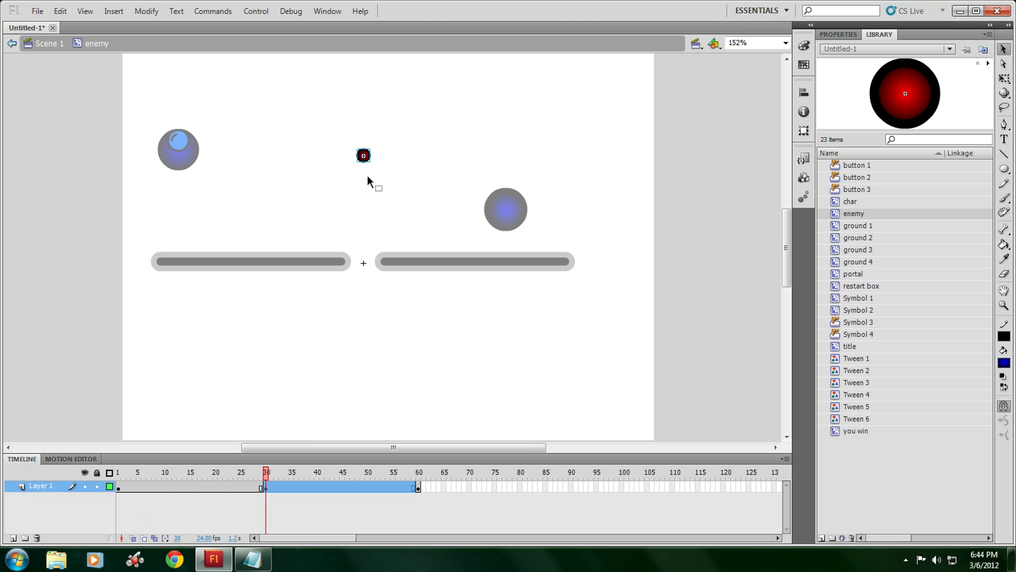
pyautogui.click(387, 369)
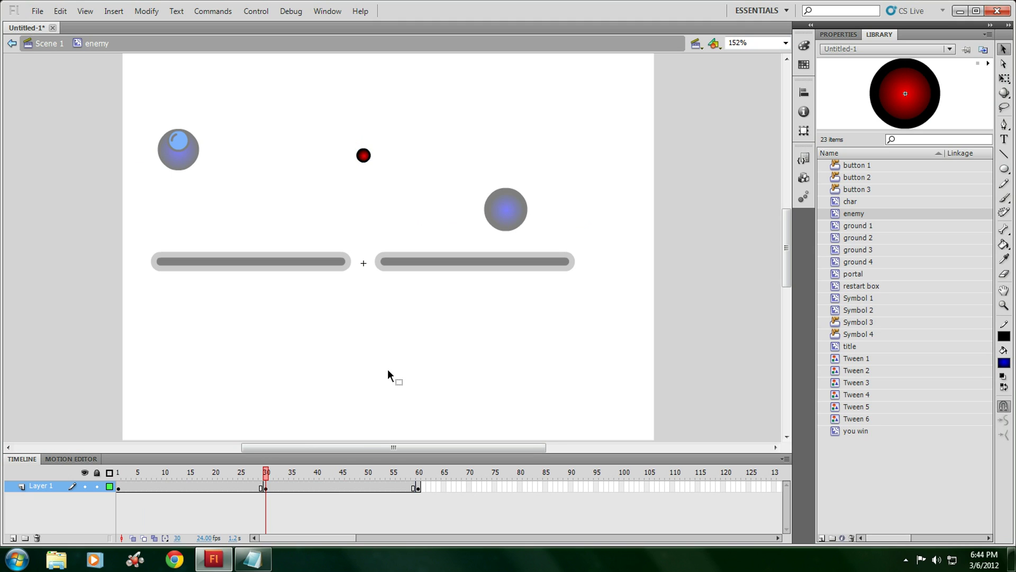
# - Create classic tweens between frames 1–30 and 30–60, preview the enemy's motion, and return to Scene 1
pyautogui.rightClick(191, 492)
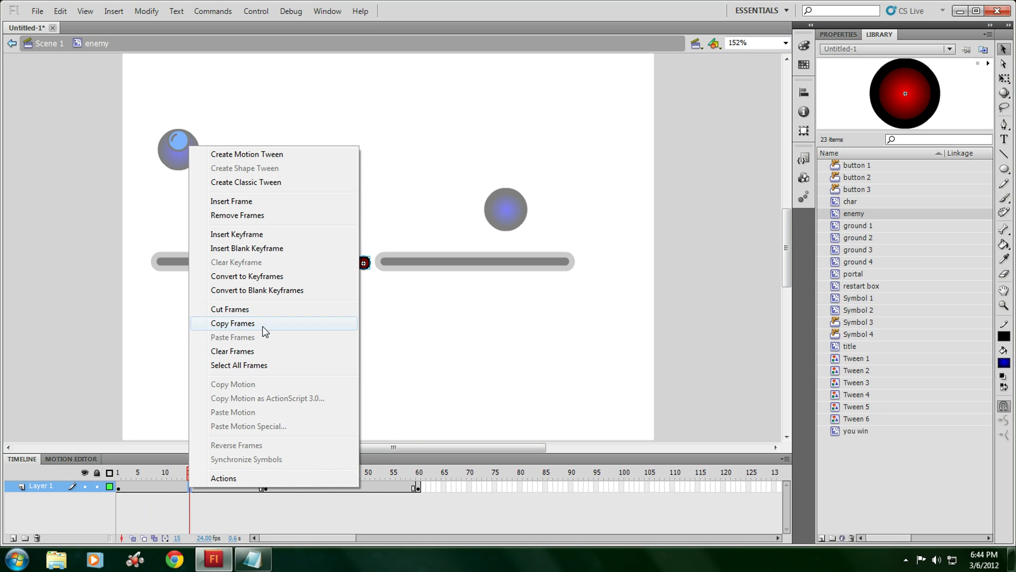
pyautogui.click(247, 182)
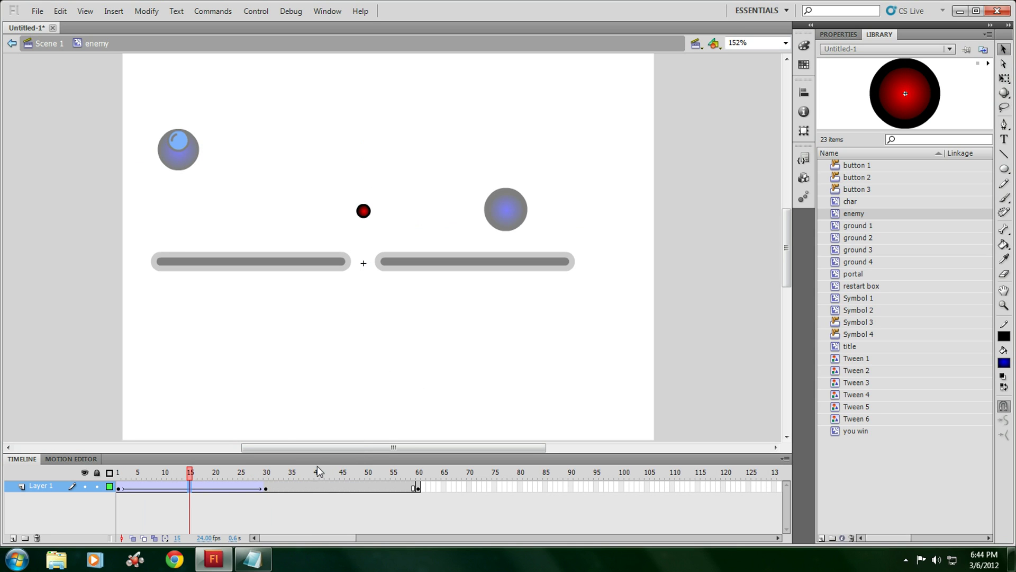
pyautogui.rightClick(341, 493)
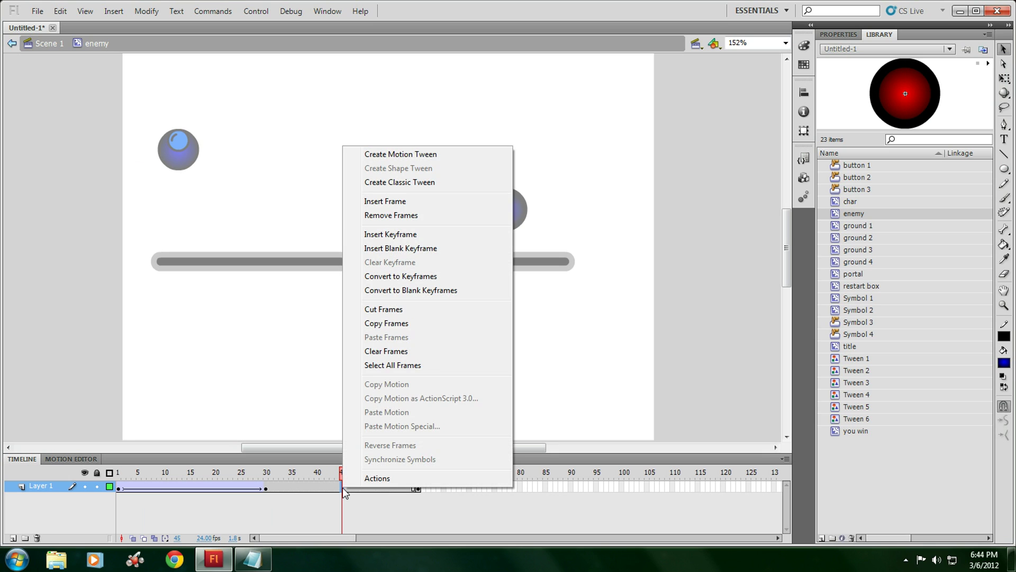
pyautogui.click(402, 182)
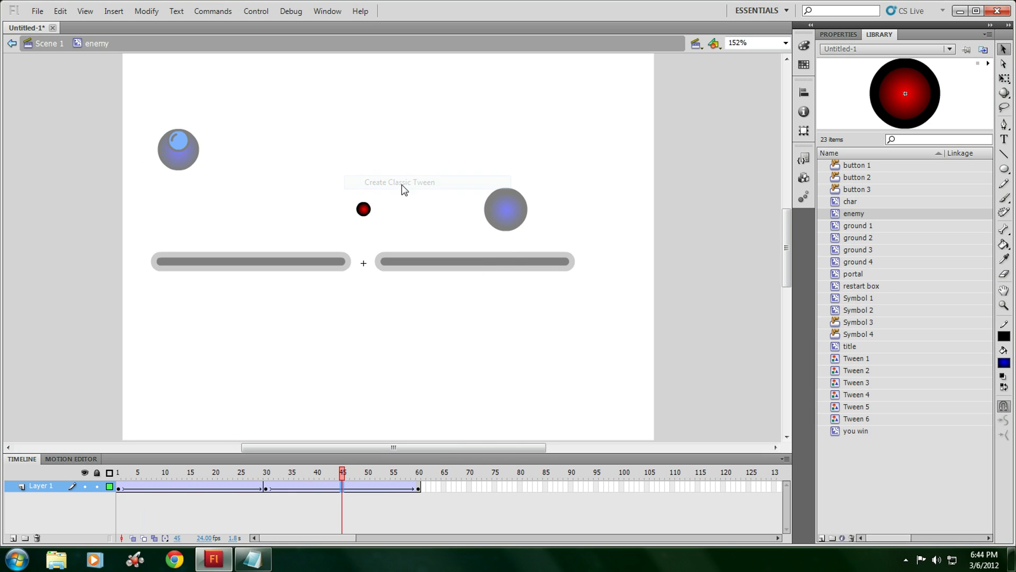
pyautogui.press('Return')
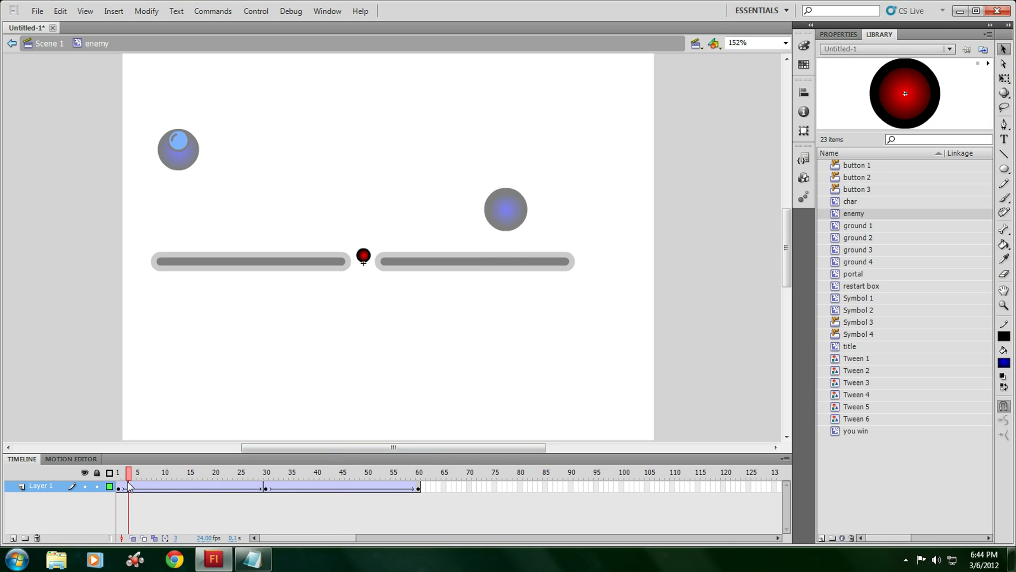
pyautogui.doubleClick(302, 333)
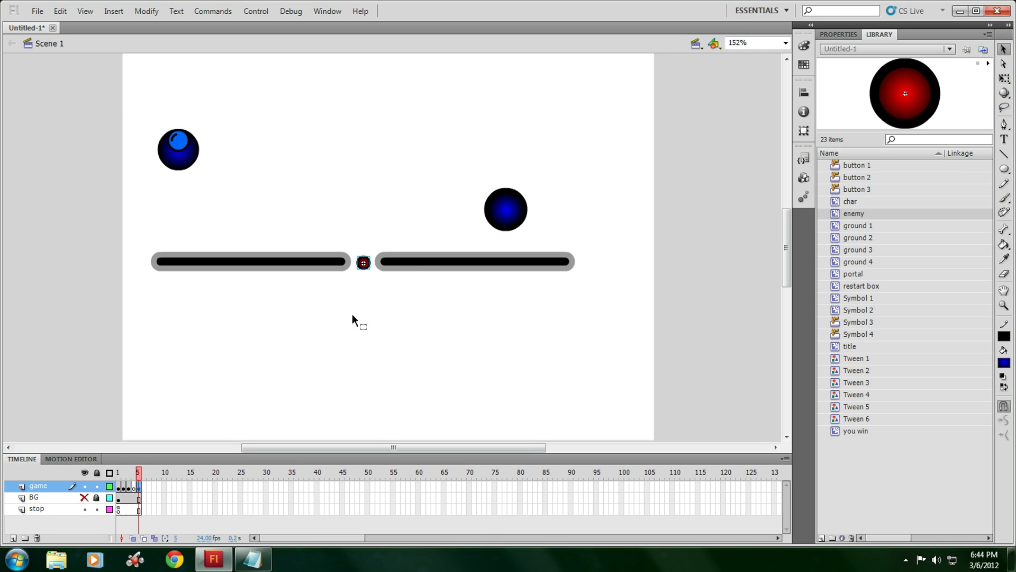
# - Copy the whole hit-test script from the restart box below the stage on frame 5
pyautogui.scroll(-3, 370, 267)
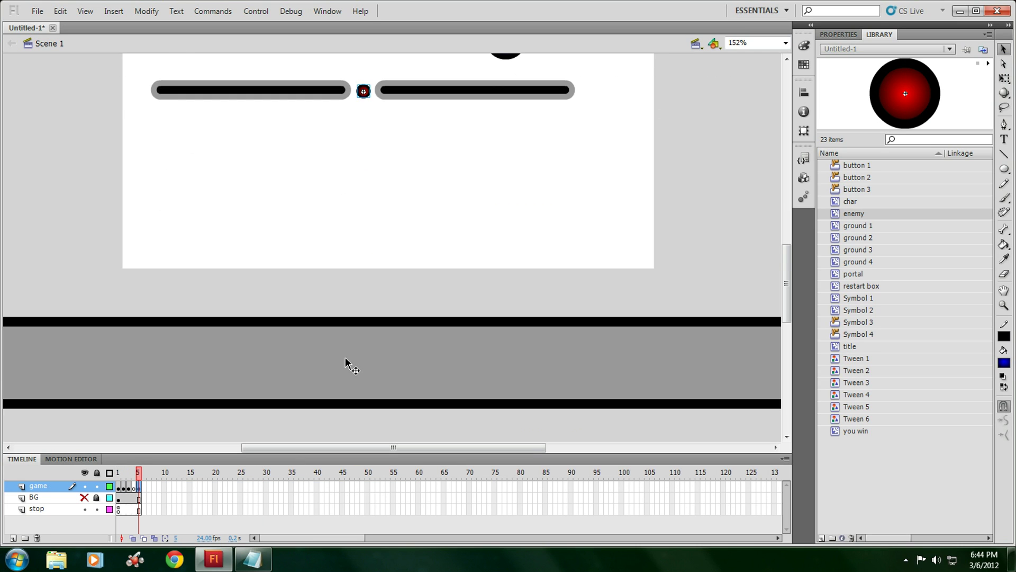
pyautogui.click(346, 359)
pyautogui.rightClick(346, 360)
pyautogui.click(406, 445)
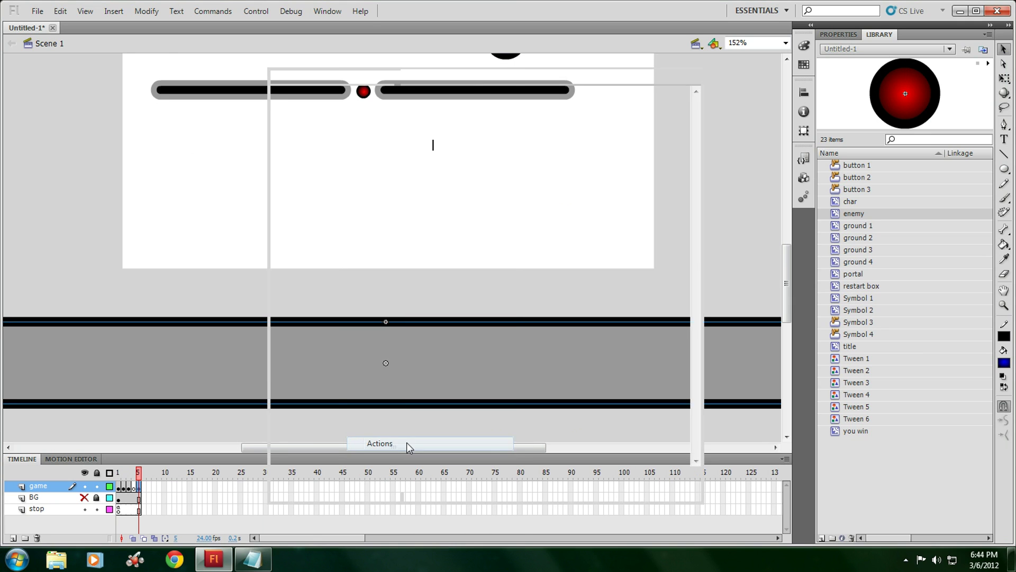
pyautogui.hotkey('ctrl', 'a')
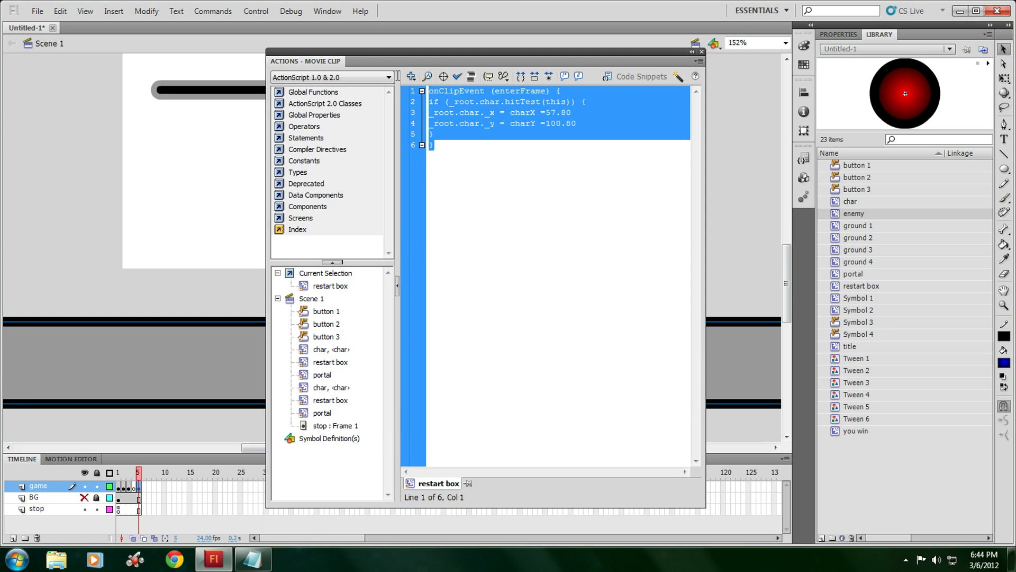
pyautogui.rightClick(471, 100)
pyautogui.click(516, 175)
pyautogui.click(702, 52)
# - Paste the copied restart script into the actions of the enemy ball in the gap
pyautogui.scroll(3, 379, 223)
pyautogui.click(363, 206)
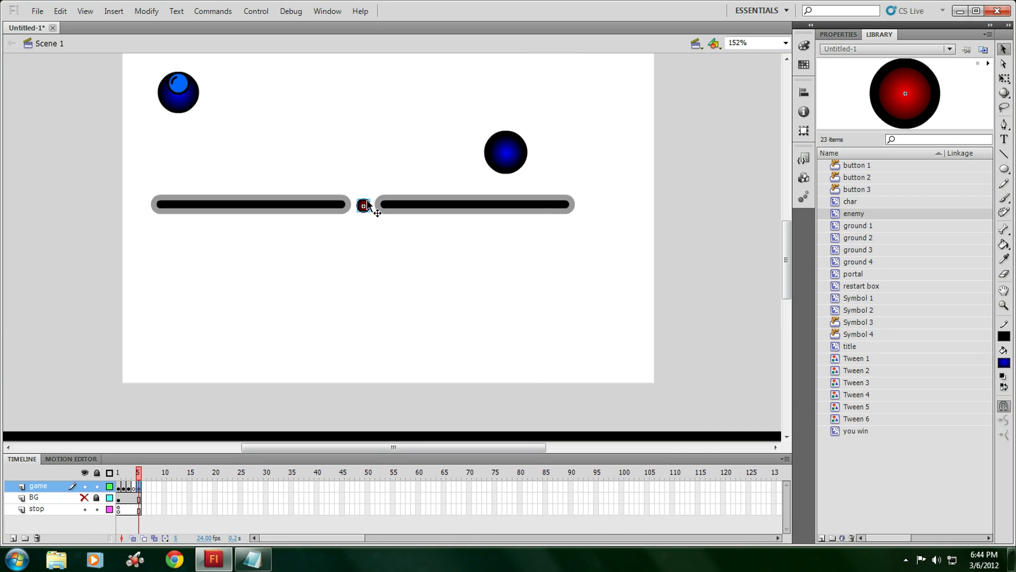
pyautogui.rightClick(366, 207)
pyautogui.click(402, 444)
pyautogui.rightClick(463, 186)
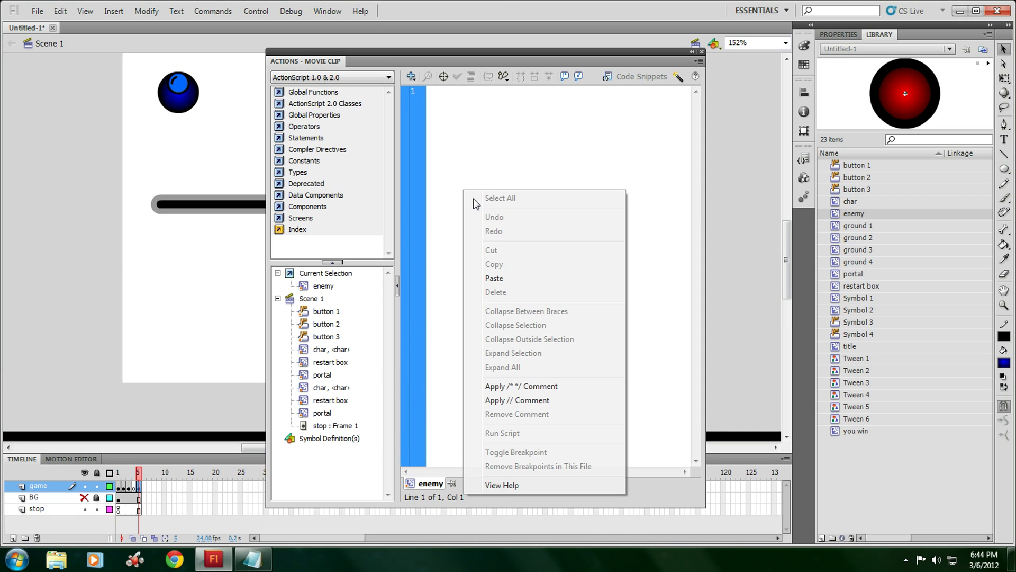
pyautogui.click(507, 276)
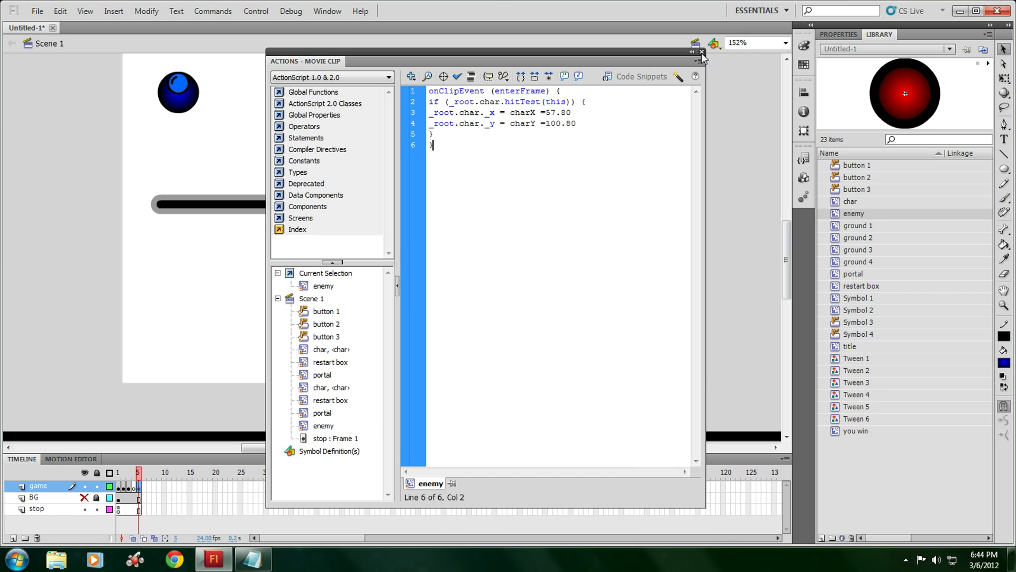
pyautogui.click(702, 52)
# - Test the movie, play through the first level into the second against the moving enemy, and close the preview
pyautogui.click(257, 12)
pyautogui.moveTo(313, 106)
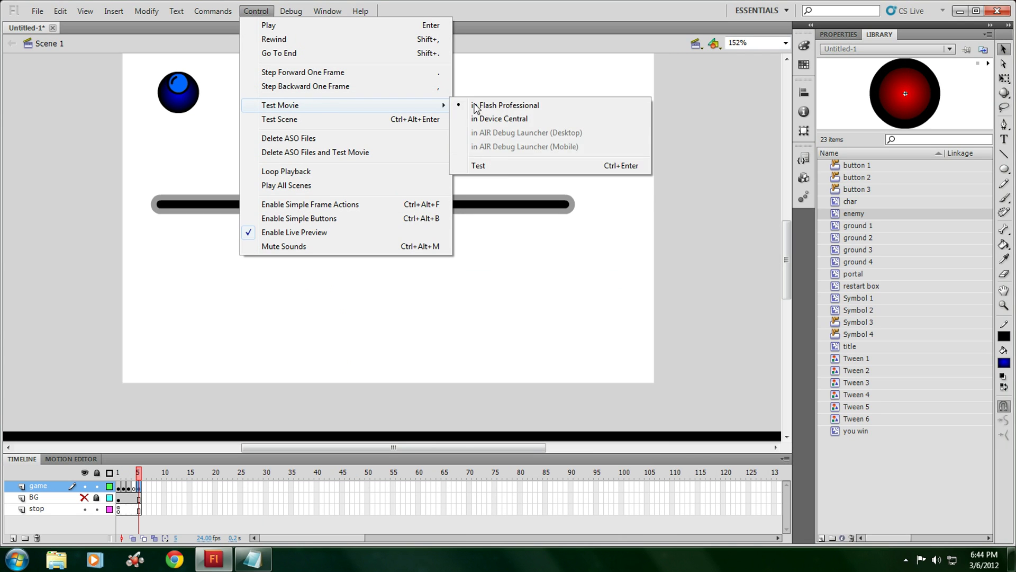
pyautogui.click(479, 163)
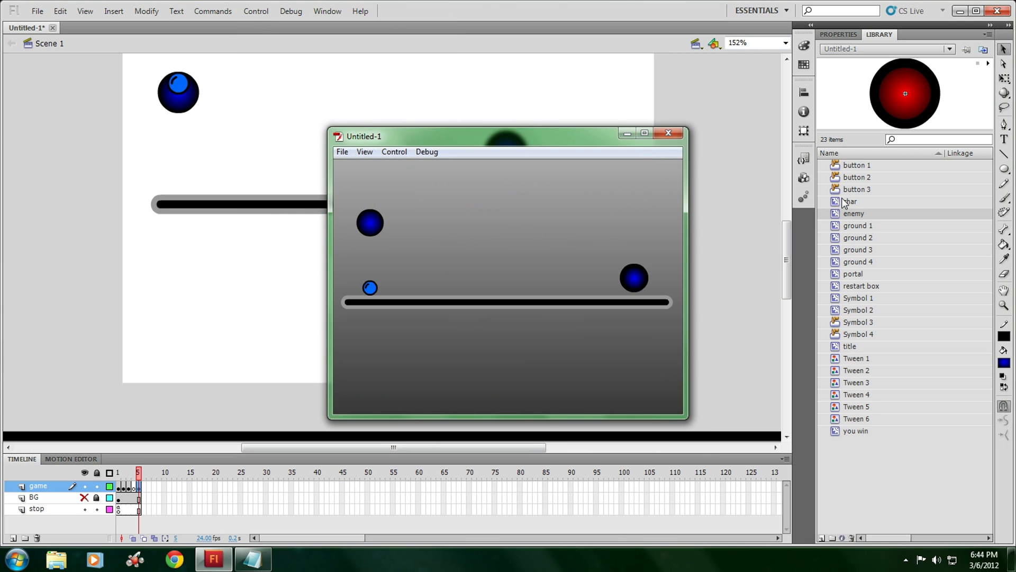
pyautogui.press('Right')
pyautogui.press('Up')
pyautogui.press('Right')
pyautogui.press('Up')
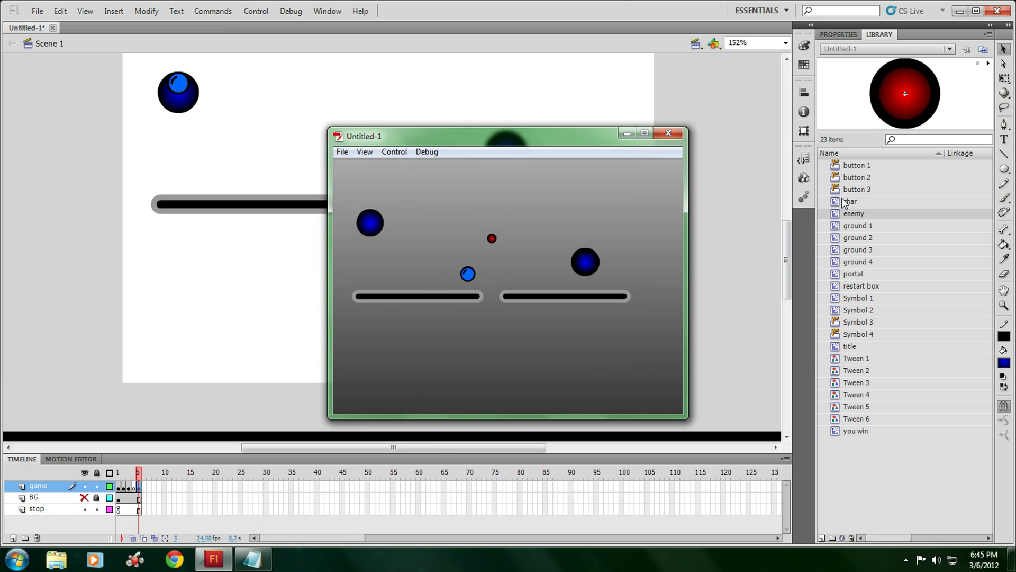
pyautogui.press('Right')
pyautogui.click(675, 136)
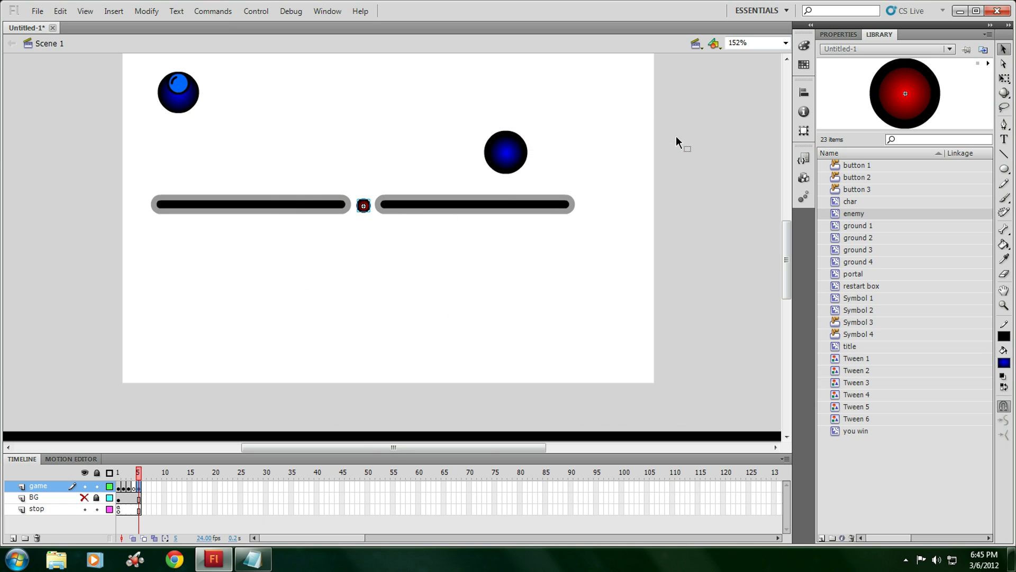
# - Insert keyframes at frames 6 and 7 of the game layer and clear all content from frame 6
pyautogui.press('F6')
pyautogui.press('F6')
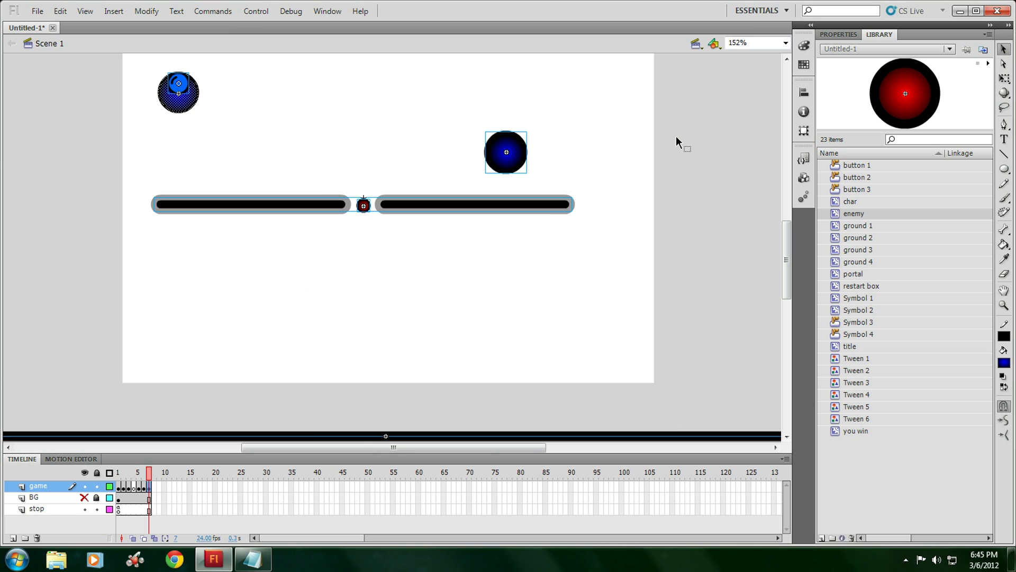
pyautogui.click(143, 487)
pyautogui.press('Delete')
# - On frame 7, delete the two-platform ground and the enemy from the stage
pyautogui.click(149, 487)
pyautogui.click(291, 199)
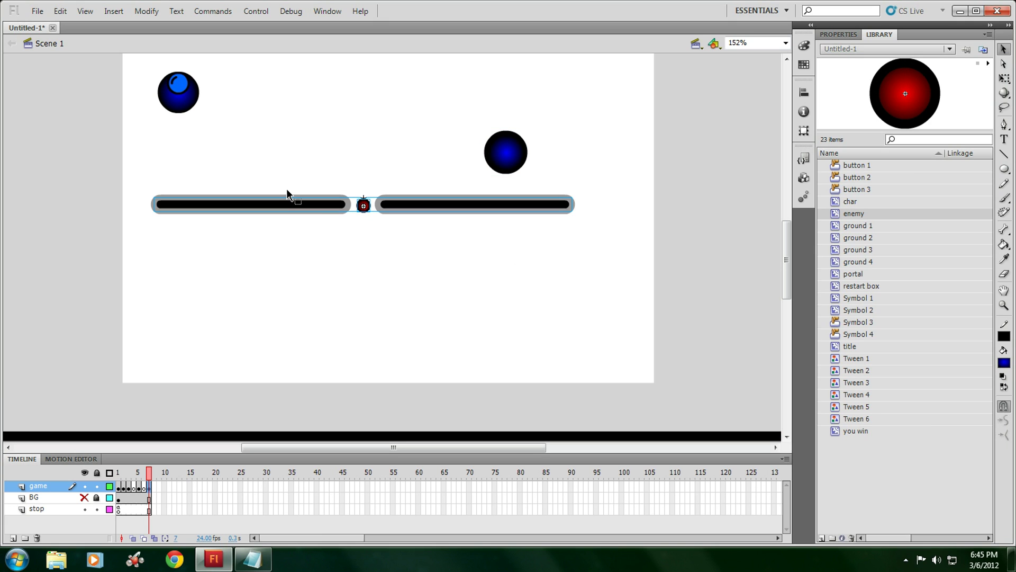
pyautogui.press('Delete')
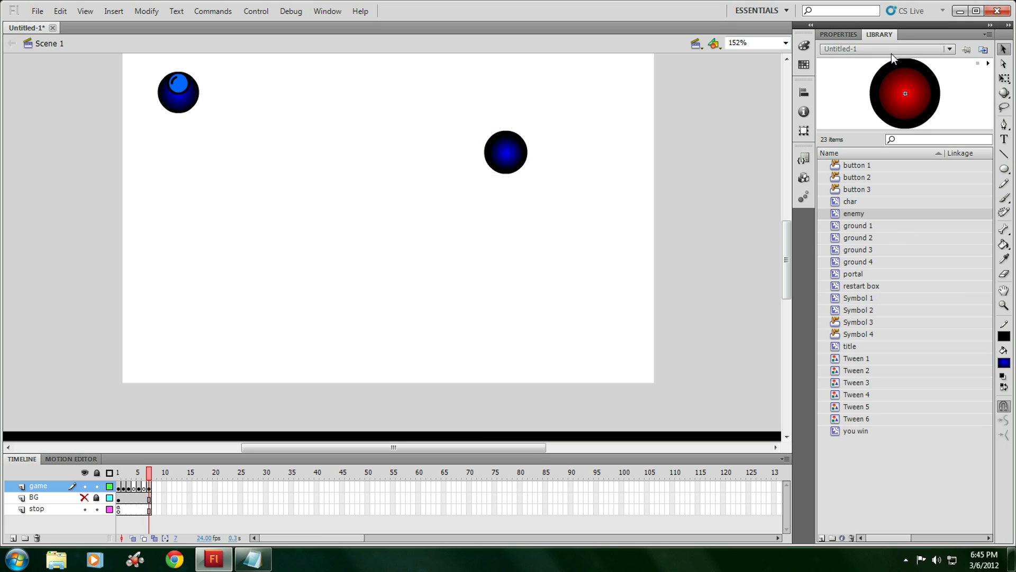
# - Place the ground 3 symbol from the library on frame 7 at about X 179, Y 66
pyautogui.click(838, 34)
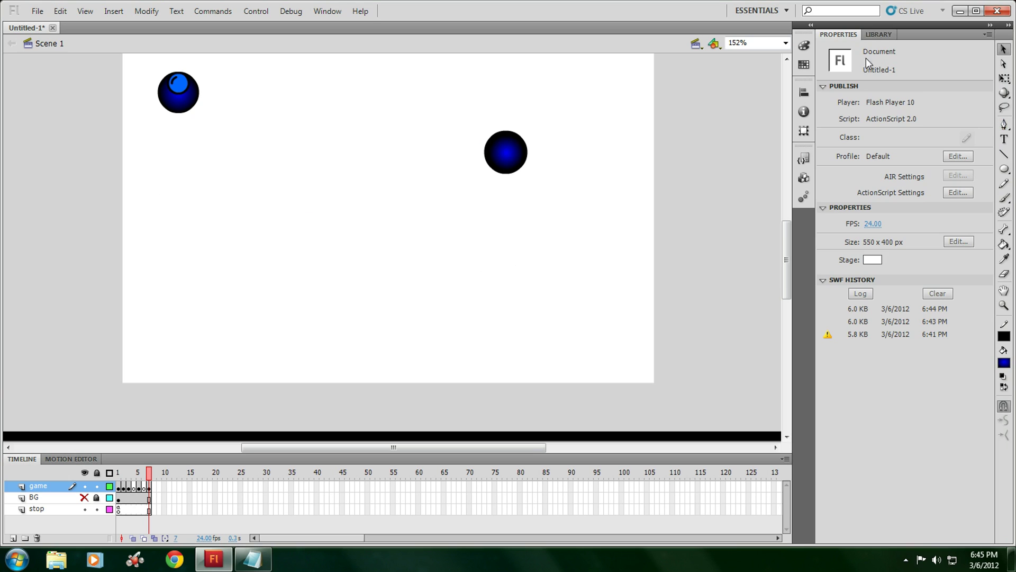
pyautogui.click(877, 34)
pyautogui.click(873, 245)
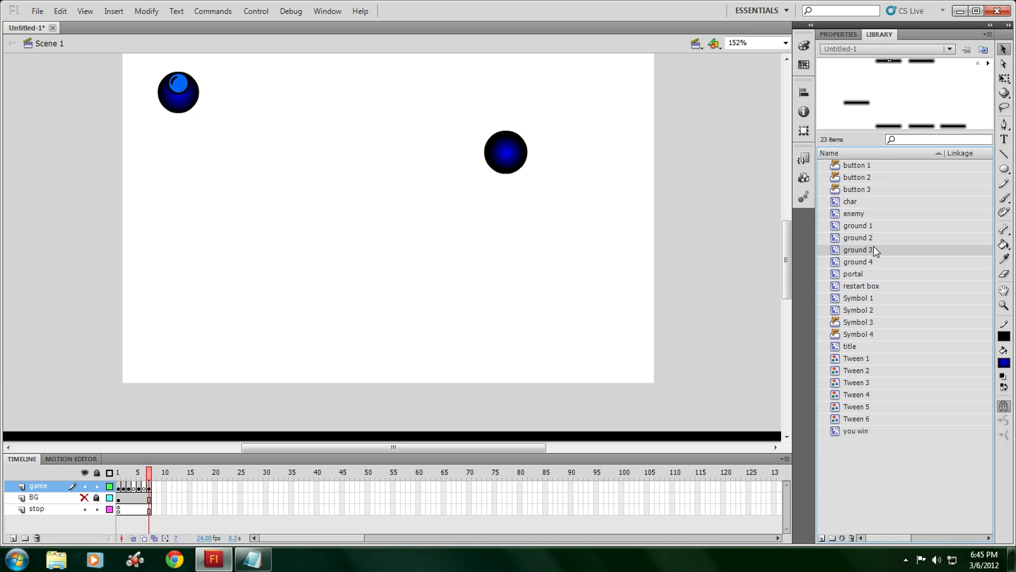
pyautogui.moveTo(888, 123); pyautogui.dragTo(365, 221)
pyautogui.moveTo(285, 323); pyautogui.dragTo(291, 300)
# - Inside ground 3, delete Layer 2, remove frames 2 to 120 of Layer 1, and return to Scene 1
pyautogui.doubleClick(418, 306)
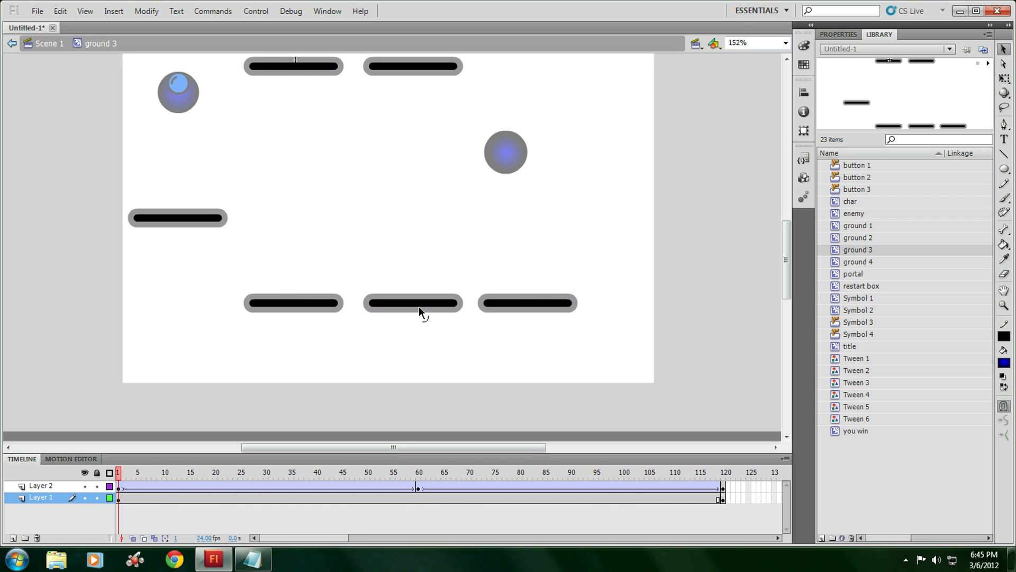
pyautogui.click(50, 485)
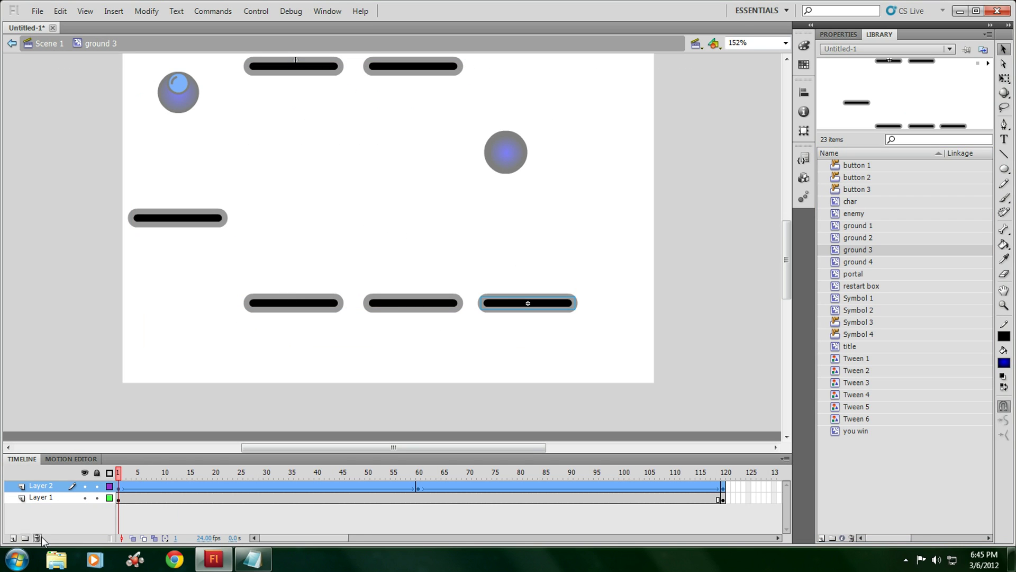
pyautogui.click(36, 538)
pyautogui.moveTo(731, 488); pyautogui.dragTo(116, 504)
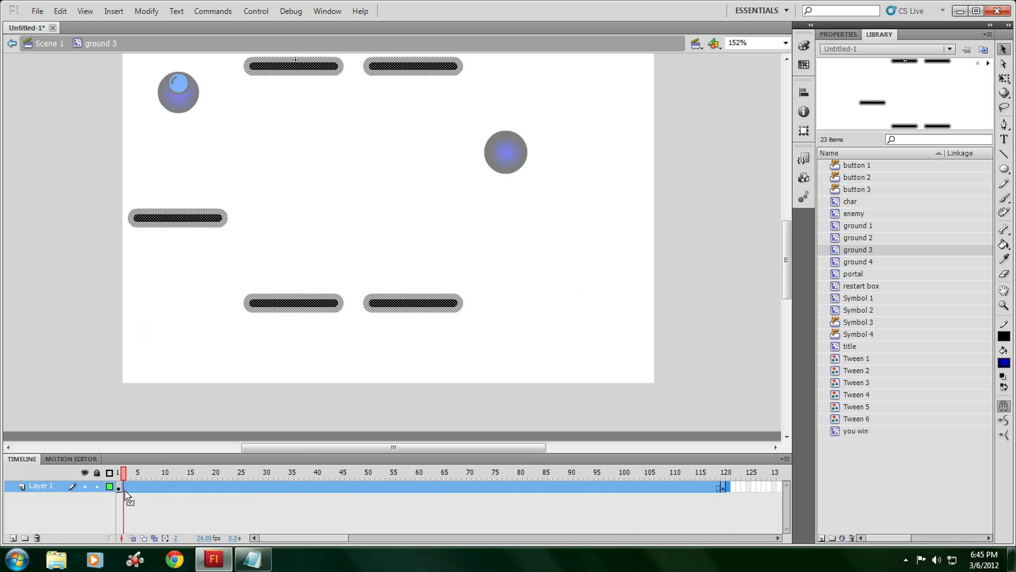
pyautogui.rightClick(125, 497)
pyautogui.click(197, 213)
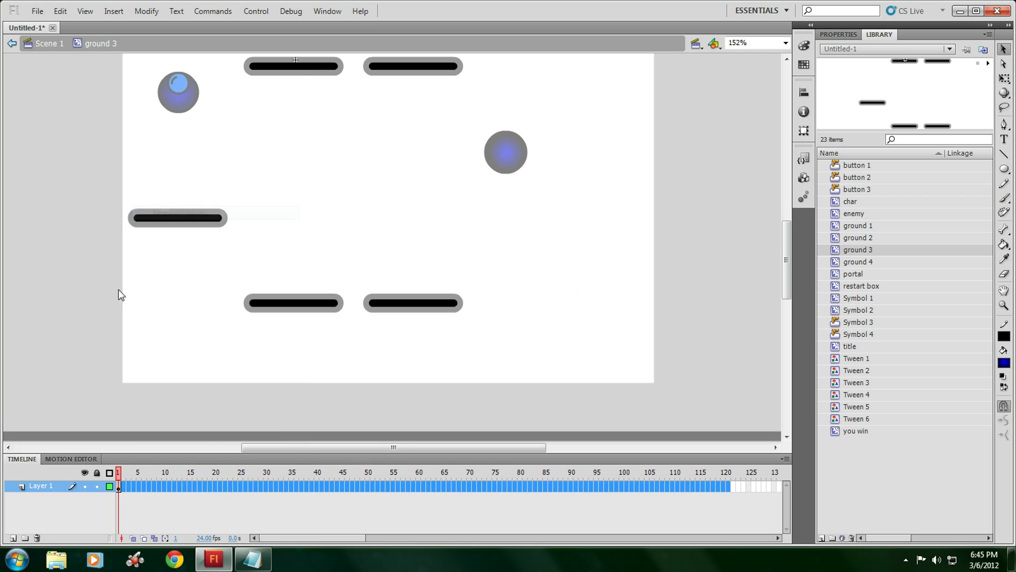
pyautogui.click(128, 472)
pyautogui.doubleClick(349, 363)
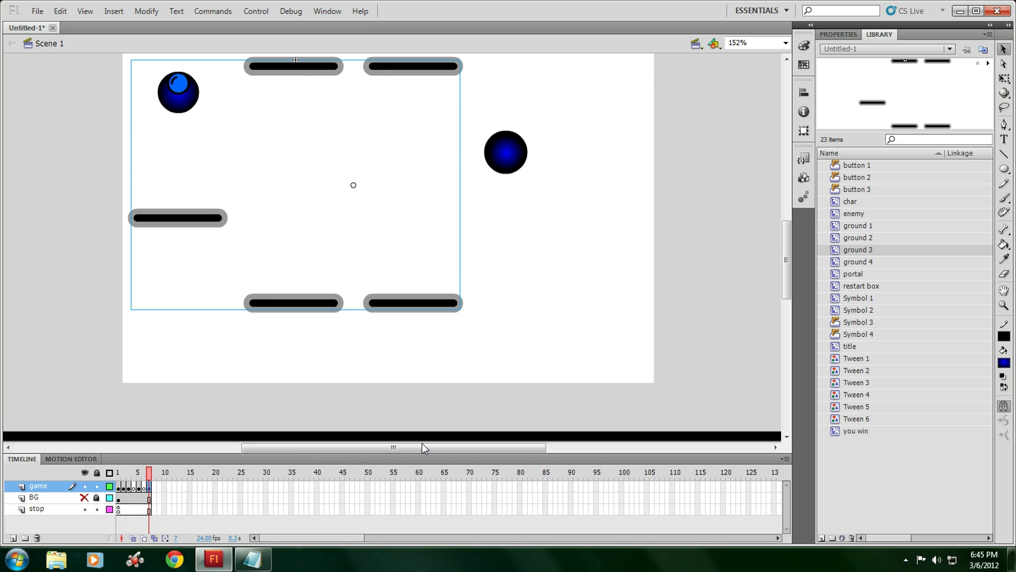
# - Give the ground 3 instance on frame 7 the instance name ground
pyautogui.click(838, 35)
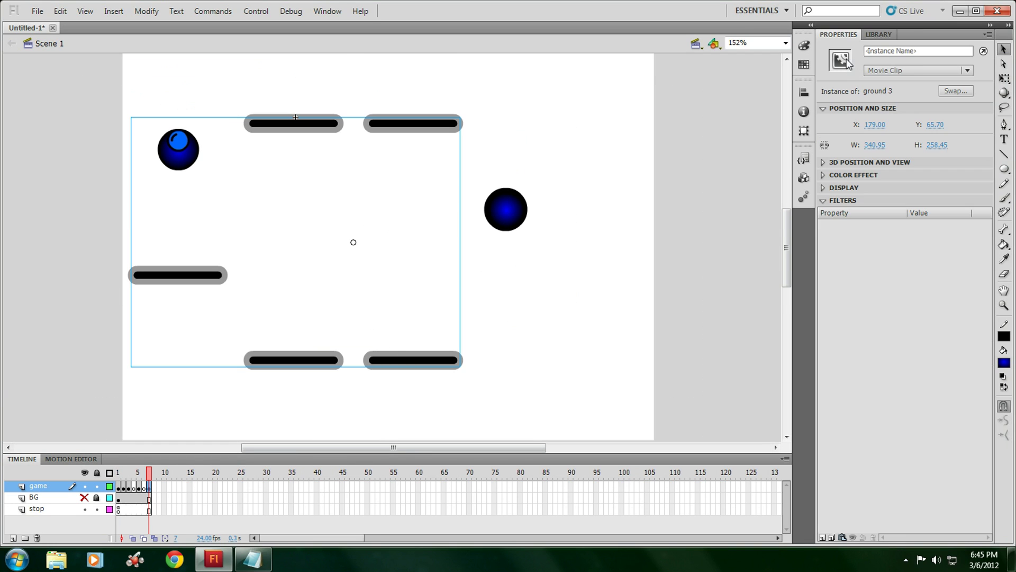
pyautogui.click(878, 50)
pyautogui.write('gro')
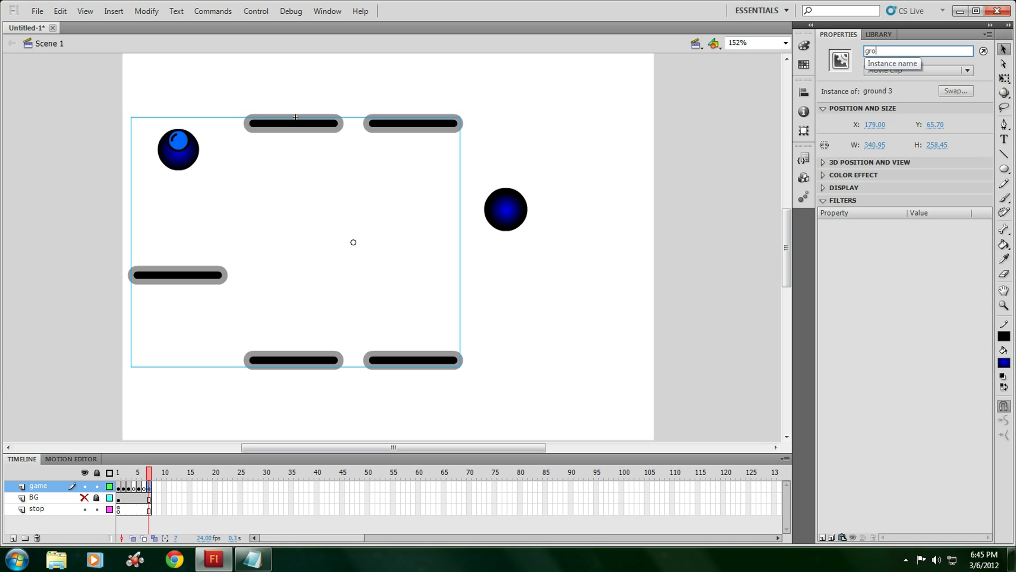
pyautogui.write('und')
pyautogui.click(630, 354)
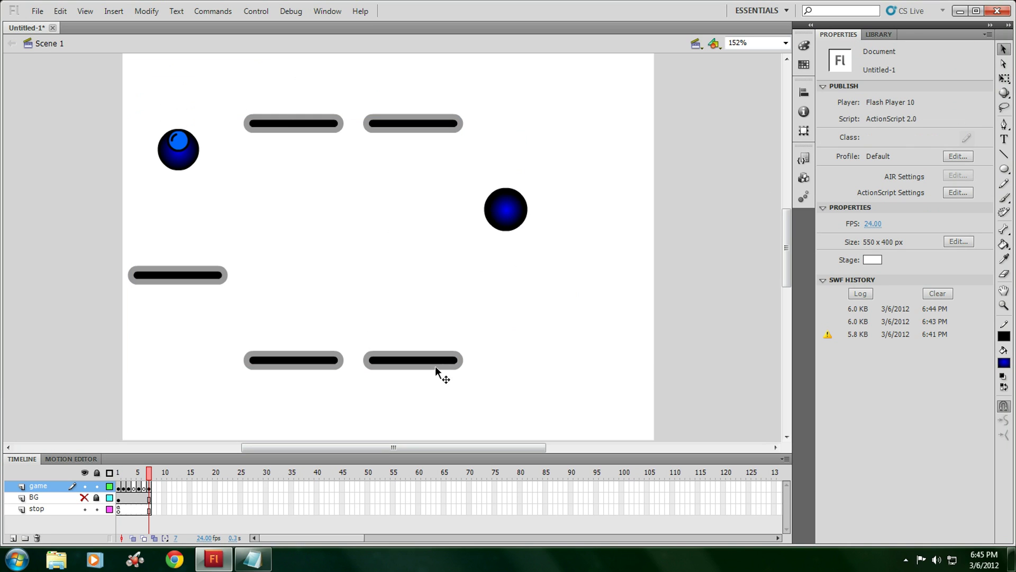
# - Move the portal above the character to about X 90, Y 44, and make its script go to frame 9
pyautogui.moveTo(515, 213); pyautogui.dragTo(219, 98)
pyautogui.click(363, 207)
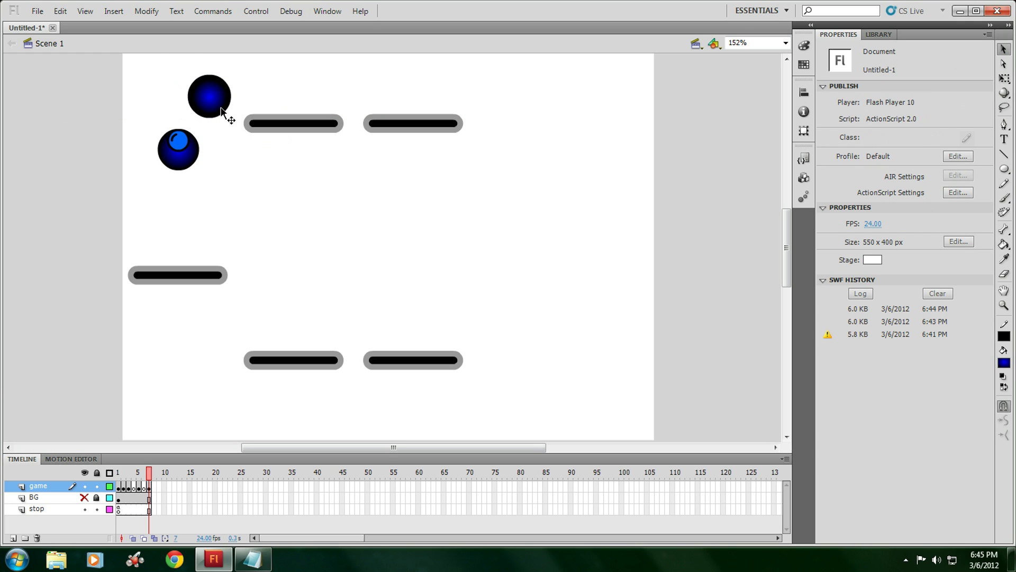
pyautogui.scroll(3, 291, 220)
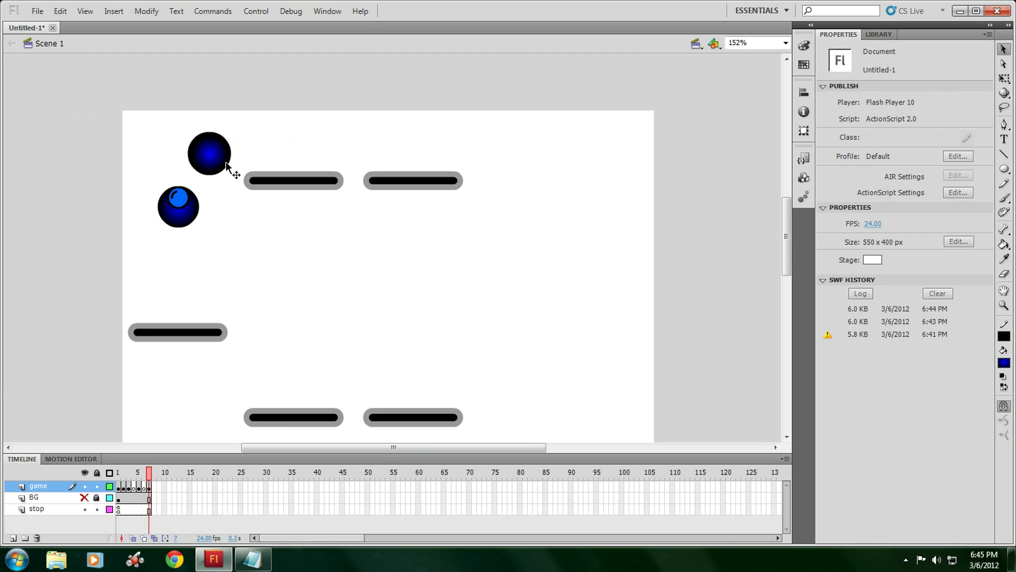
pyautogui.rightClick(215, 158)
pyautogui.click(286, 444)
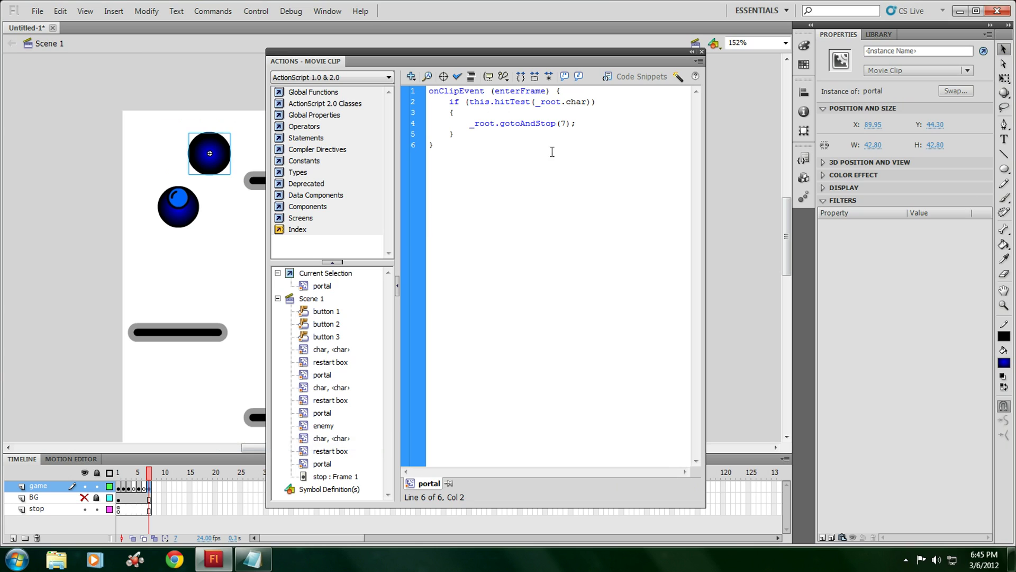
pyautogui.click(566, 124)
pyautogui.write('9')
pyautogui.click(702, 51)
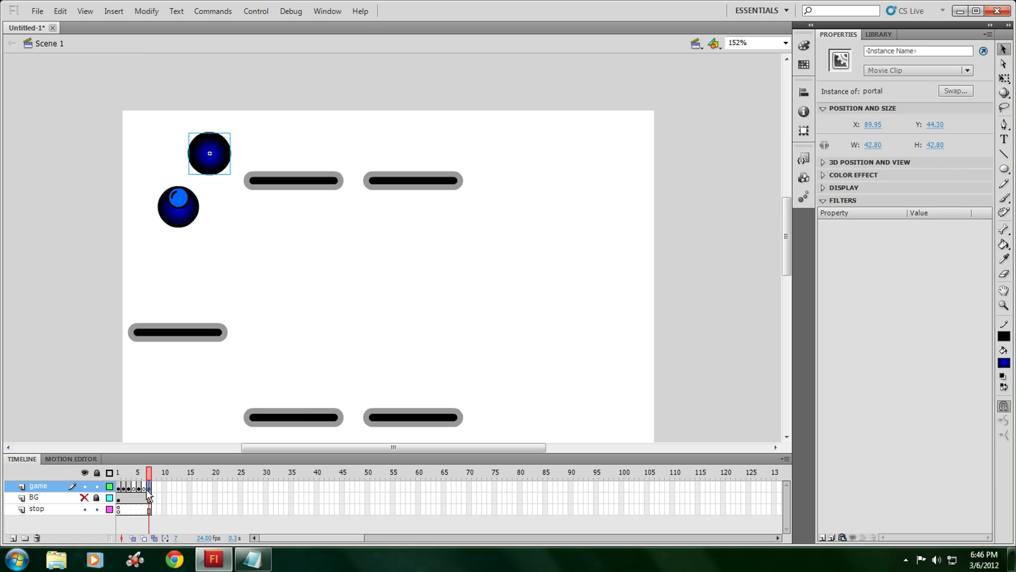
# - Inside ground 3, add a new layer above Layer 1 and insert a keyframe at frame 120 of Layer 1
pyautogui.scroll(-2, 299, 312)
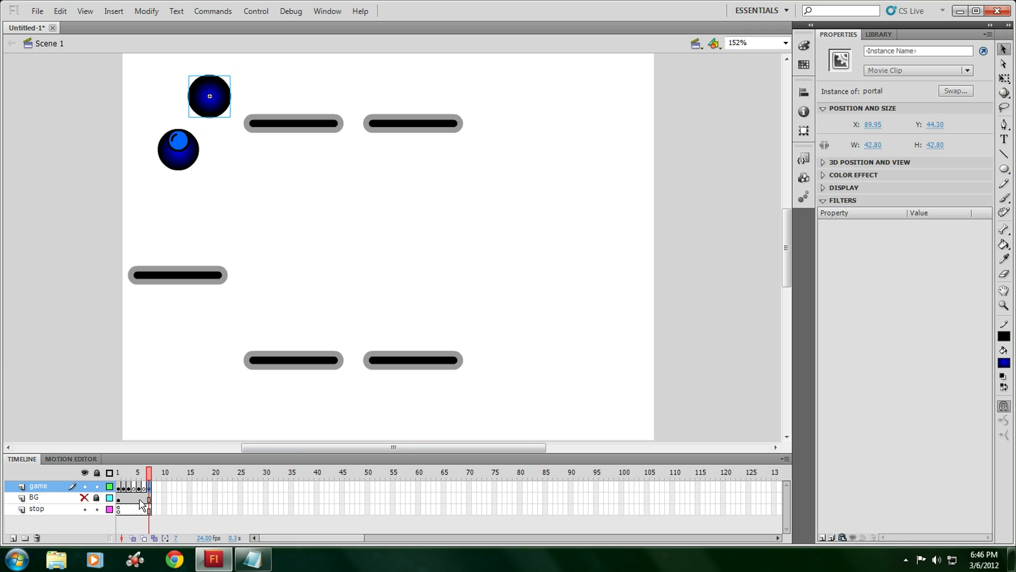
pyautogui.click(307, 361)
pyautogui.doubleClick(307, 361)
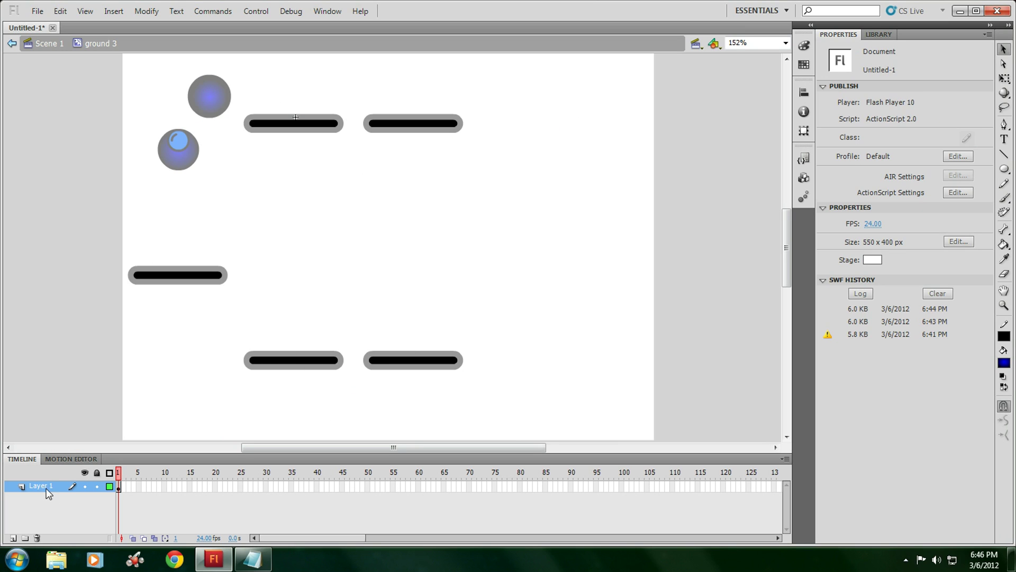
pyautogui.click(12, 538)
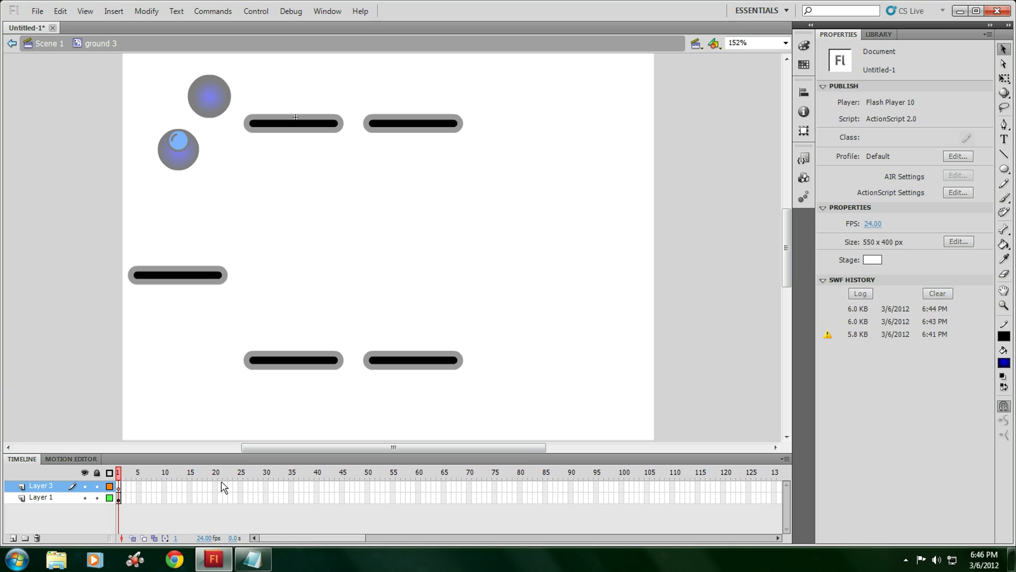
pyautogui.click(119, 498)
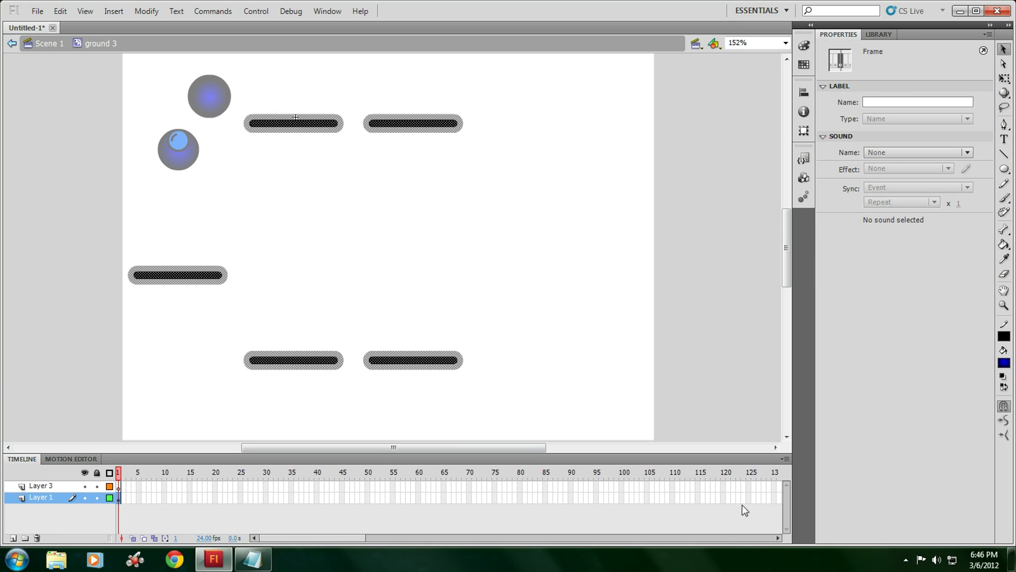
pyautogui.rightClick(726, 499)
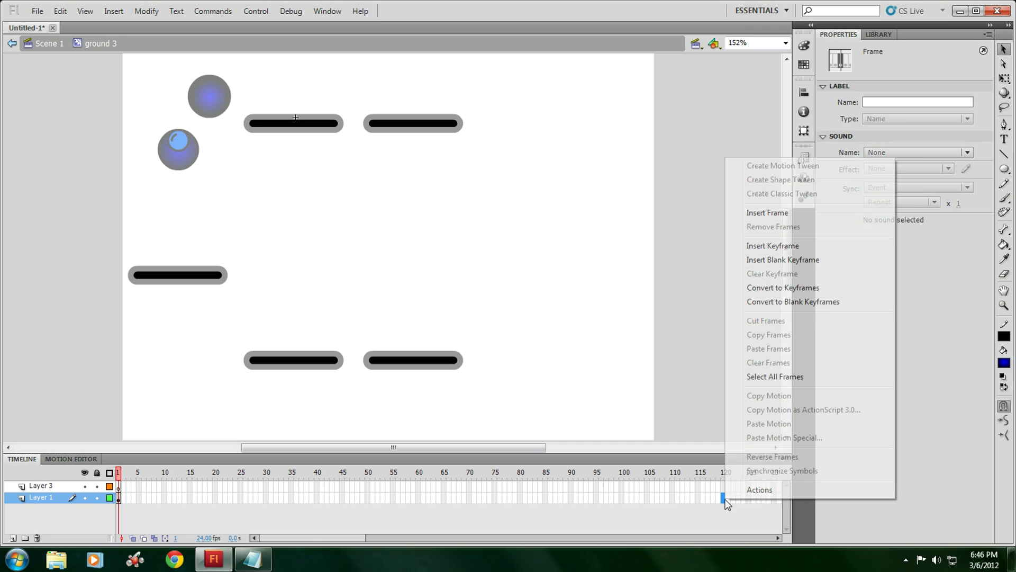
pyautogui.click(772, 246)
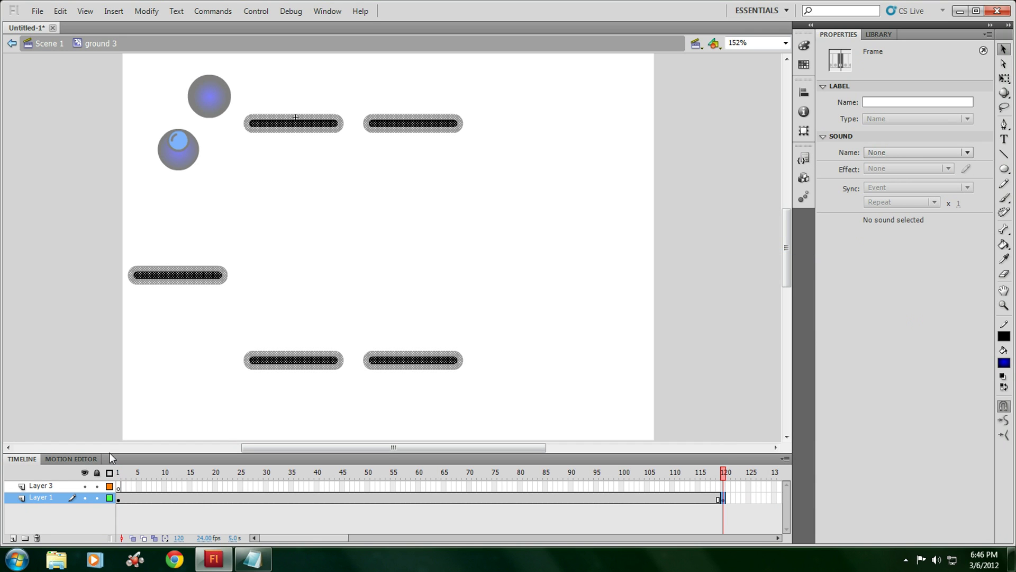
# - Put a copy of the lower-right platform on Layer 3 at frame 1, at X 189.65, Y 244.90, and rename the layer Layer 2
pyautogui.click(120, 487)
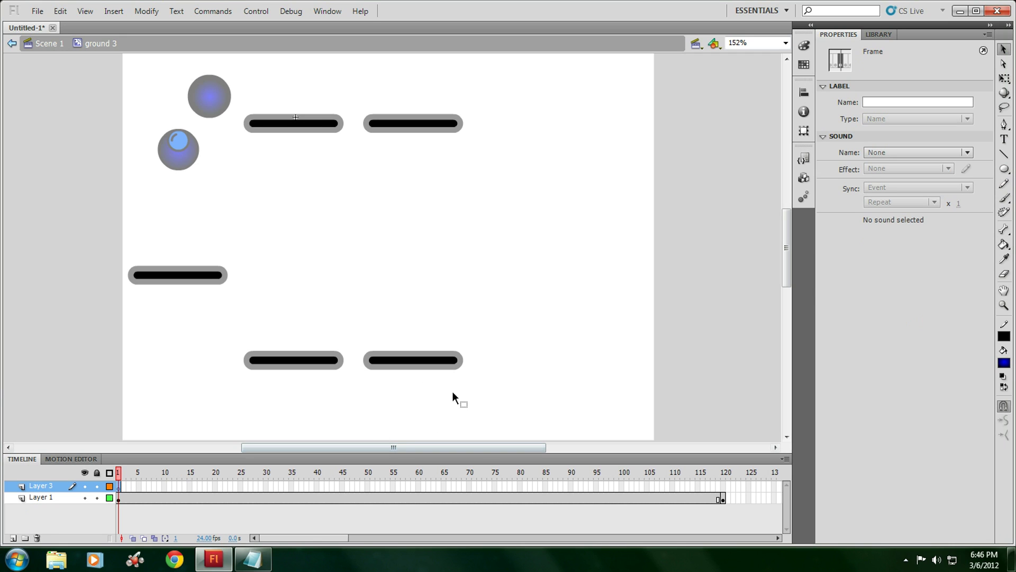
pyautogui.moveTo(359, 333); pyautogui.dragTo(541, 359)
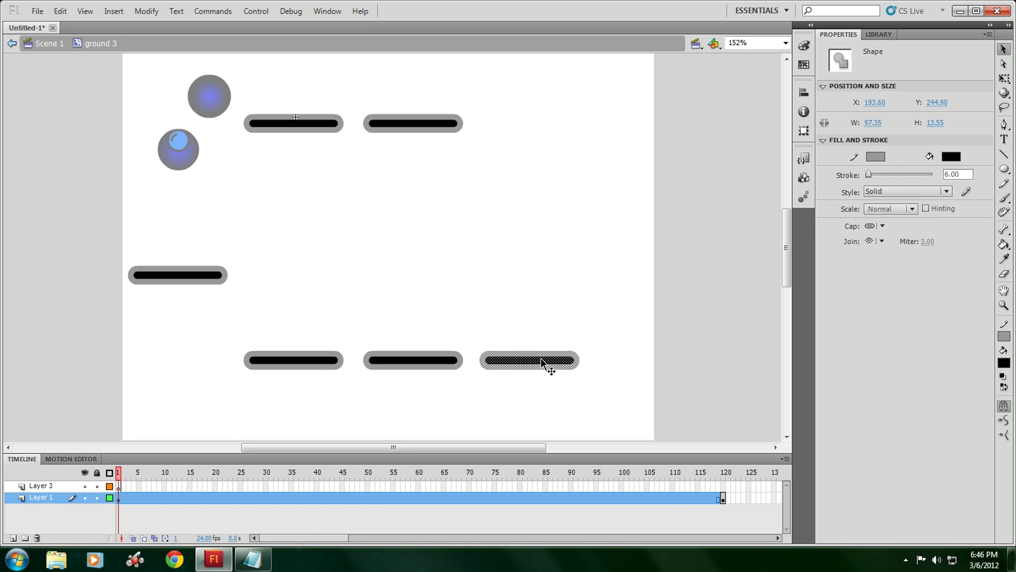
pyautogui.click(536, 388)
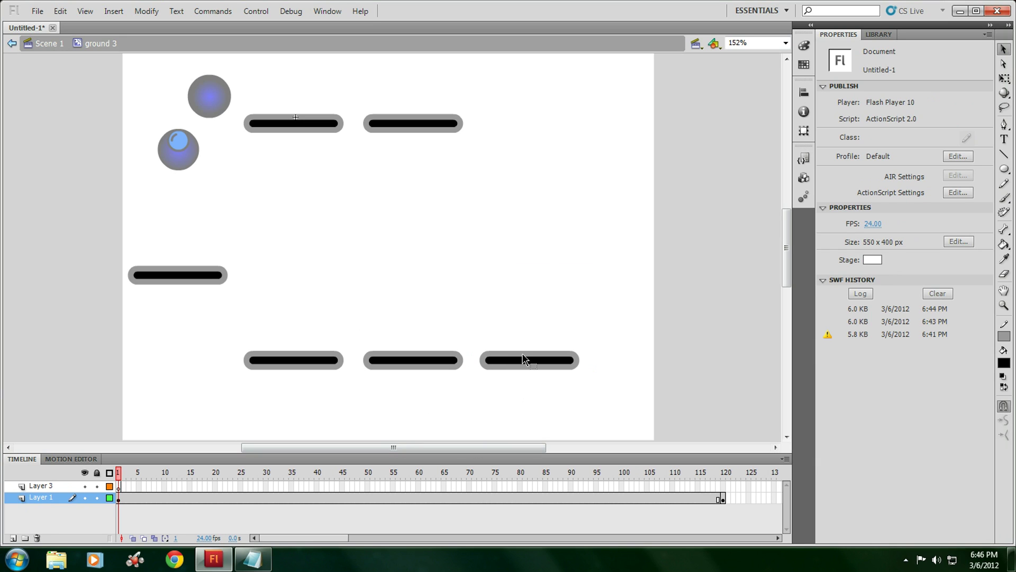
pyautogui.moveTo(593, 392); pyautogui.dragTo(477, 337)
pyautogui.press('Delete')
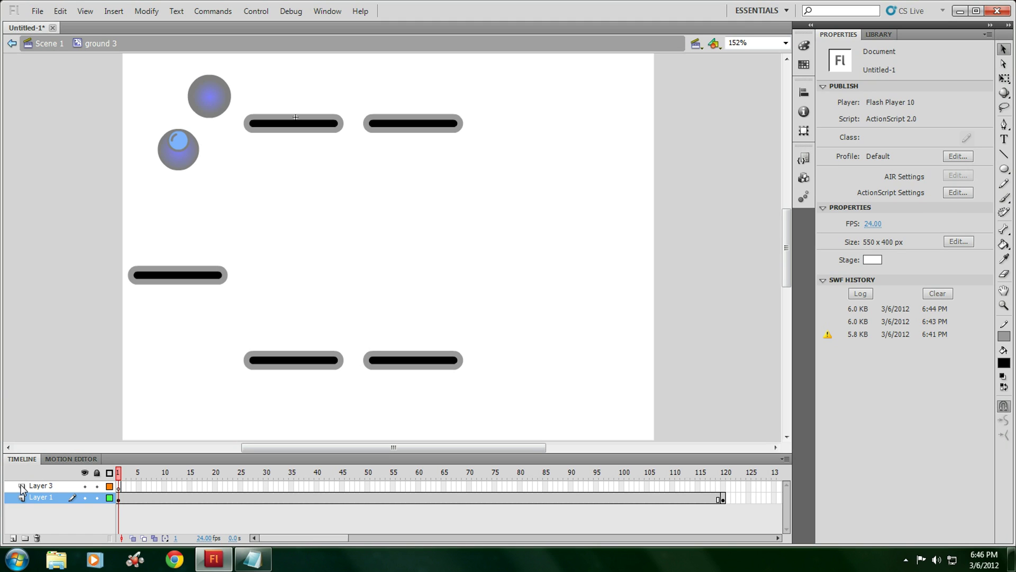
pyautogui.click(43, 487)
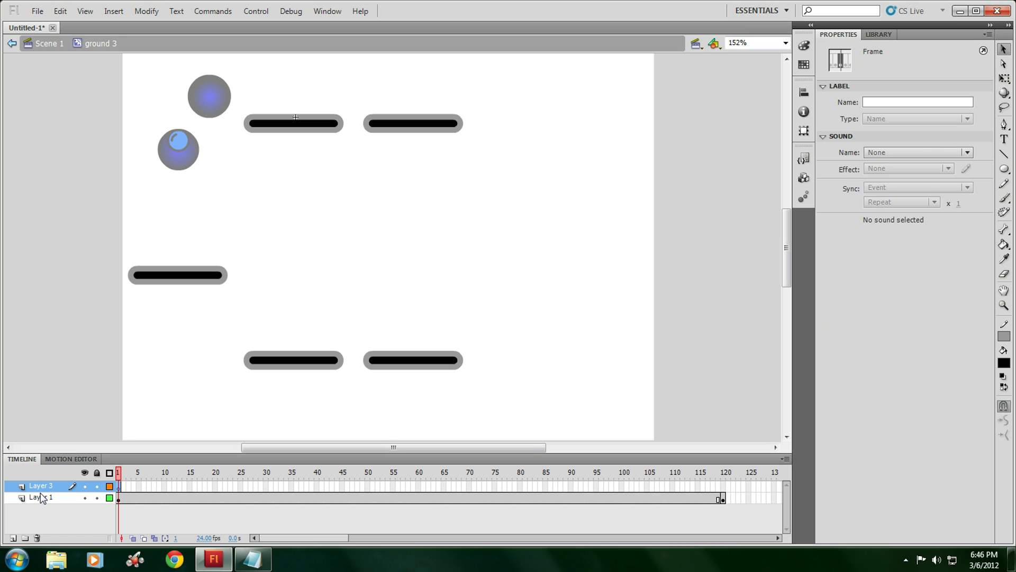
pyautogui.hotkey('ctrl', 'v')
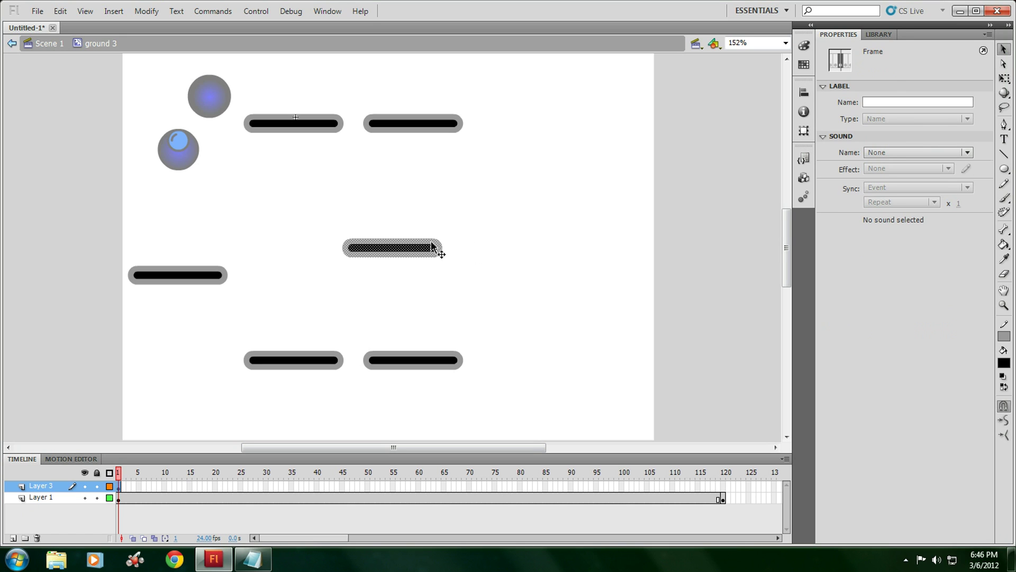
pyautogui.moveTo(438, 245); pyautogui.dragTo(562, 363)
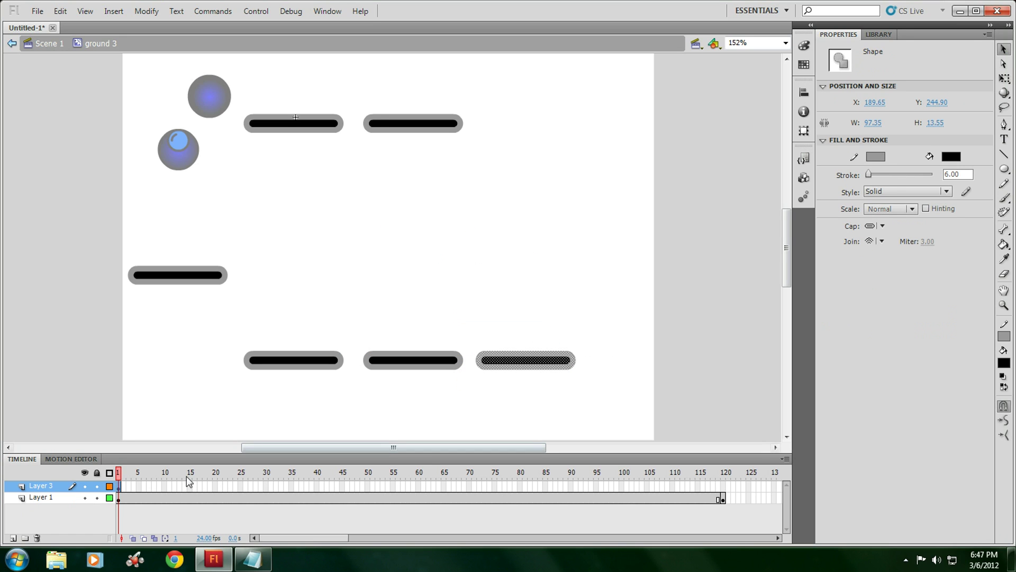
pyautogui.doubleClick(51, 487)
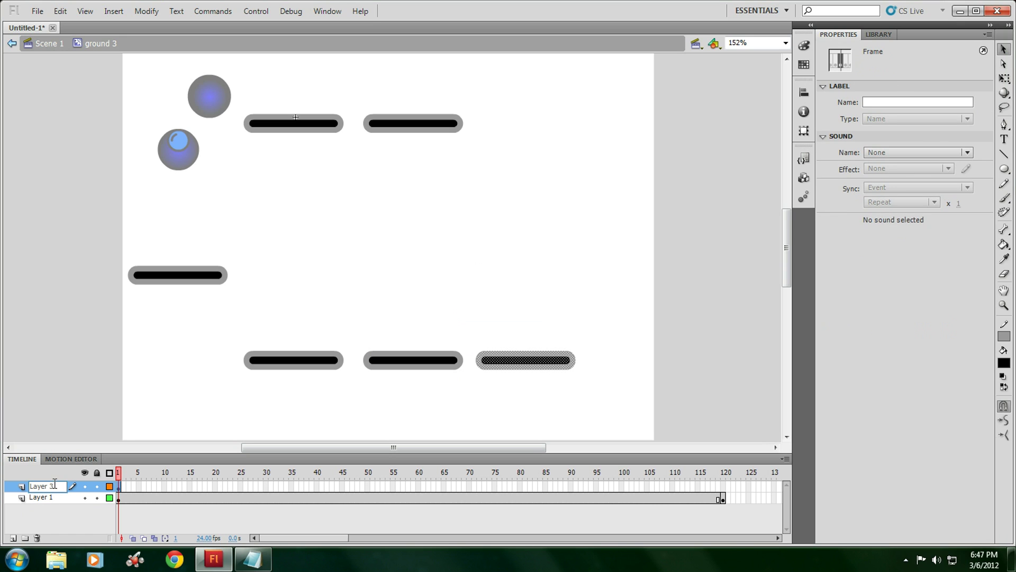
pyautogui.click(50, 383)
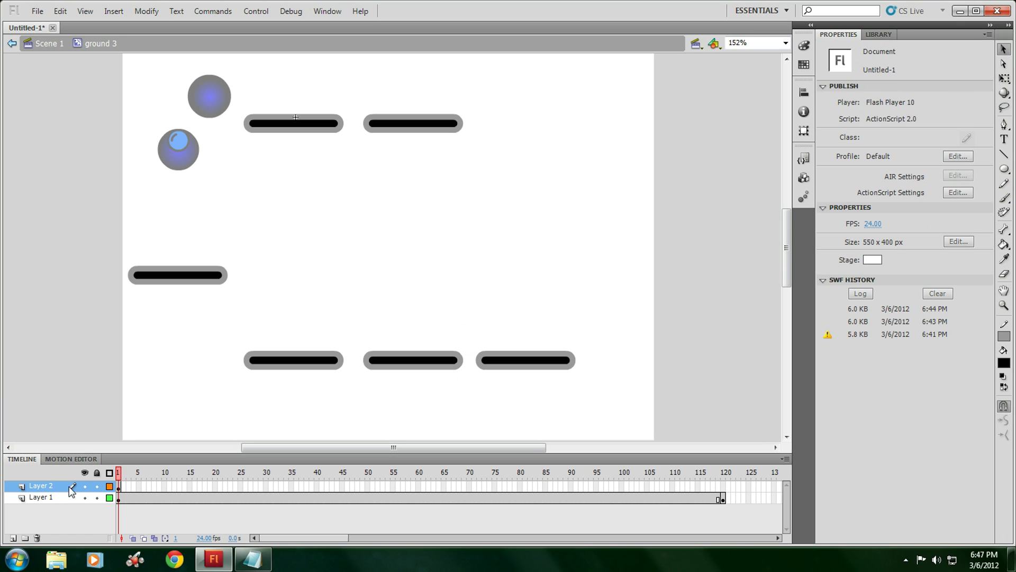
# - Insert keyframes at frames 60 and 120 of Layer 2, and raise its platform to Y 0.35 at frame 60
pyautogui.click(545, 364)
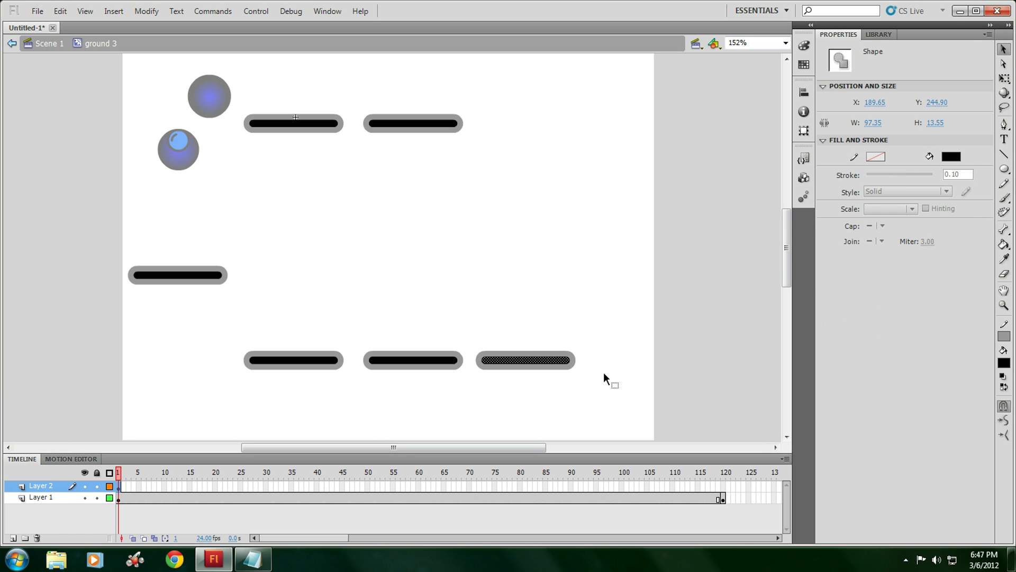
pyautogui.moveTo(604, 373); pyautogui.dragTo(466, 340)
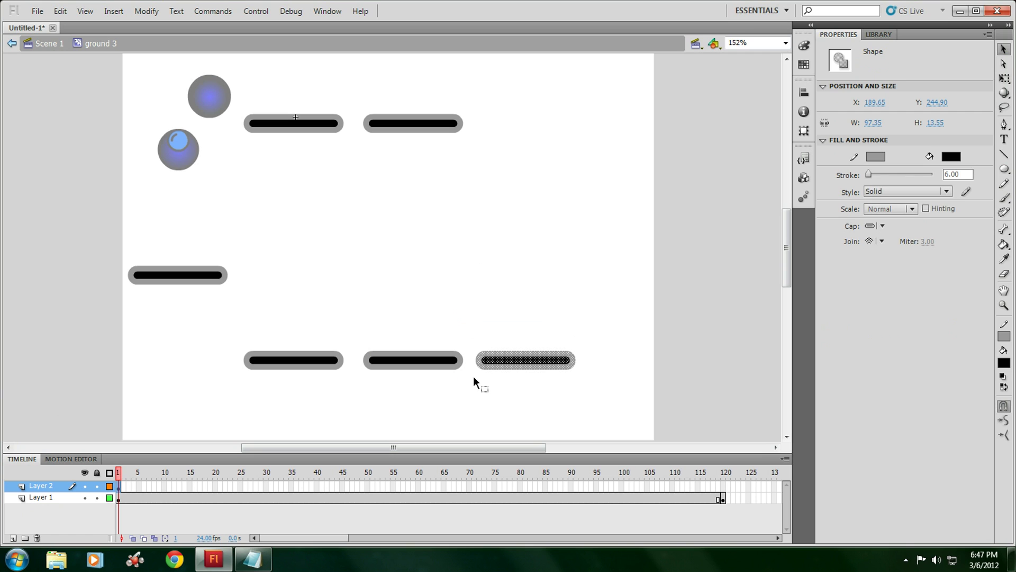
pyautogui.rightClick(418, 487)
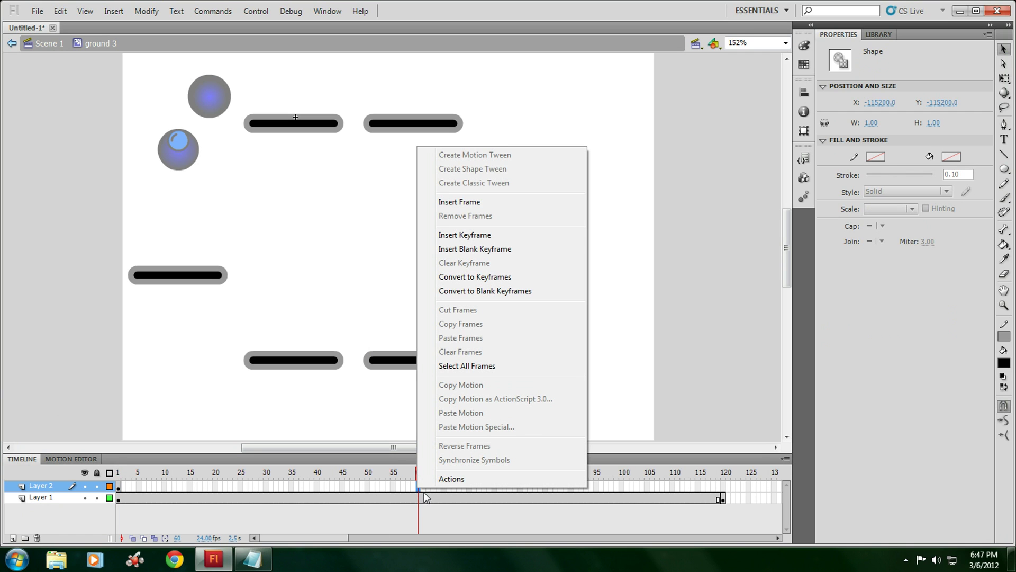
pyautogui.click(484, 236)
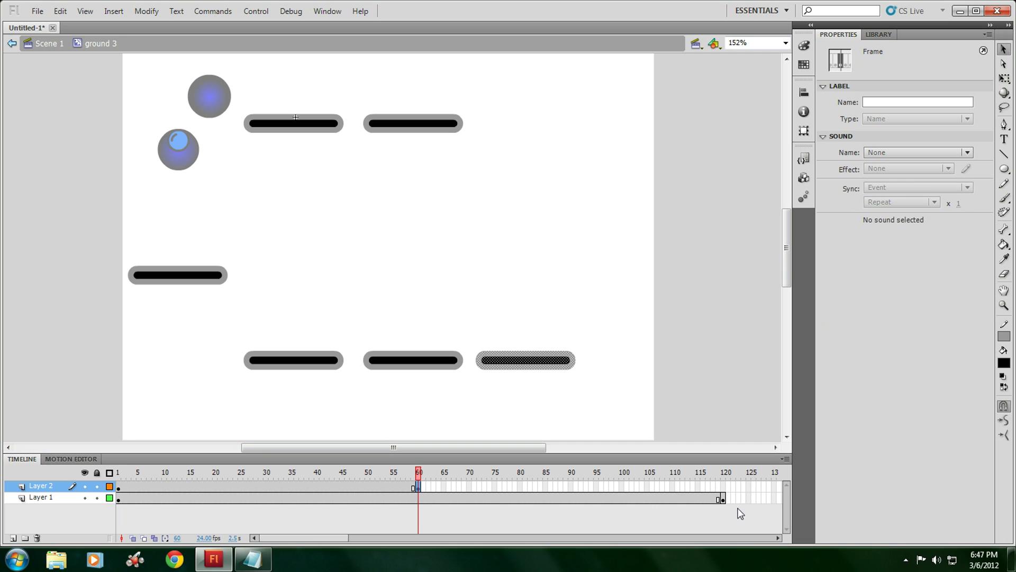
pyautogui.rightClick(723, 487)
pyautogui.click(780, 231)
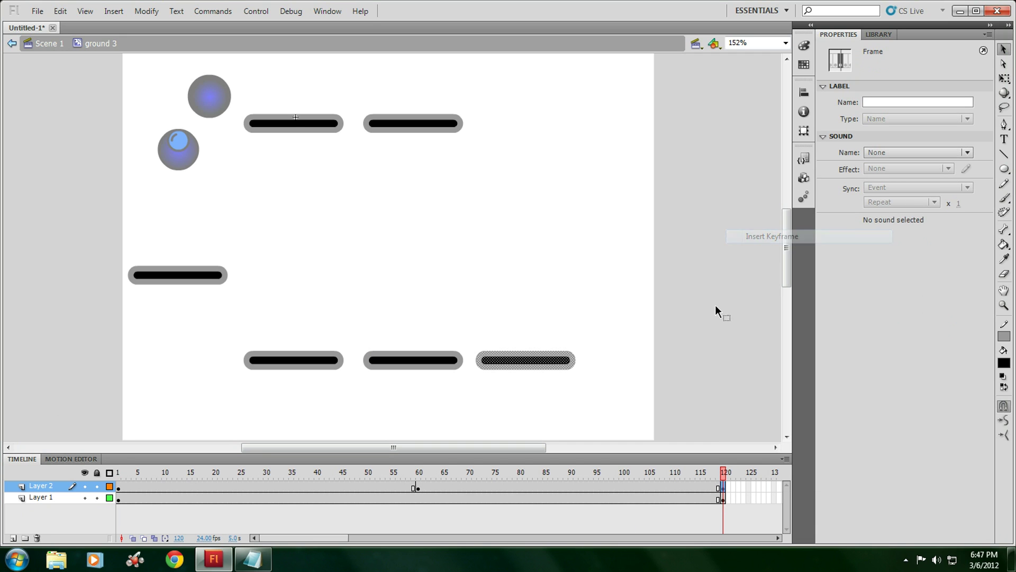
pyautogui.click(418, 487)
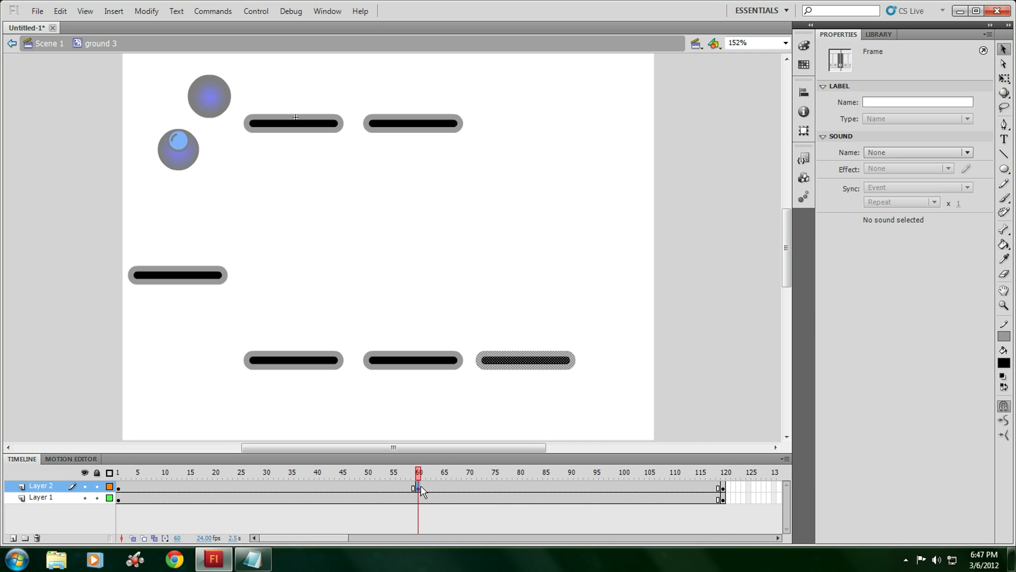
pyautogui.moveTo(536, 364); pyautogui.dragTo(529, 123)
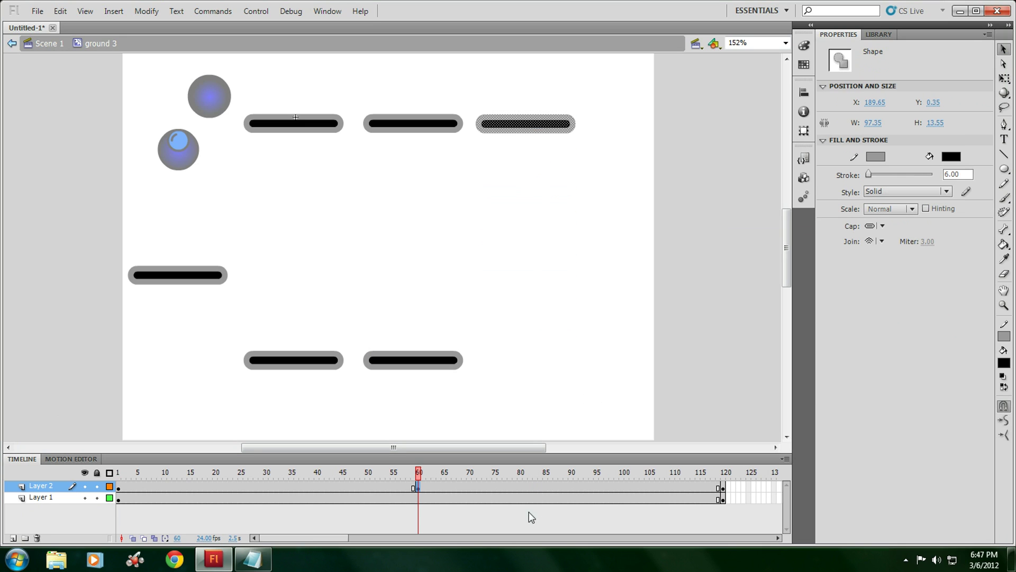
pyautogui.rightClick(267, 485)
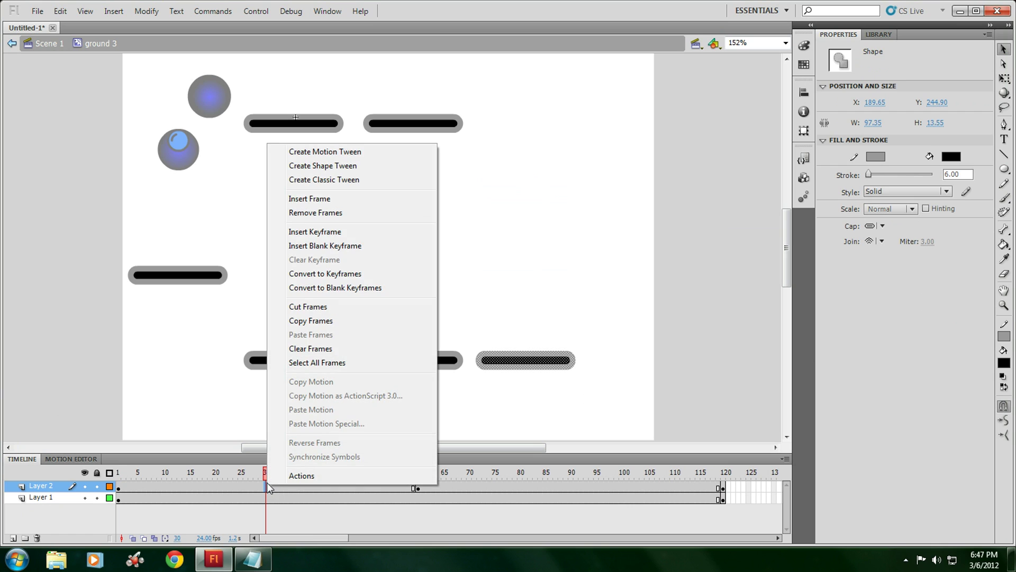
pyautogui.click(324, 233)
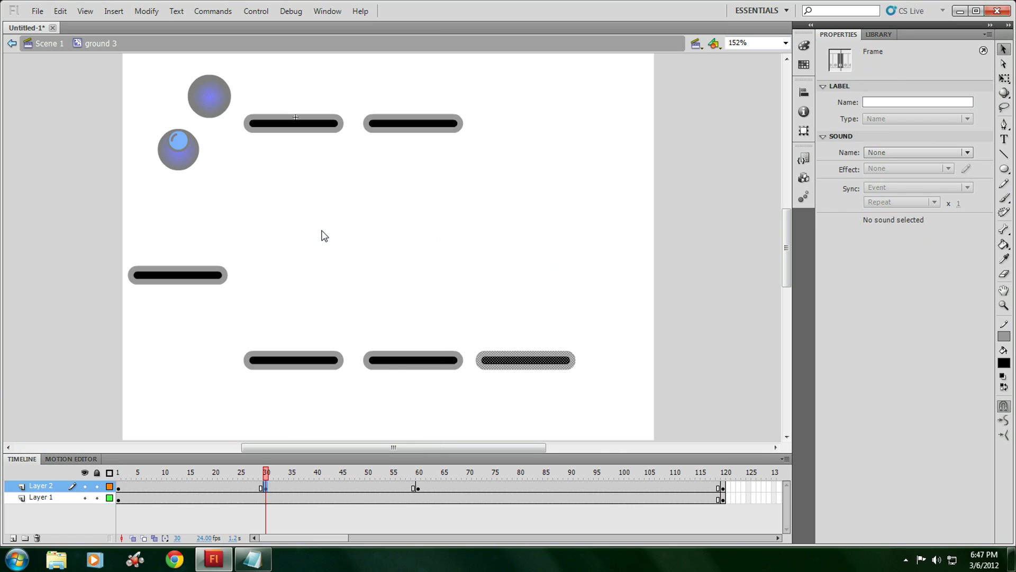
pyautogui.click(576, 484)
pyautogui.rightClick(576, 485)
pyautogui.click(621, 233)
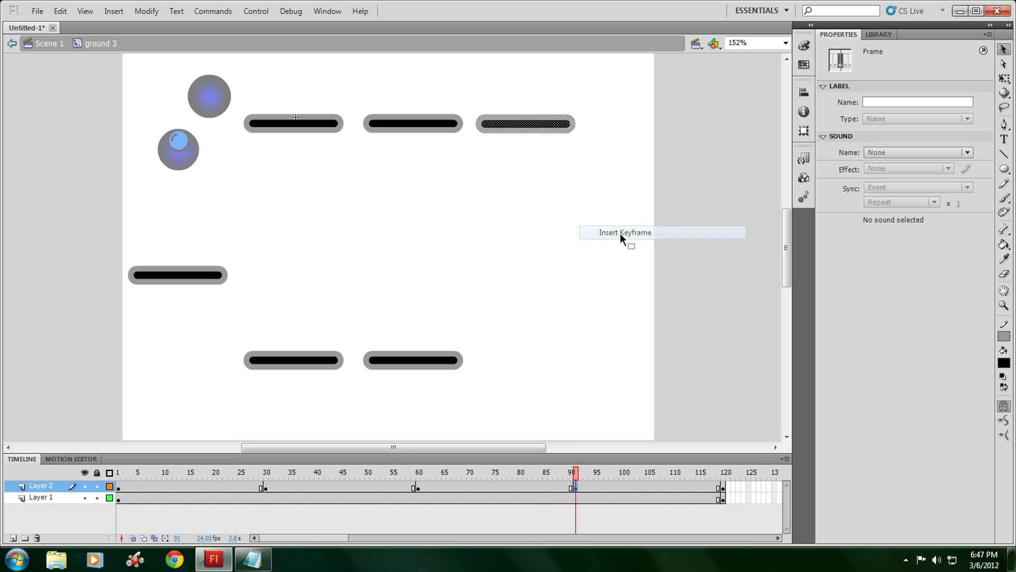
pyautogui.hotkey('ctrl', 'z')
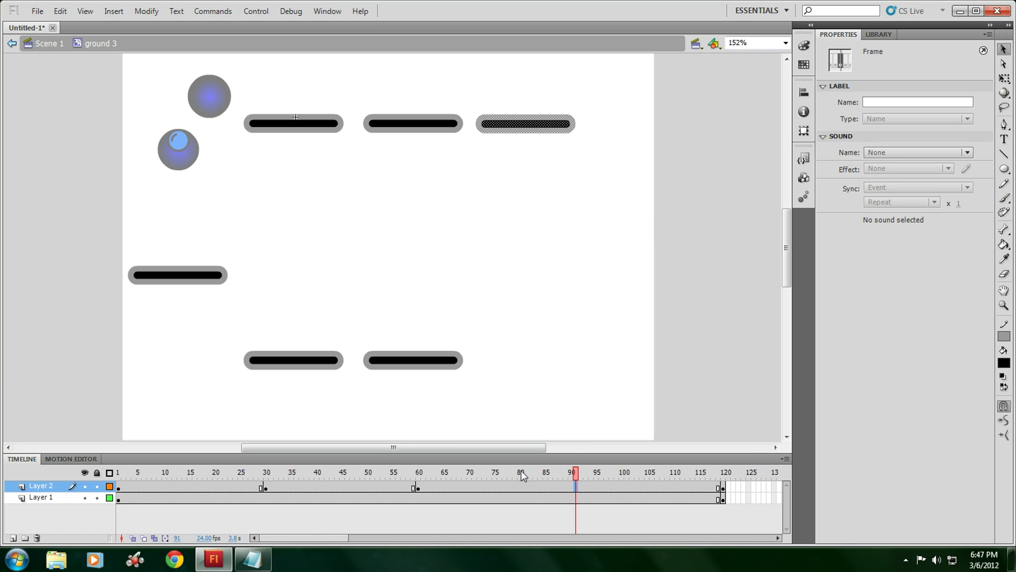
pyautogui.hotkey('ctrl', 'z')
# - Create classic tweens on Layer 2 between frames 1 and 60 and between frames 60 and 120, and return to frame 1
pyautogui.rightClick(261, 492)
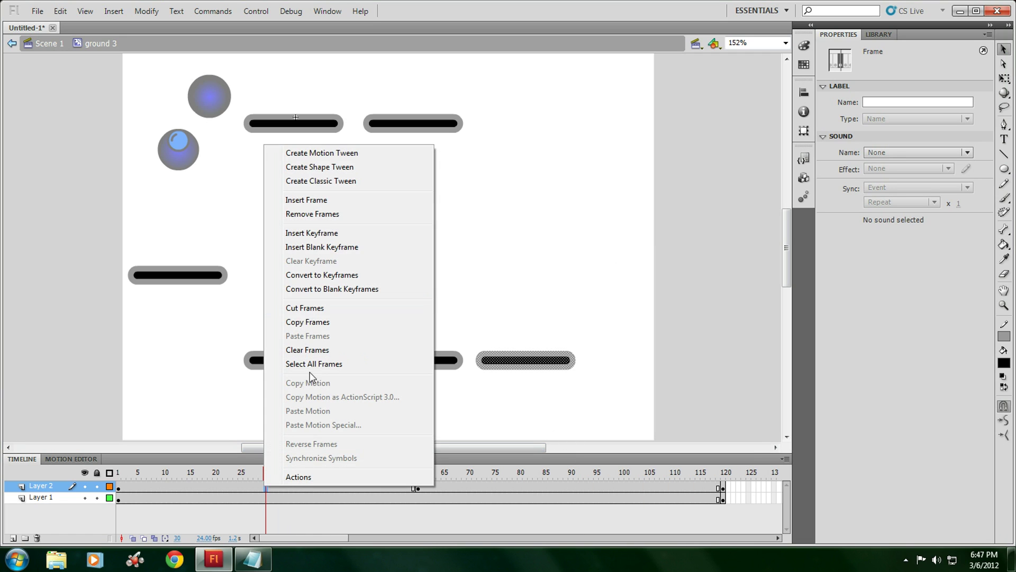
pyautogui.click(313, 180)
pyautogui.rightClick(570, 485)
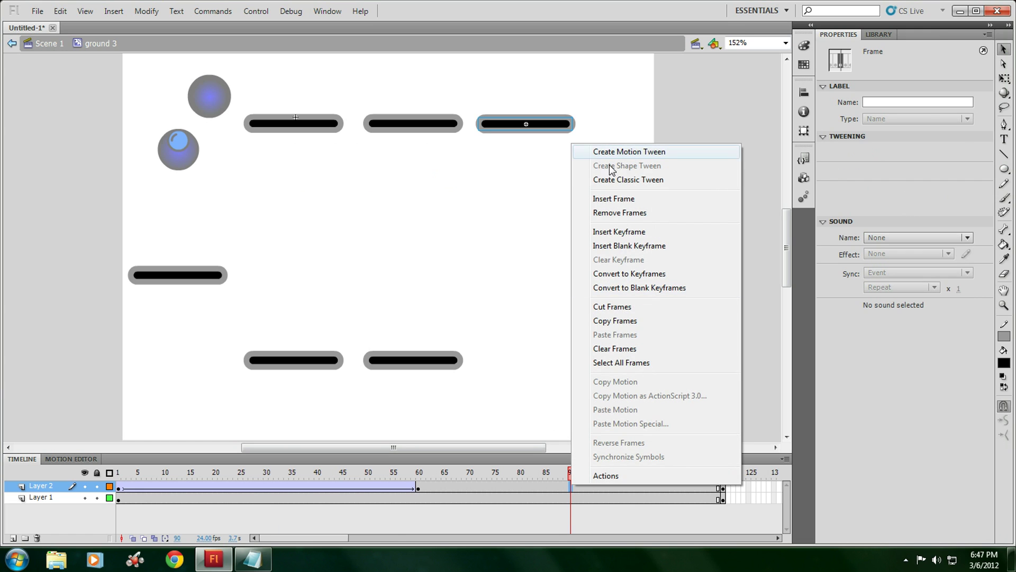
pyautogui.click(615, 180)
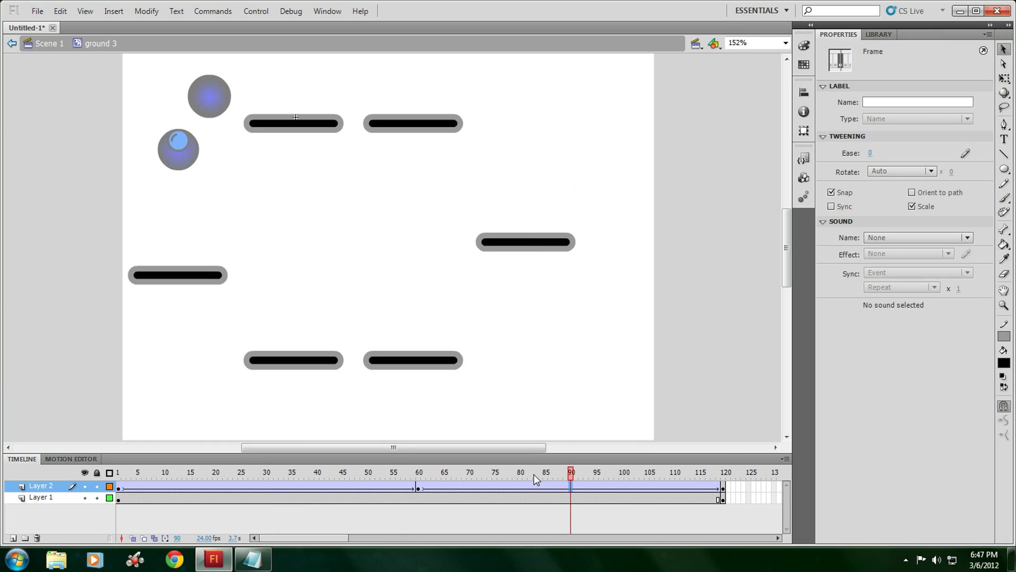
pyautogui.moveTo(571, 478); pyautogui.dragTo(118, 472)
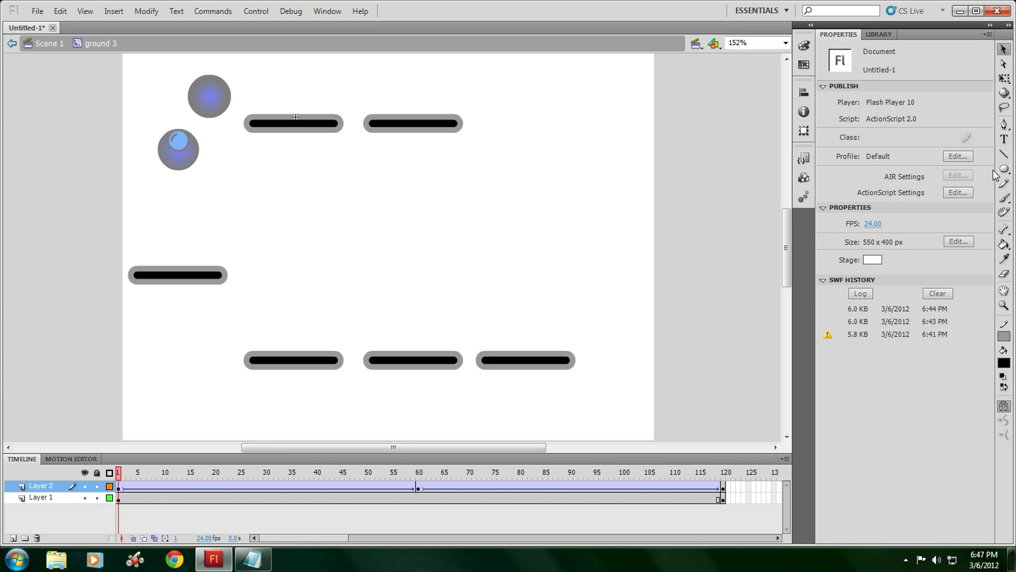
# - Select the enemy symbol in the library, try placing it inside ground 3 below the bottom platforms, and undo the placement
pyautogui.press('o')
pyautogui.click(879, 35)
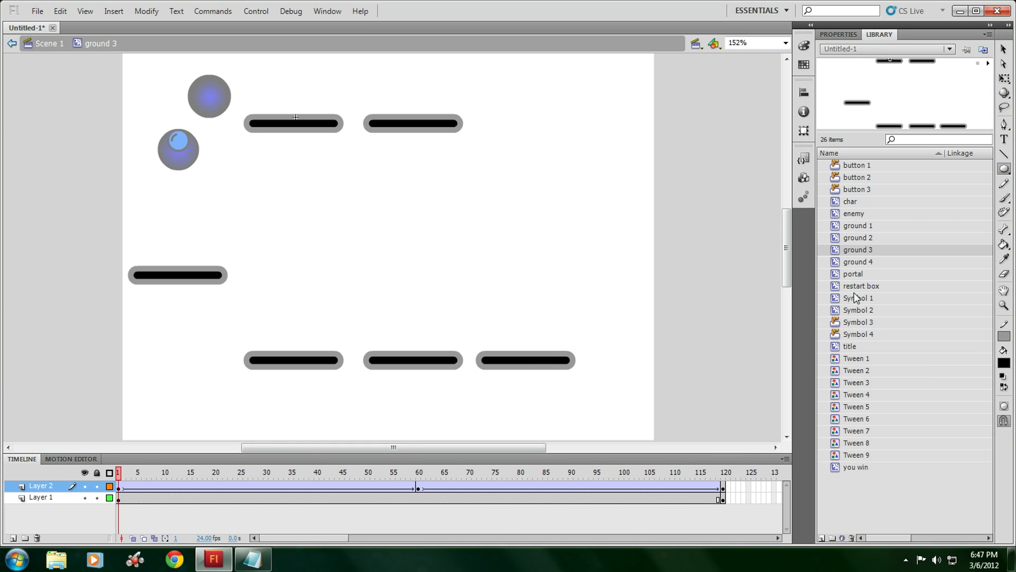
pyautogui.click(854, 213)
pyautogui.moveTo(907, 83); pyautogui.dragTo(354, 411)
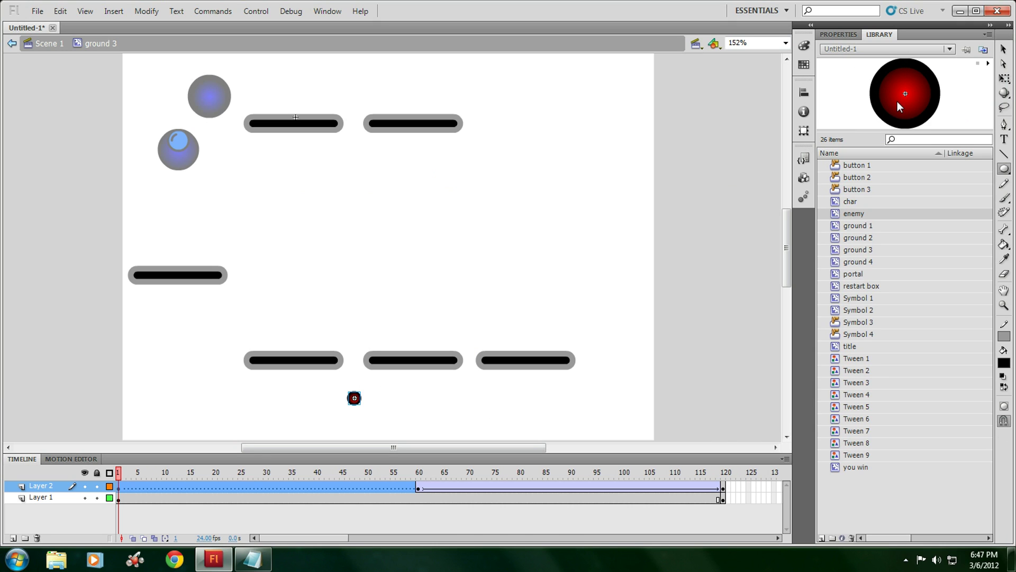
pyautogui.hotkey('ctrl', 'z')
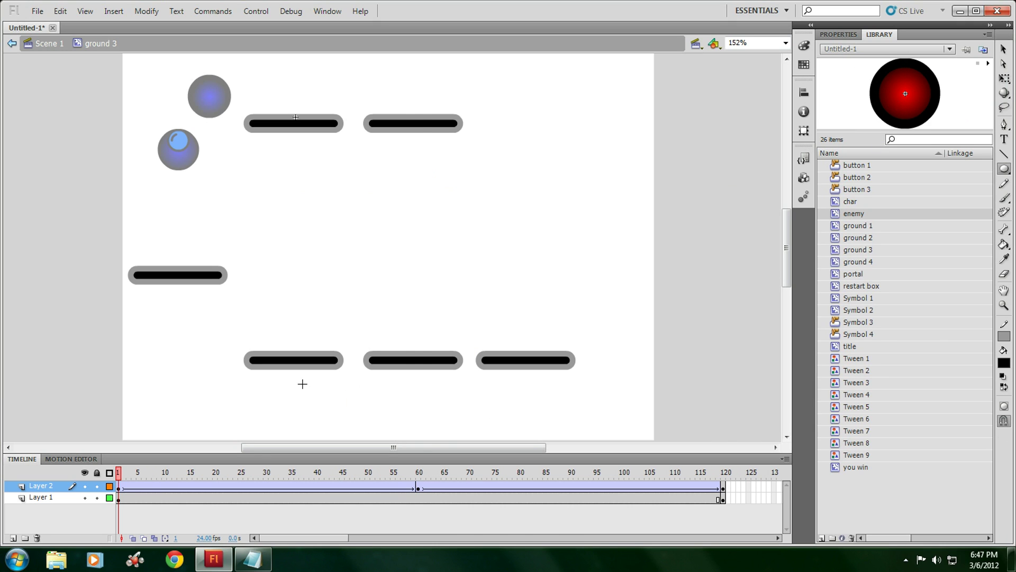
# - Return to Scene 1 and place three enemies on frame 7: two below the bottom platforms and one below the gap between the top platforms
pyautogui.click(1003, 49)
pyautogui.doubleClick(505, 300)
pyautogui.doubleClick(370, 433)
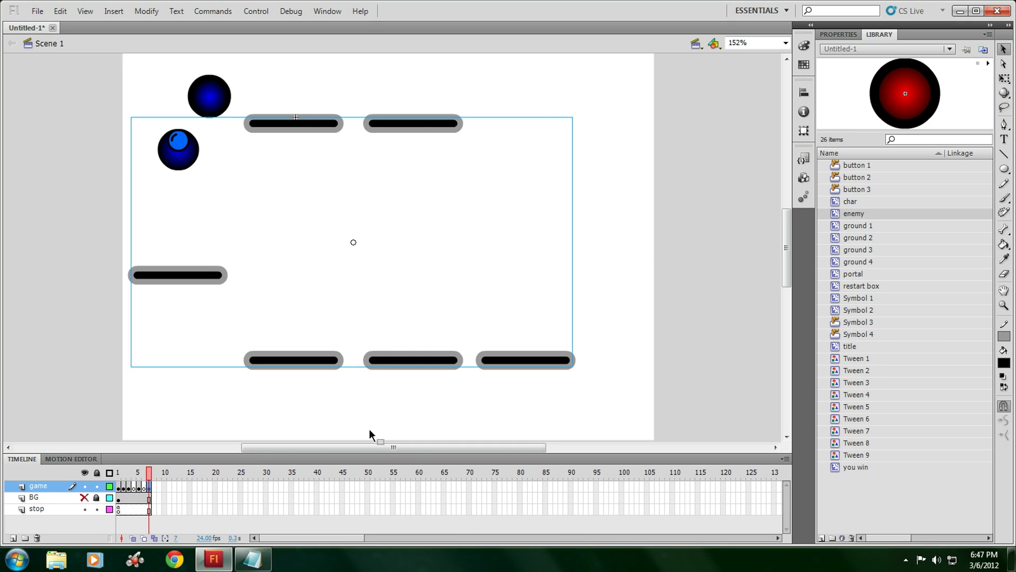
pyautogui.click(653, 285)
pyautogui.moveTo(899, 129); pyautogui.dragTo(348, 412)
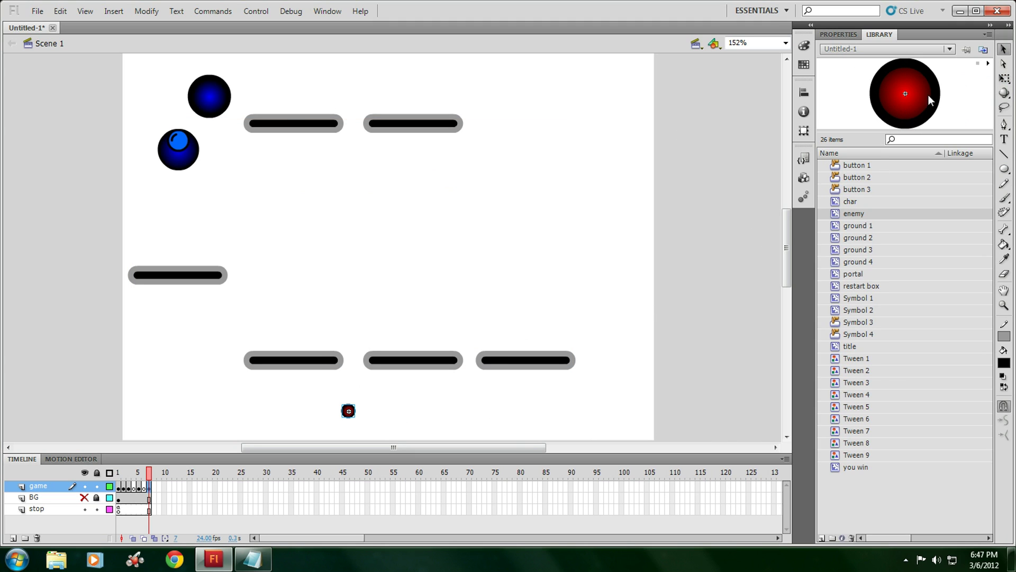
pyautogui.moveTo(929, 94); pyautogui.dragTo(473, 419)
pyautogui.moveTo(900, 125); pyautogui.dragTo(350, 181)
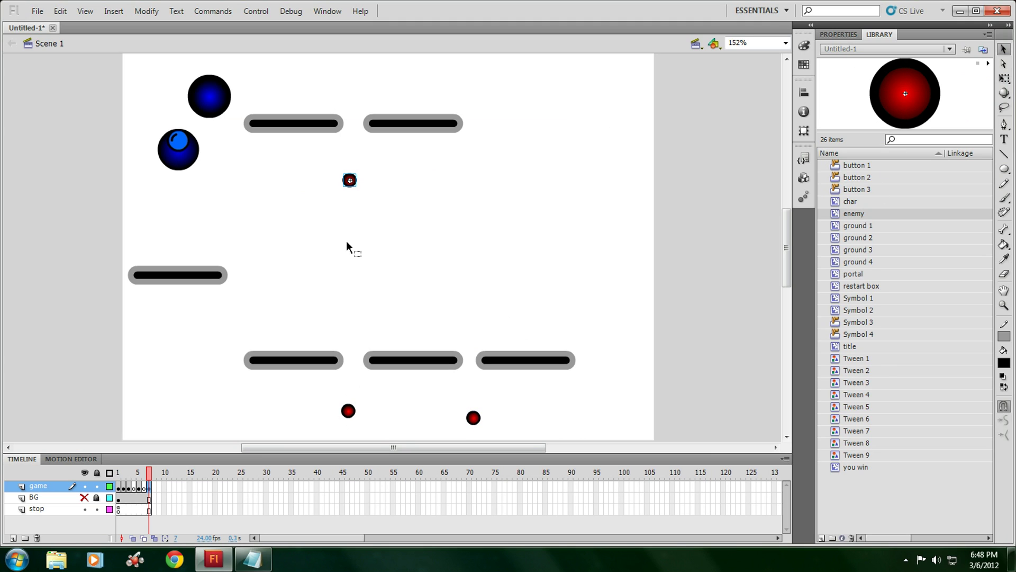